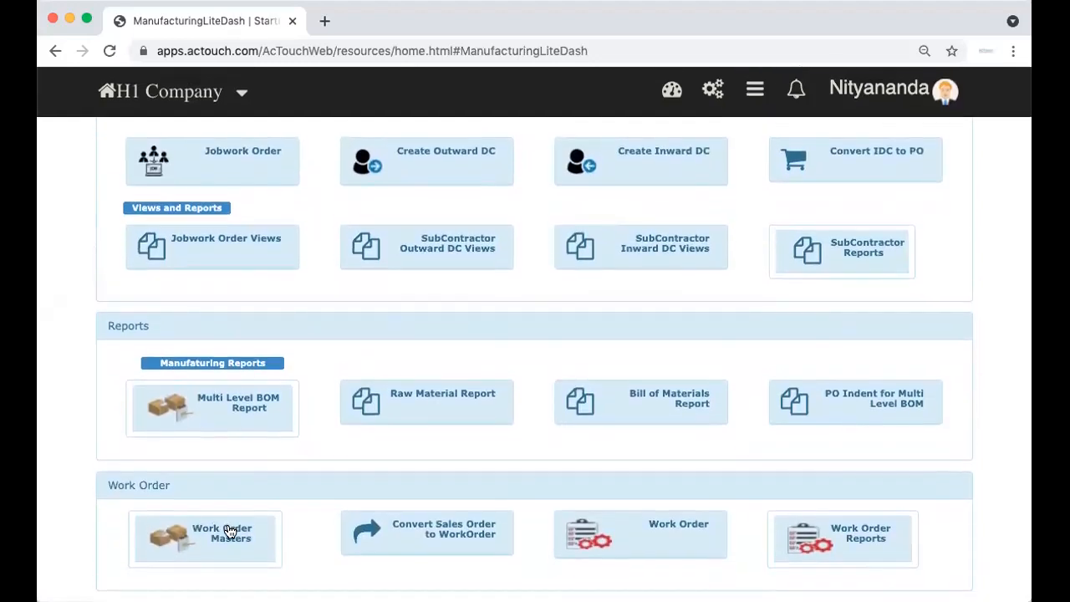
Open the work order list and bring up the progress report of the open in-house work order
{"action": "left_click", "coordinate": [230, 532]}
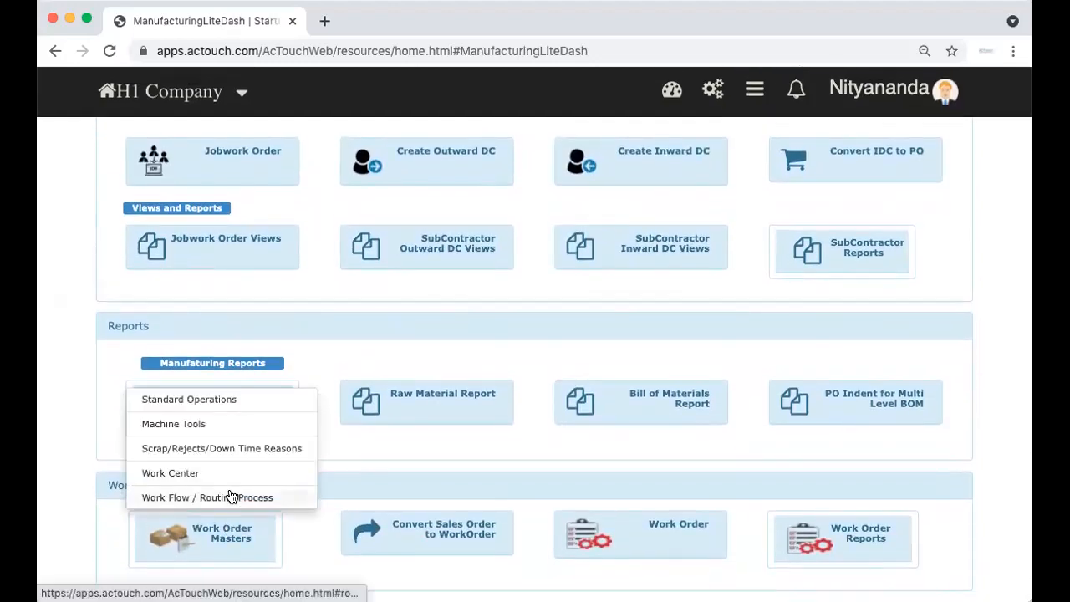
{"action": "left_click", "coordinate": [344, 459]}
{"action": "left_click", "coordinate": [628, 535]}
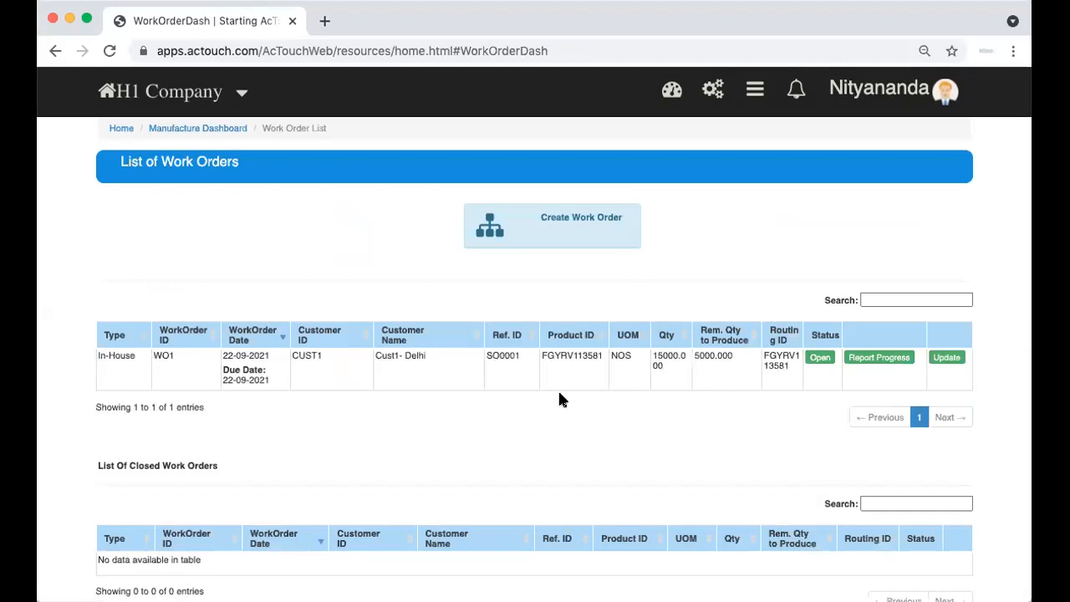
{"action": "left_click", "coordinate": [878, 358]}
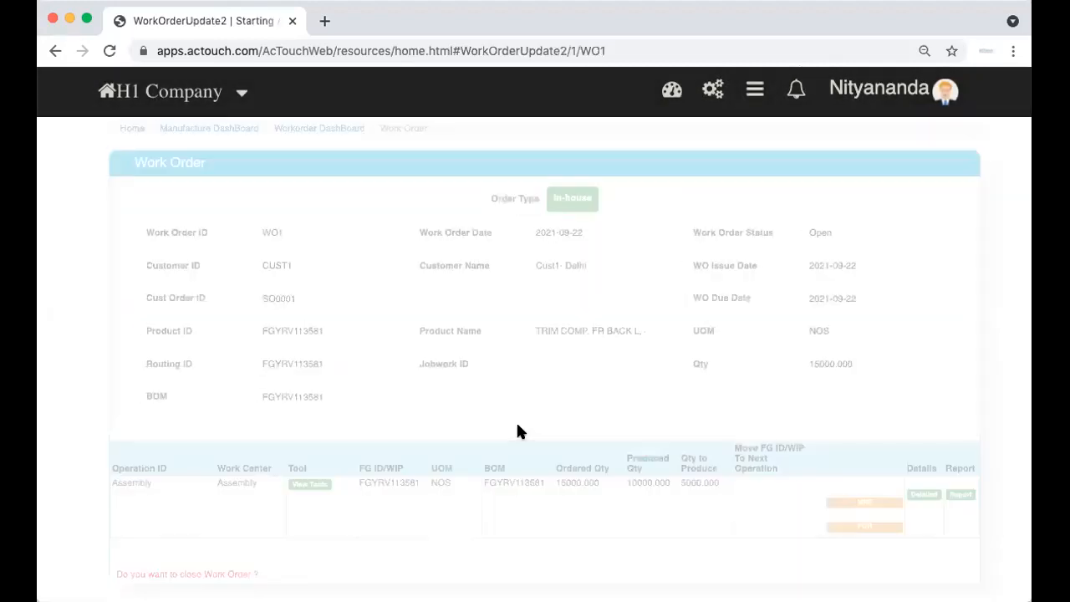
Examine the work order's header details and its Assembly operation's work center, finished good ID and BOM
{"action": "scroll", "coordinate": [520, 428], "scroll_direction": "down", "scroll_amount": 1}
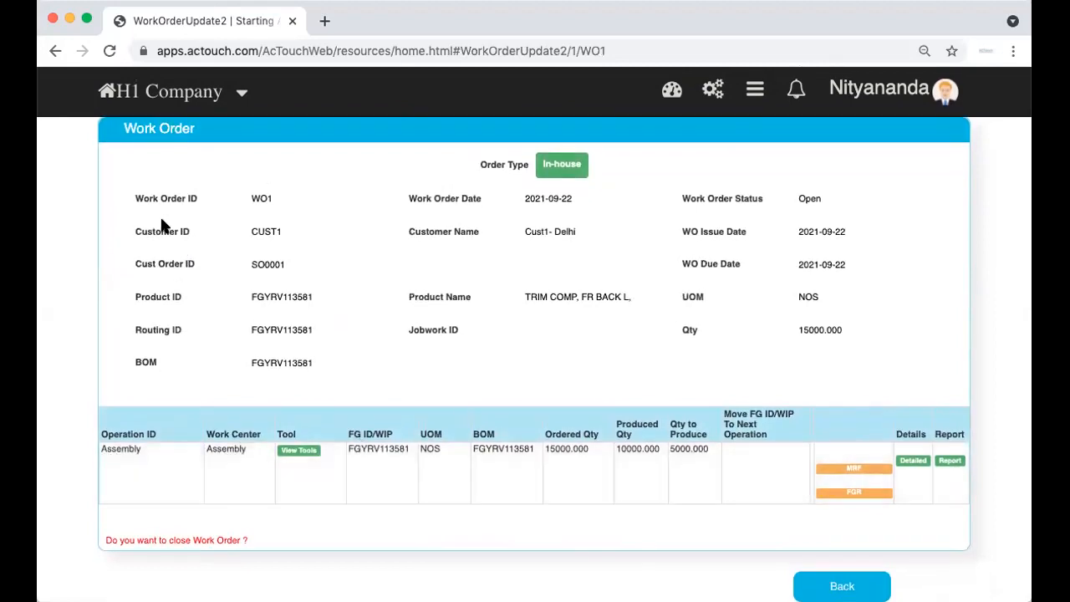
{"action": "left_click_drag", "start_coordinate": [203, 239], "coordinate": [371, 370]}
{"action": "left_click", "coordinate": [370, 371]}
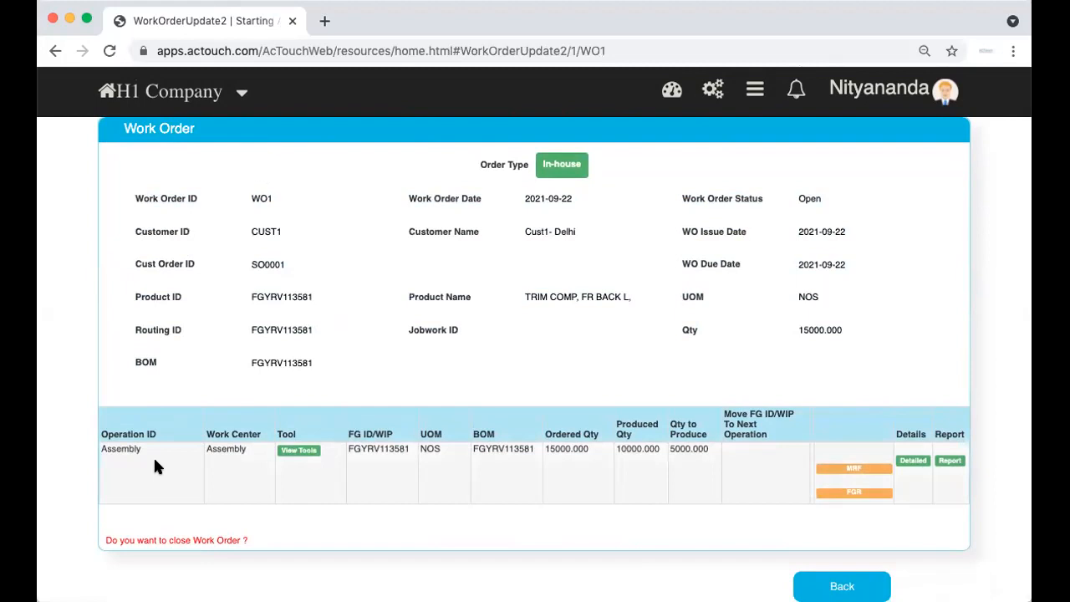
{"action": "left_click_drag", "start_coordinate": [102, 451], "coordinate": [252, 447]}
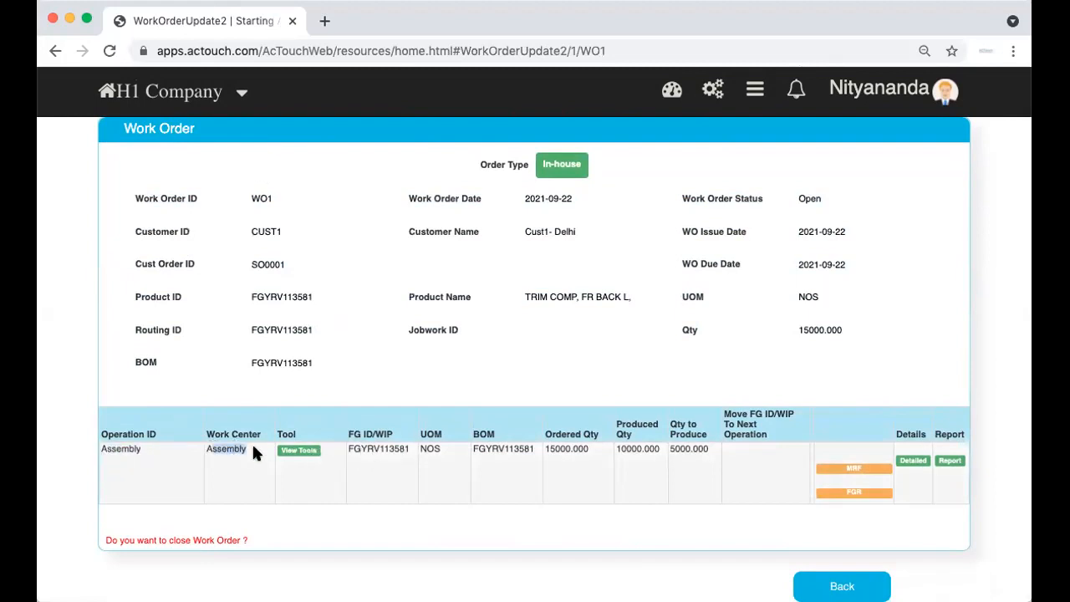
{"action": "double_click", "coordinate": [385, 444]}
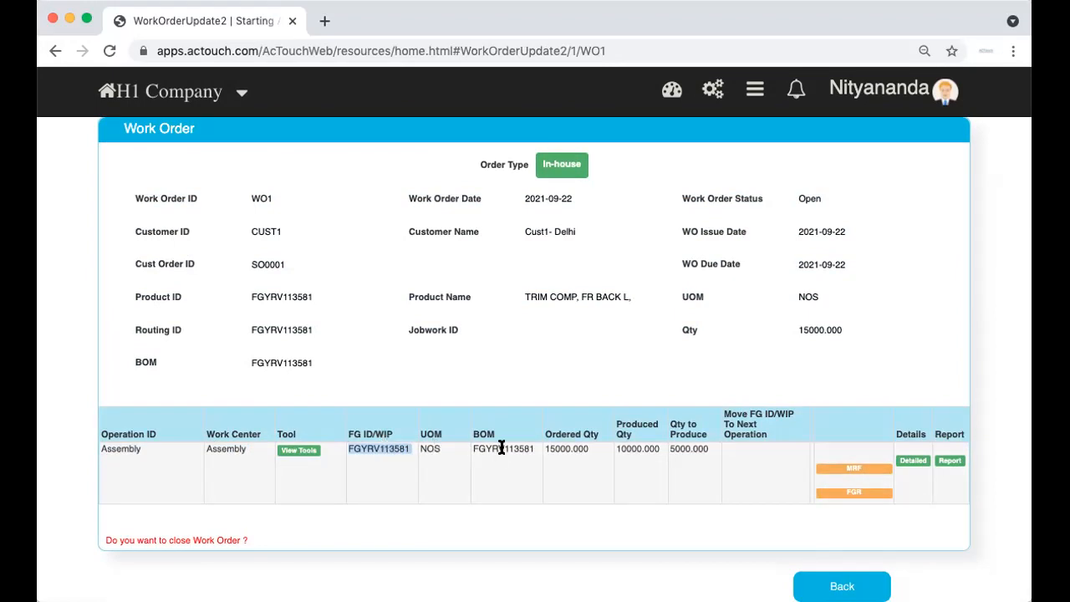
{"action": "left_click_drag", "start_coordinate": [535, 448], "coordinate": [501, 446]}
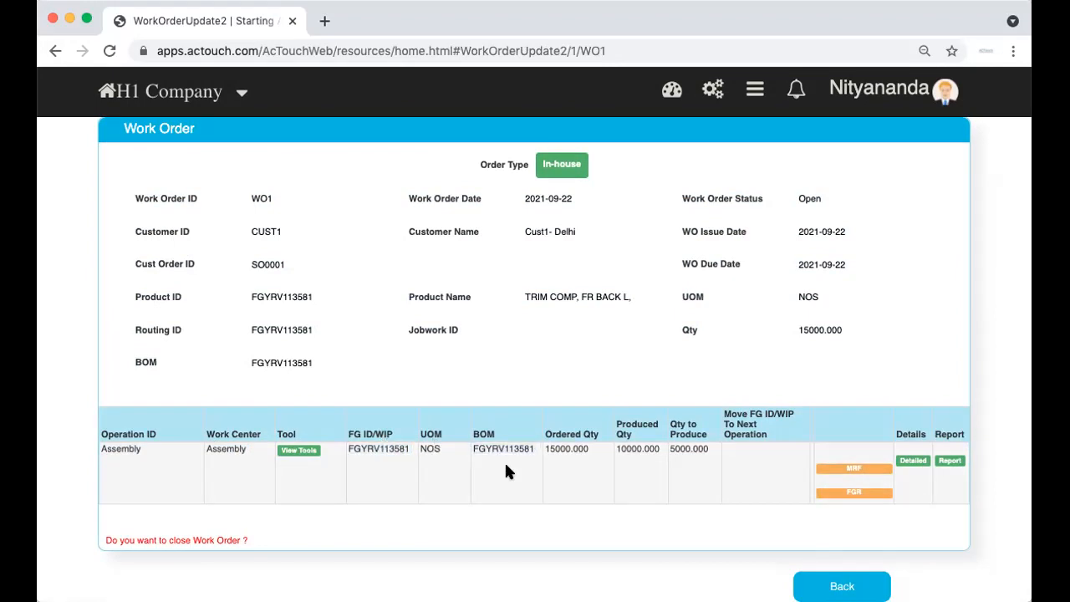
{"action": "scroll", "coordinate": [506, 469], "scroll_direction": "up", "scroll_amount": 1}
{"action": "scroll", "coordinate": [506, 468], "scroll_direction": "down", "scroll_amount": 1}
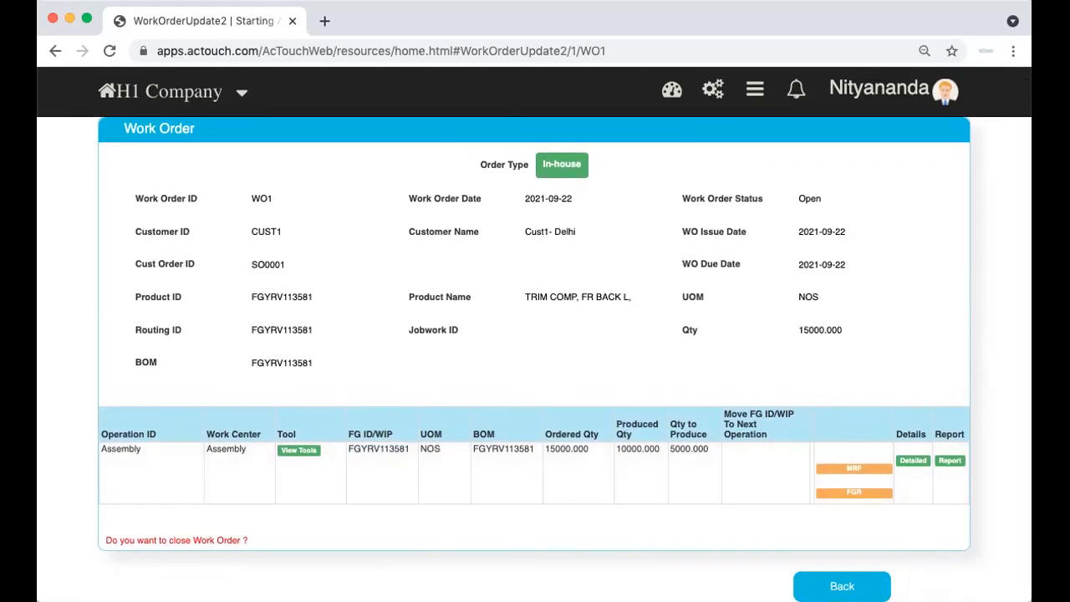
Leave the work order and open the Standard Operations master from the manufacturing dashboard
{"action": "left_click", "coordinate": [845, 585]}
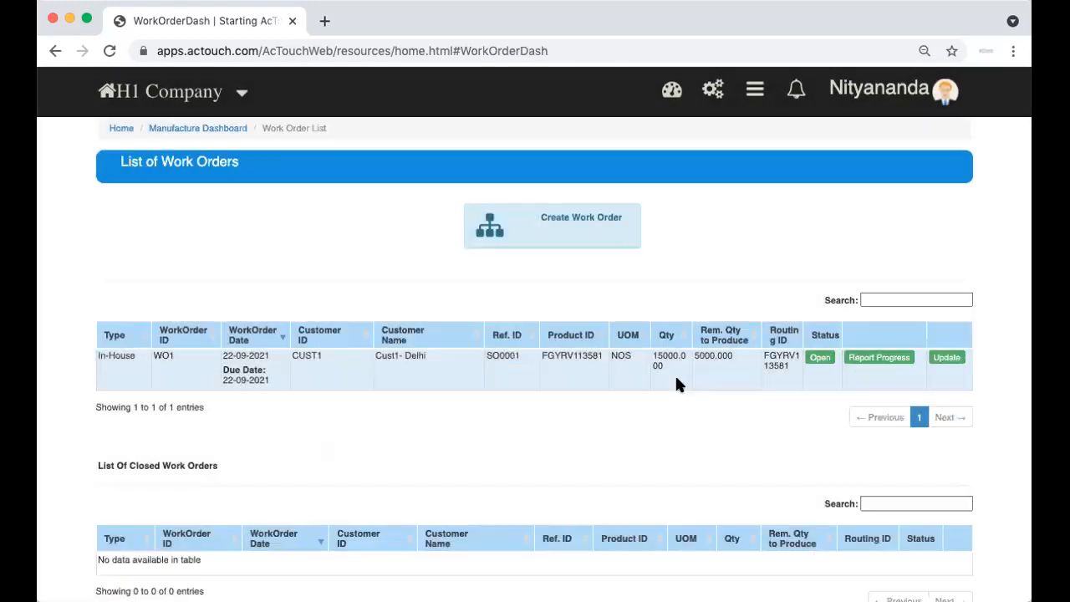
{"action": "scroll", "coordinate": [494, 435], "scroll_direction": "down", "scroll_amount": 2}
{"action": "scroll", "coordinate": [494, 436], "scroll_direction": "up", "scroll_amount": 2}
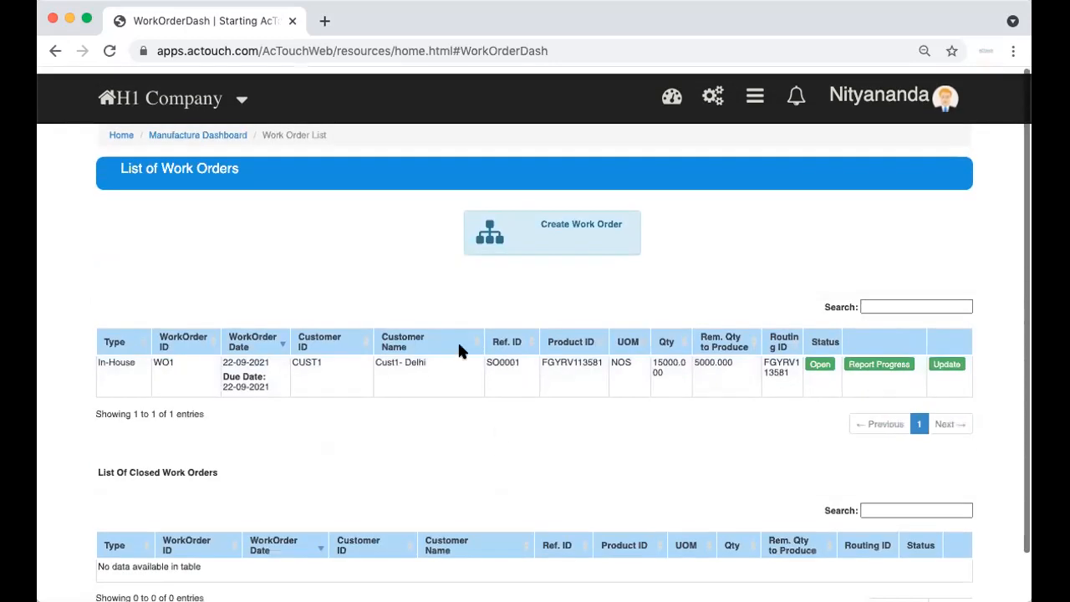
{"action": "left_click", "coordinate": [170, 130]}
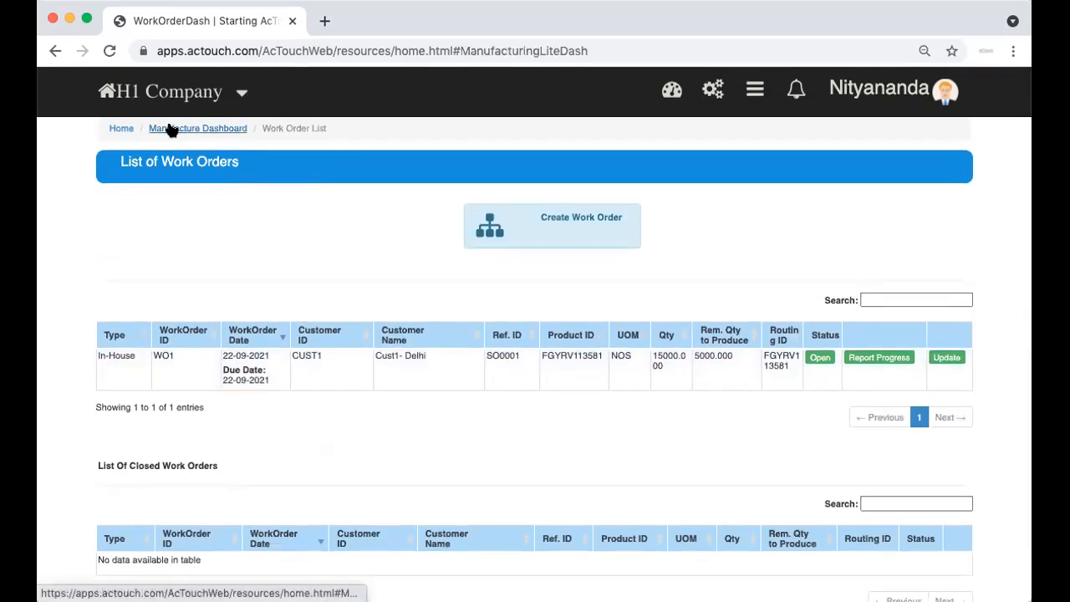
{"action": "scroll", "coordinate": [73, 242], "scroll_direction": "down", "scroll_amount": 10}
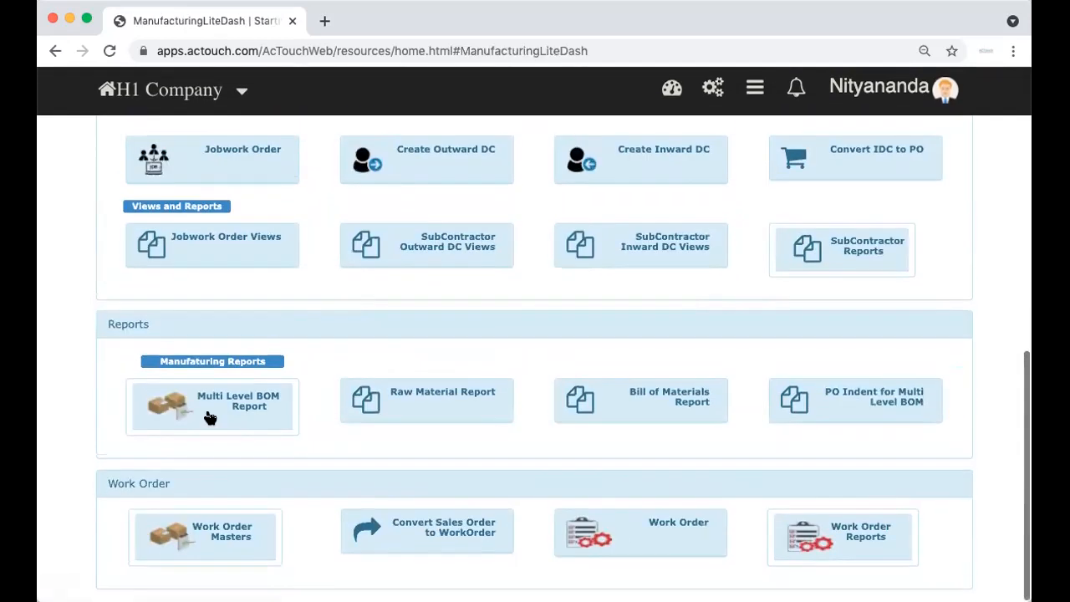
{"action": "left_click", "coordinate": [209, 530]}
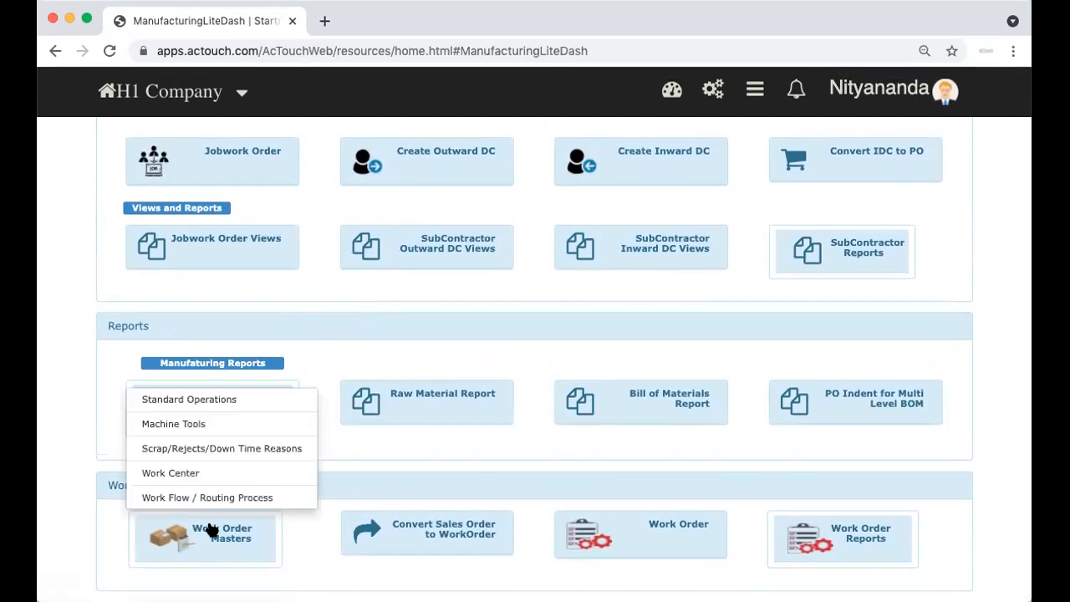
{"action": "left_click", "coordinate": [205, 401]}
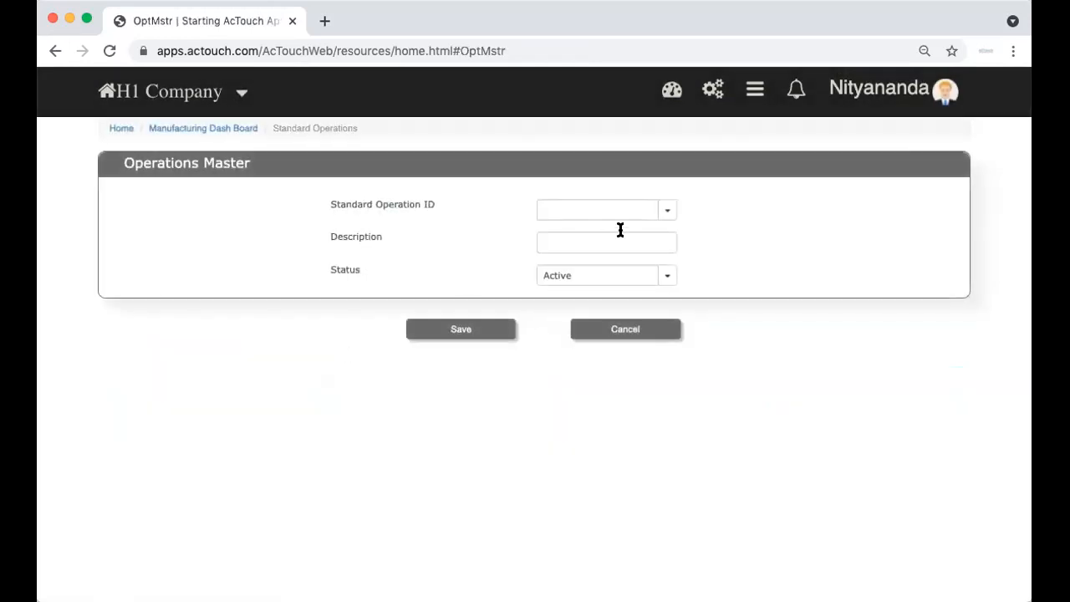
Enter Machining as the Standard Operation ID
{"action": "left_click", "coordinate": [615, 205]}
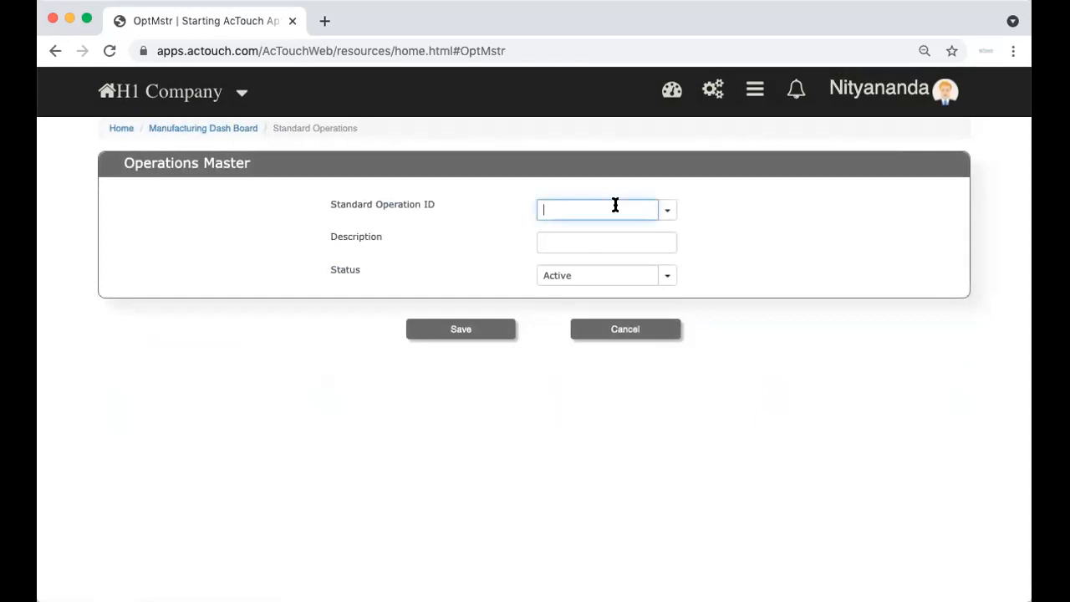
{"action": "type", "text": "A"}
{"action": "key", "text": "BackSpace"}
{"action": "type", "text": "Ma"}
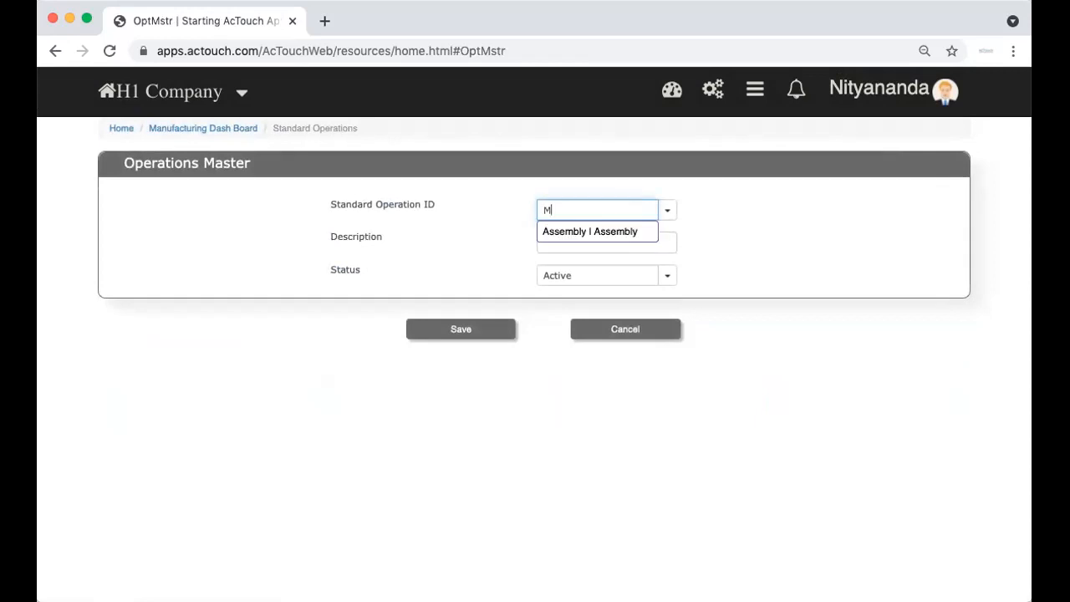
{"action": "key", "text": "BackSpace"}
{"action": "type", "text": "achining"}
{"action": "key", "text": "Tab"}
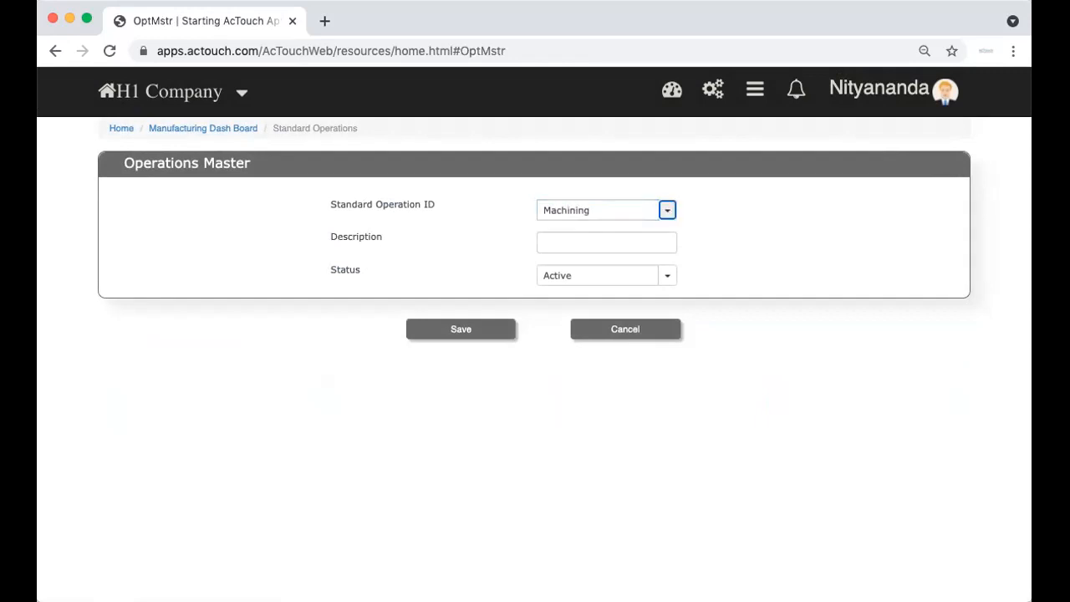
Copy the operation ID Machining into the description and save the new standard operation
{"action": "double_click", "coordinate": [560, 208]}
{"action": "key", "text": "super+c"}
{"action": "left_click", "coordinate": [564, 242]}
{"action": "key", "text": "super+v"}
{"action": "left_click", "coordinate": [468, 328]}
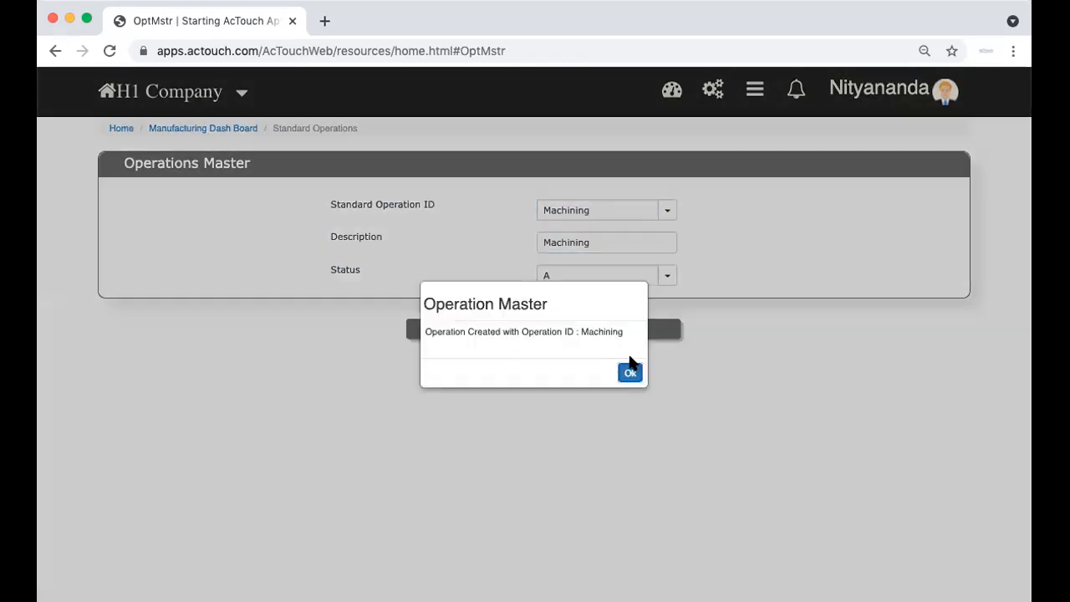
{"action": "left_click", "coordinate": [630, 371]}
Create and save another standard operation with Packaging as both its ID and description
{"action": "left_click", "coordinate": [572, 208]}
{"action": "type", "text": "Packag"}
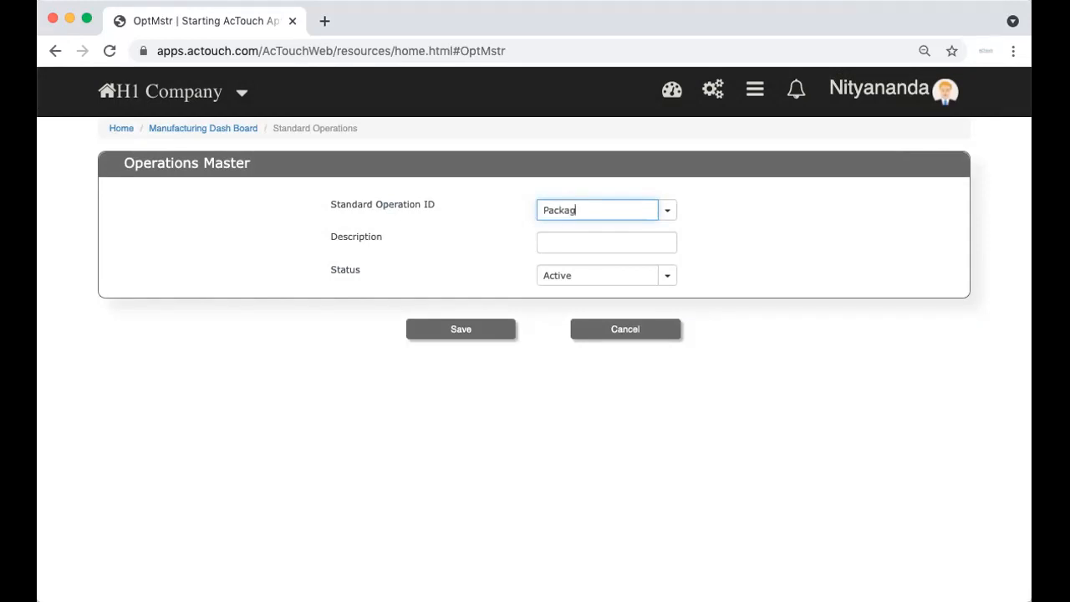
{"action": "key", "text": "Tab"}
{"action": "key", "text": "Tab"}
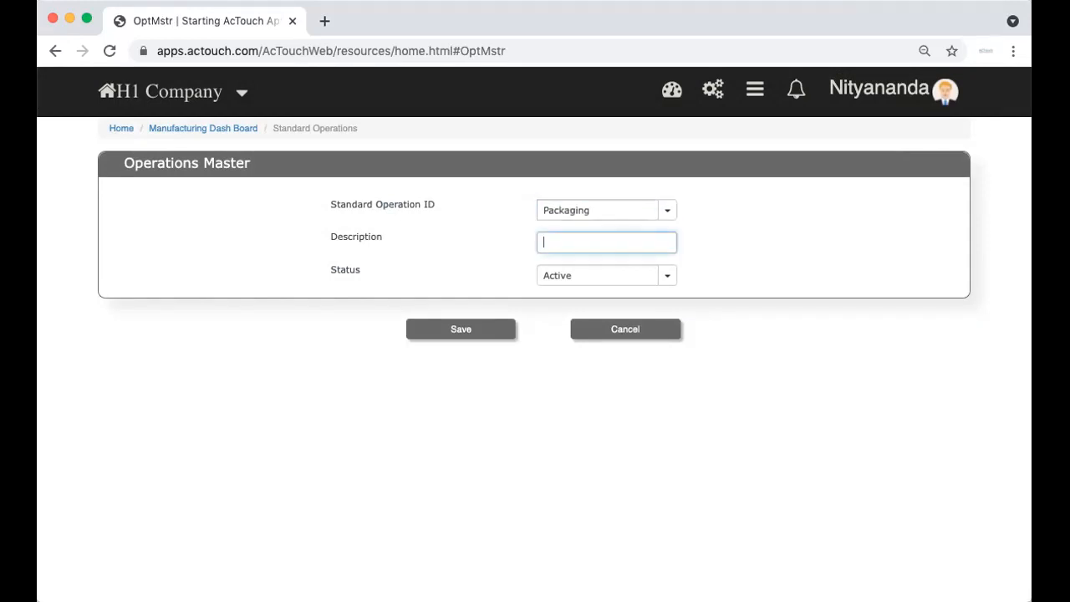
{"action": "type", "text": "Packaging"}
{"action": "left_click", "coordinate": [531, 374]}
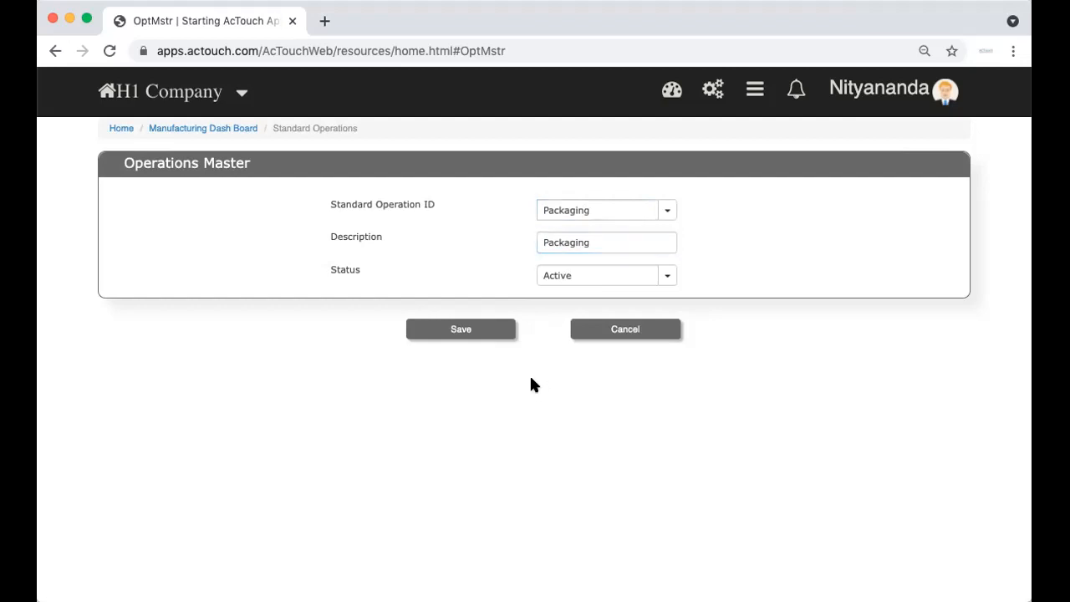
{"action": "left_click", "coordinate": [475, 326]}
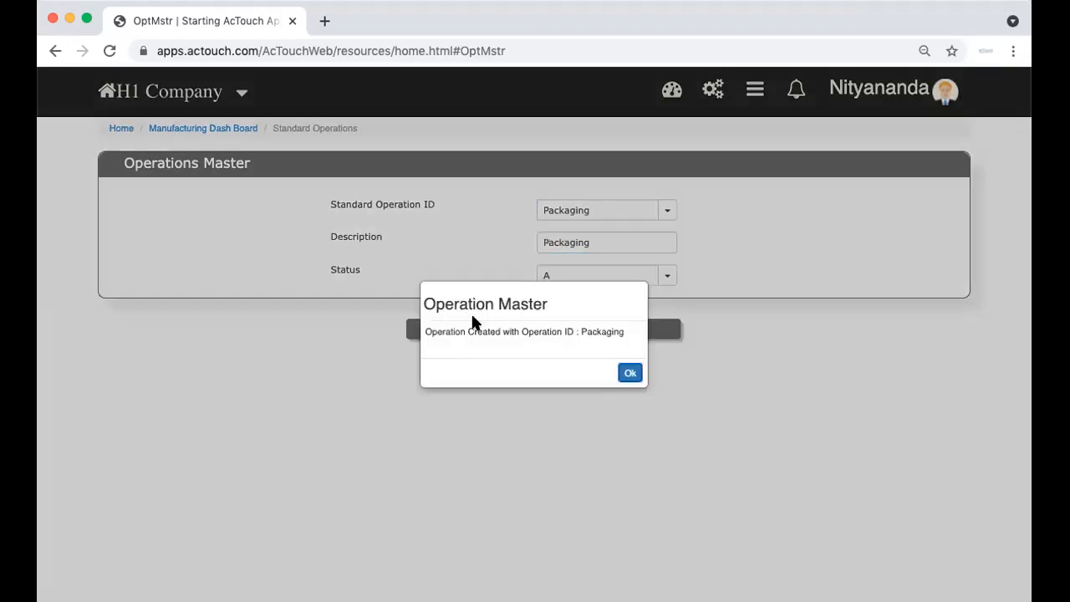
{"action": "left_click", "coordinate": [631, 373]}
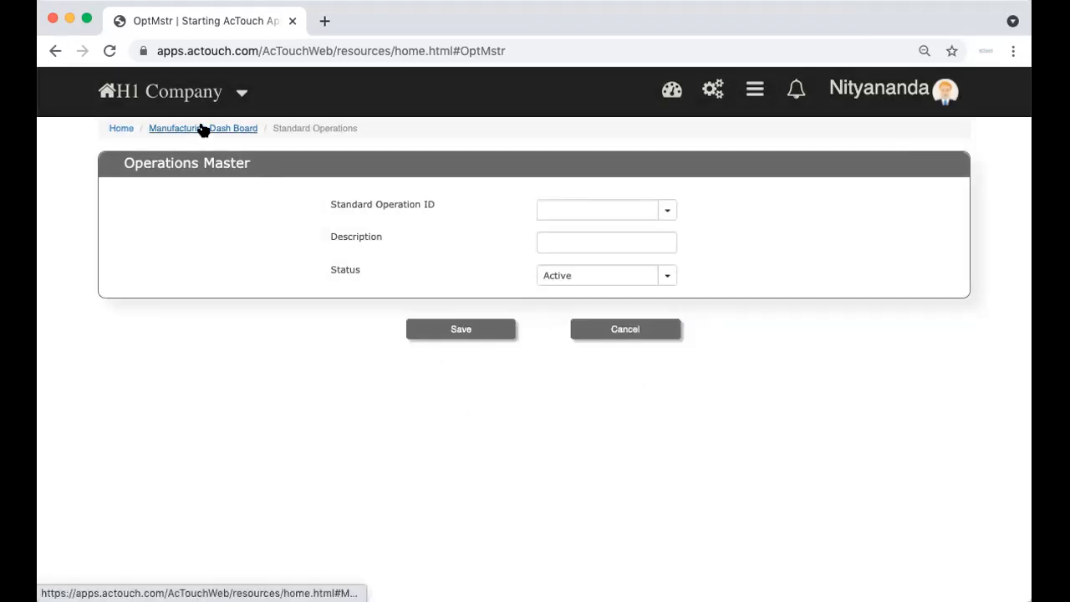
Return to the manufacturing dashboard and open the Work Center master under the work order masters
{"action": "left_click", "coordinate": [621, 334]}
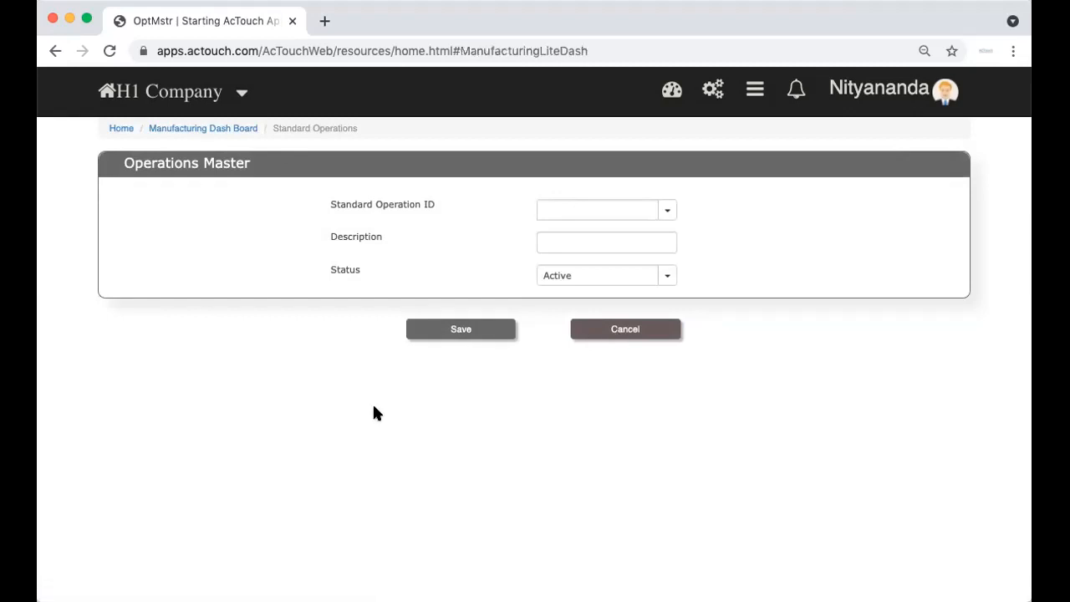
{"action": "scroll", "coordinate": [373, 411], "scroll_direction": "down", "scroll_amount": 5}
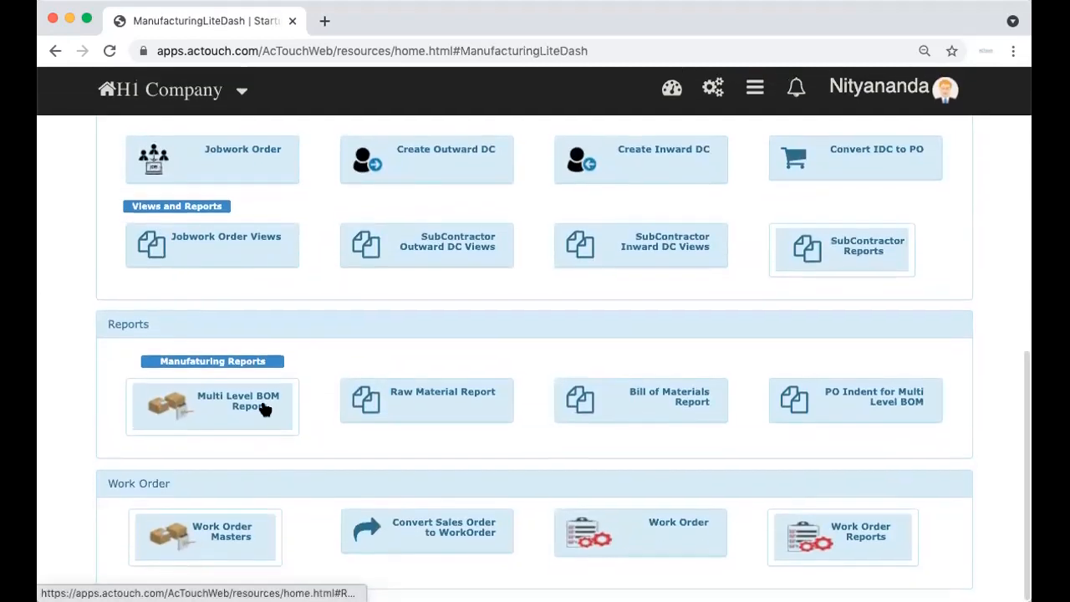
{"action": "left_click", "coordinate": [240, 544]}
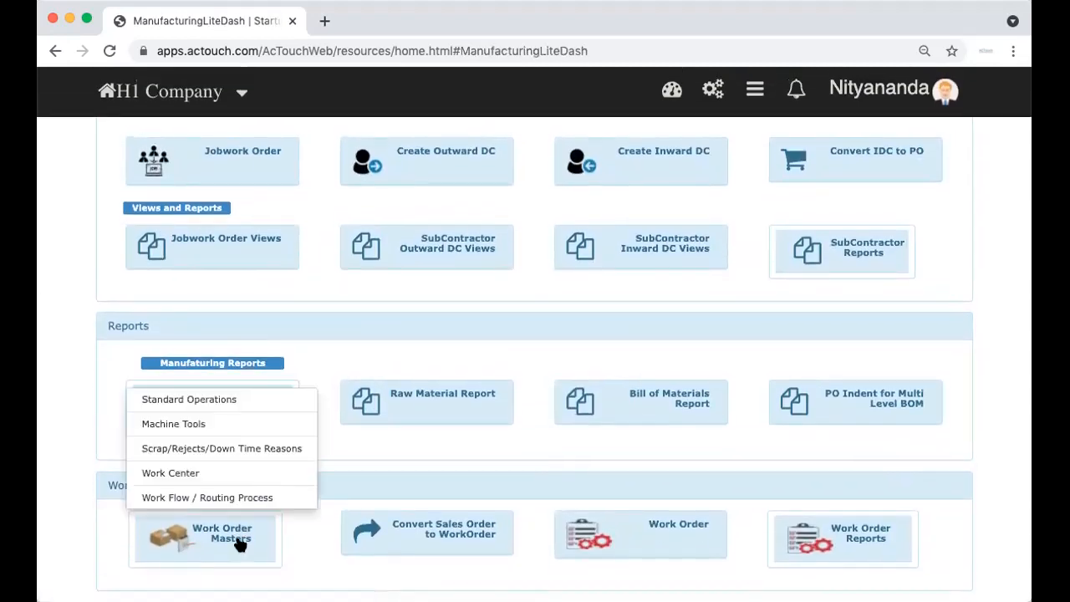
{"action": "left_click", "coordinate": [169, 474]}
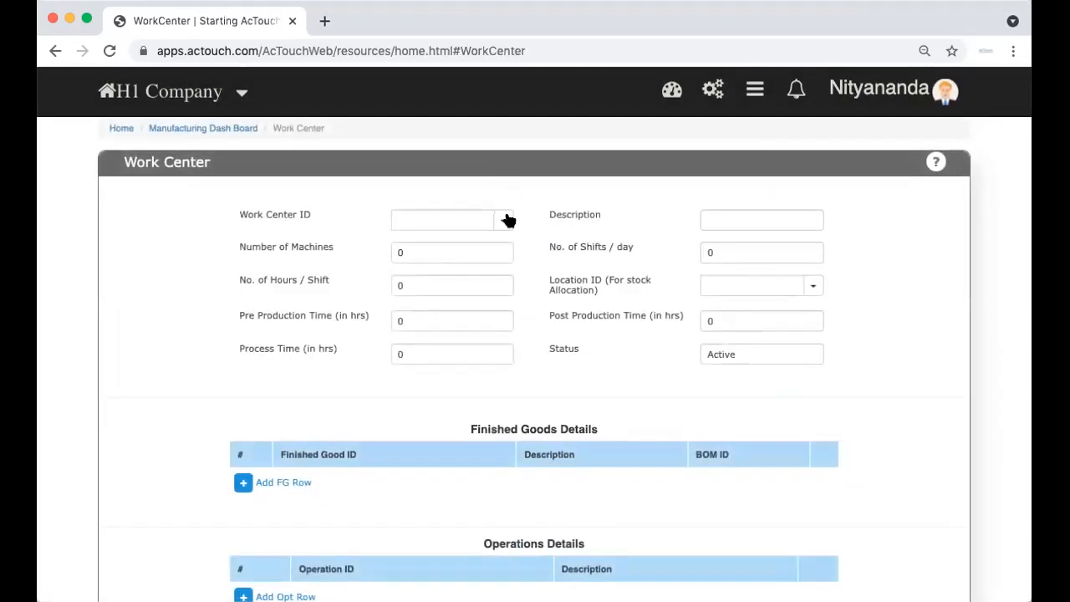
Enter Packaging as both the Work Center ID and the description of a new work center
{"action": "left_click", "coordinate": [504, 219]}
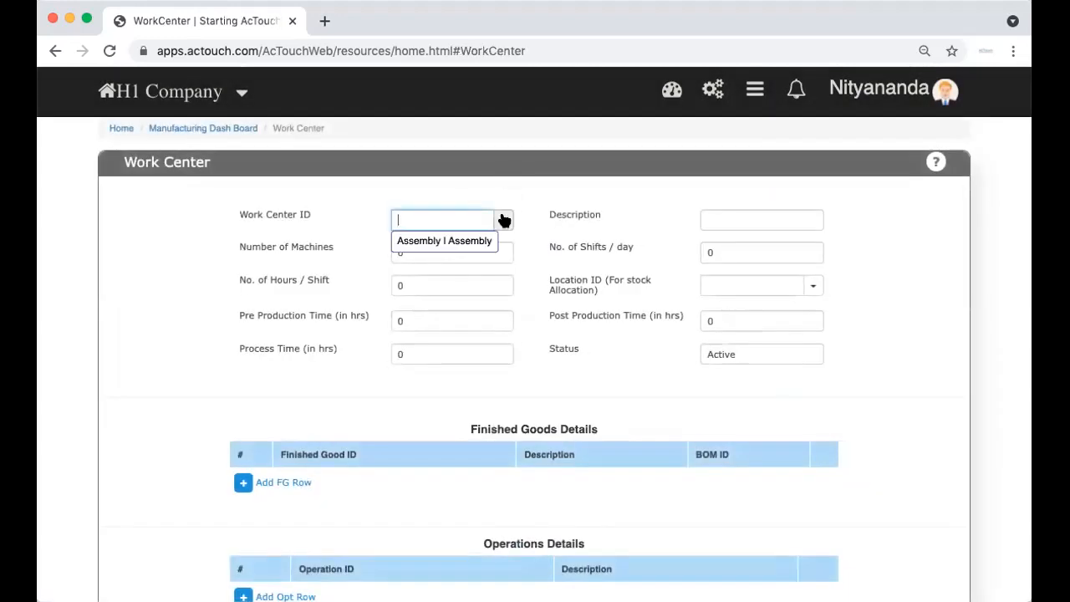
{"action": "type", "text": "Pa"}
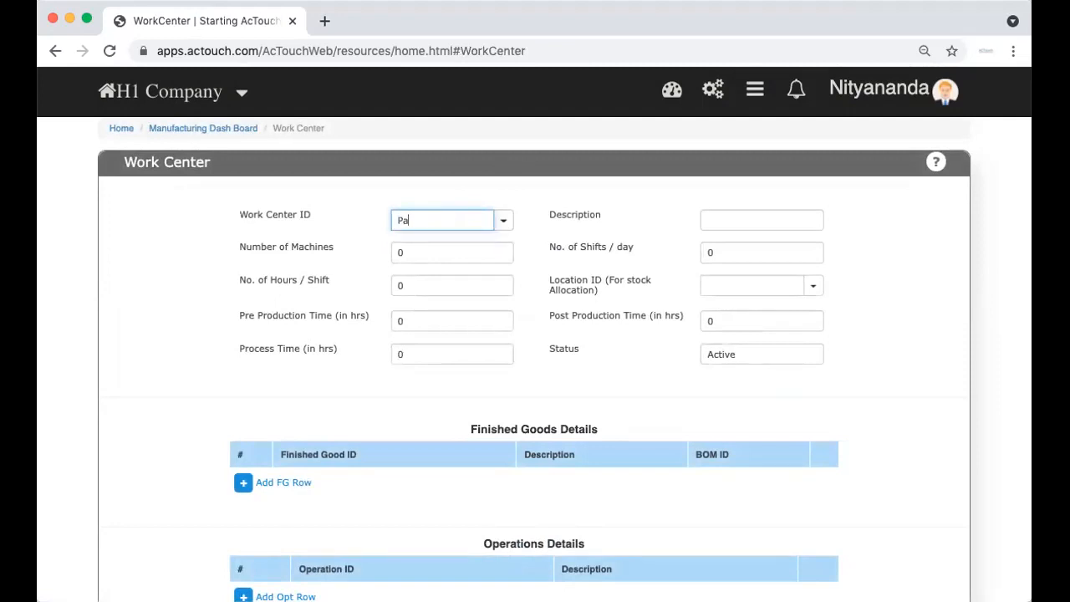
{"action": "type", "text": "ckagin"}
{"action": "left_click", "coordinate": [574, 226]}
{"action": "double_click", "coordinate": [450, 219]}
{"action": "left_click", "coordinate": [746, 219]}
{"action": "type", "text": "Packaging"}
{"action": "left_click", "coordinate": [587, 247]}
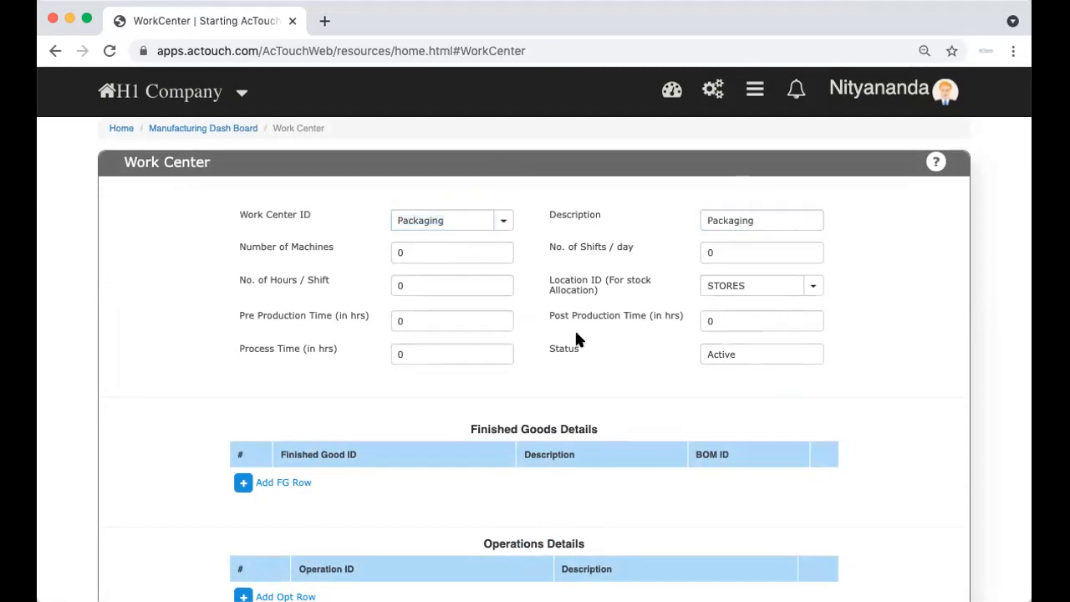
Add a blank finished goods row to the Packaging work center
{"action": "scroll", "coordinate": [575, 326], "scroll_direction": "down", "scroll_amount": 1}
{"action": "left_click_drag", "start_coordinate": [233, 170], "coordinate": [335, 169]}
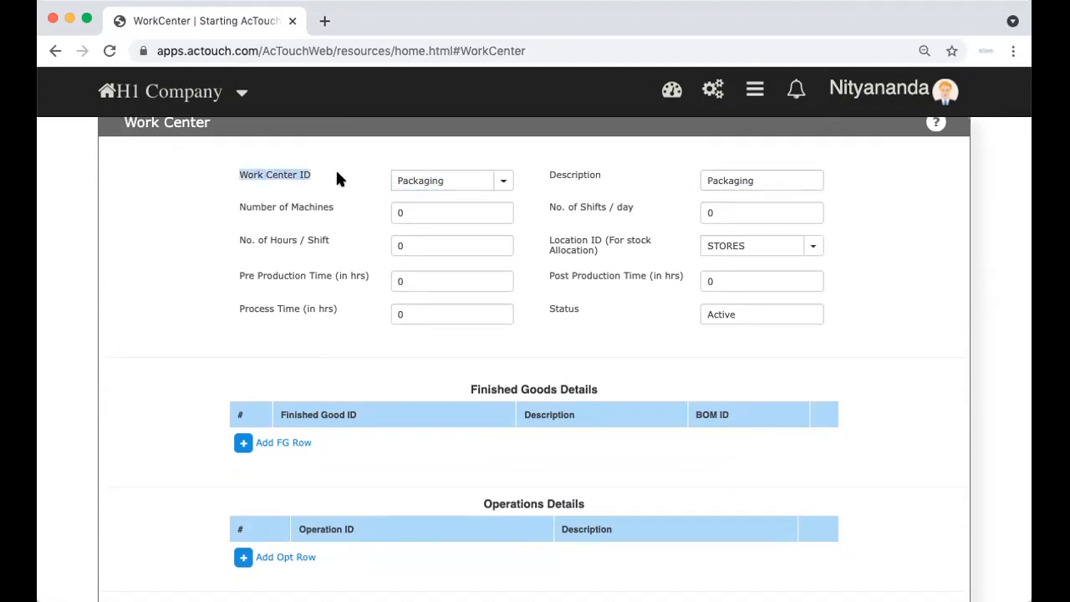
{"action": "double_click", "coordinate": [470, 179]}
{"action": "scroll", "coordinate": [553, 210], "scroll_direction": "down", "scroll_amount": 3}
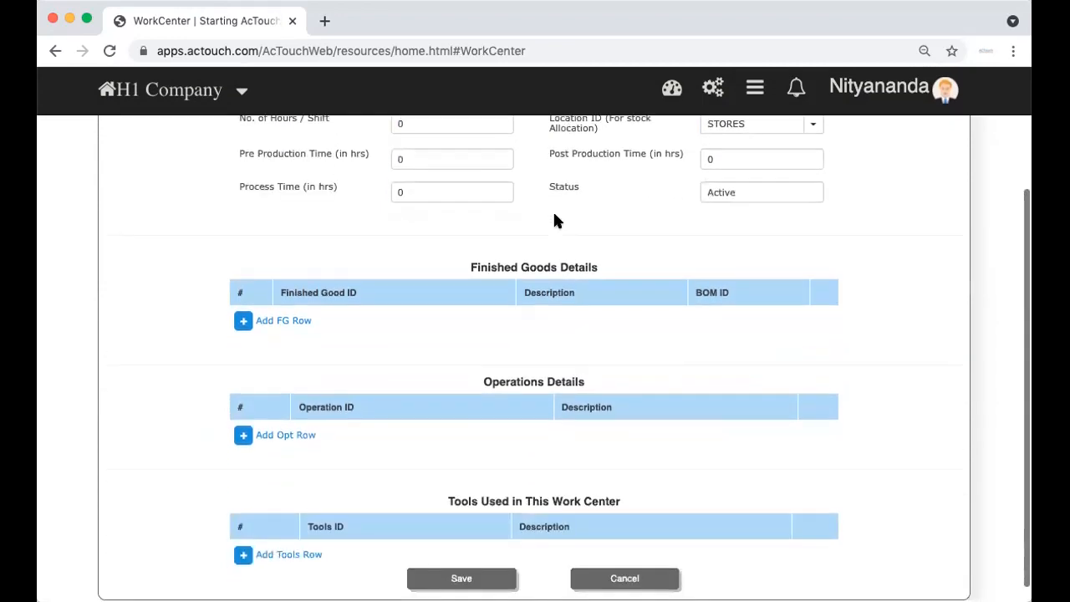
{"action": "left_click", "coordinate": [291, 323]}
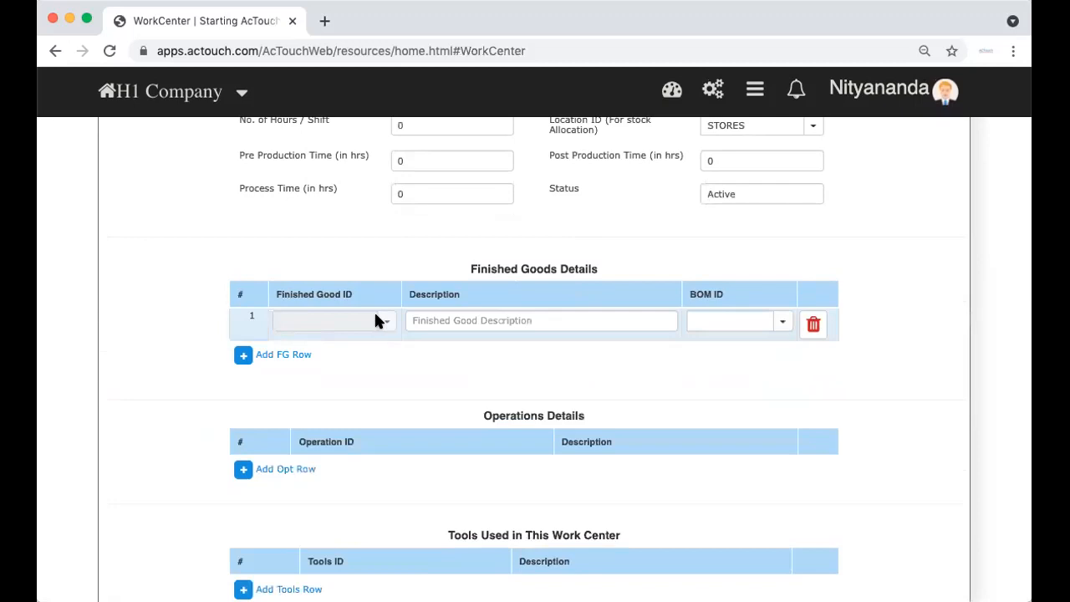
{"action": "scroll", "coordinate": [337, 243], "scroll_direction": "up", "scroll_amount": 4}
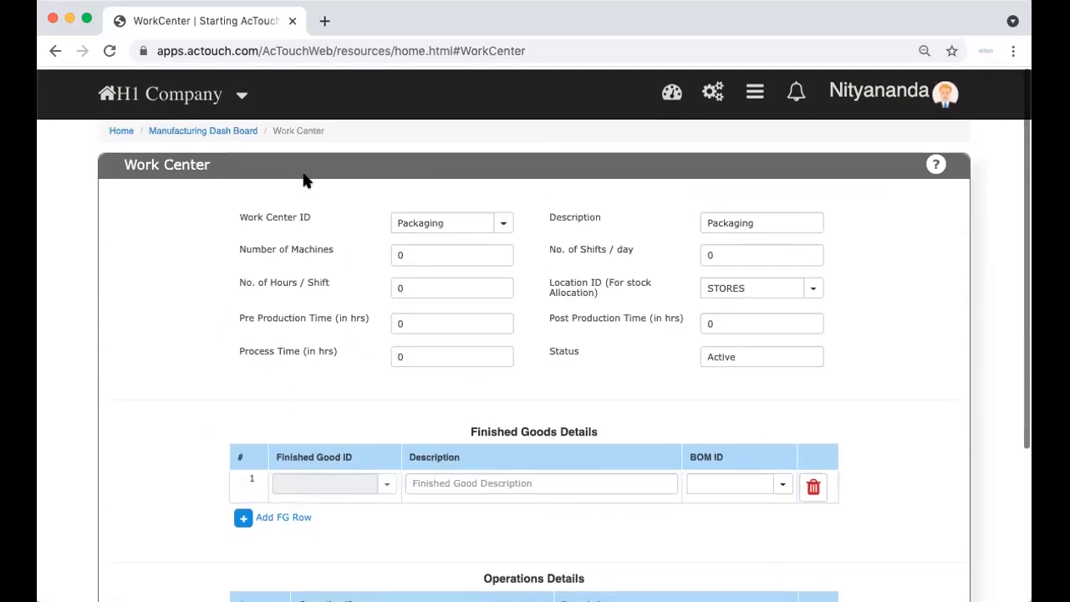
Load BOM FGYRV513601 in the Bill of Materials form from the manufacturing dashboard and copy its BOM ID
{"action": "left_click", "coordinate": [172, 130]}
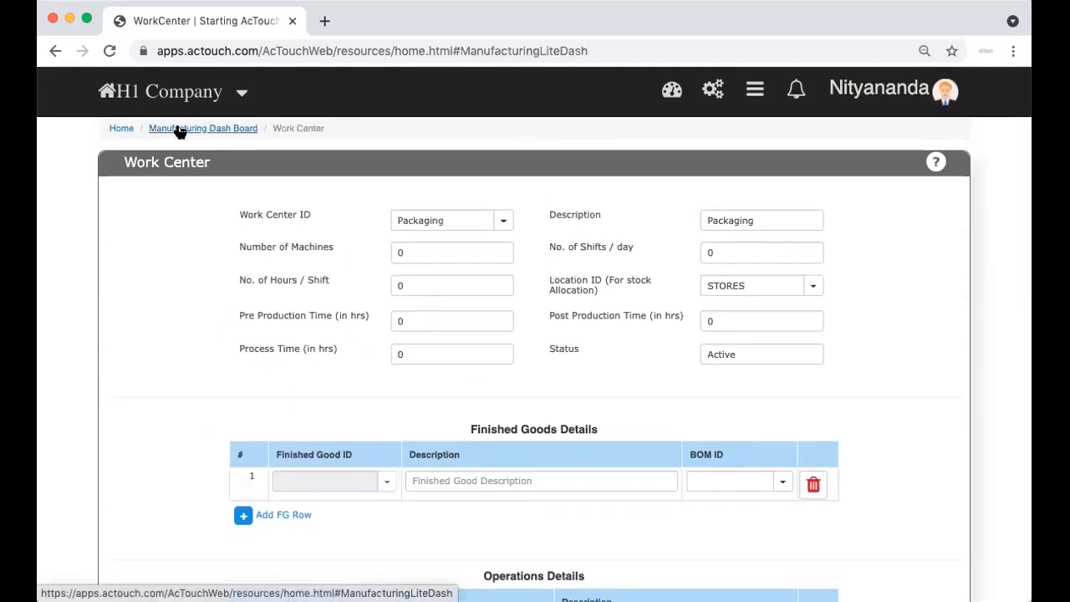
{"action": "left_click", "coordinate": [230, 216]}
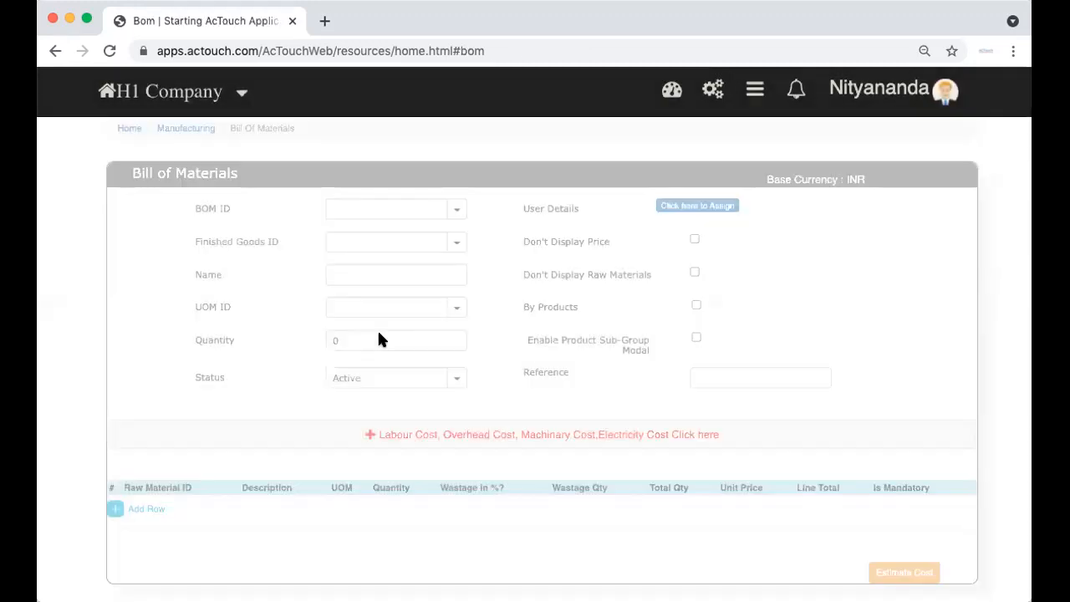
{"action": "left_click", "coordinate": [387, 207]}
{"action": "type", "text": "1"}
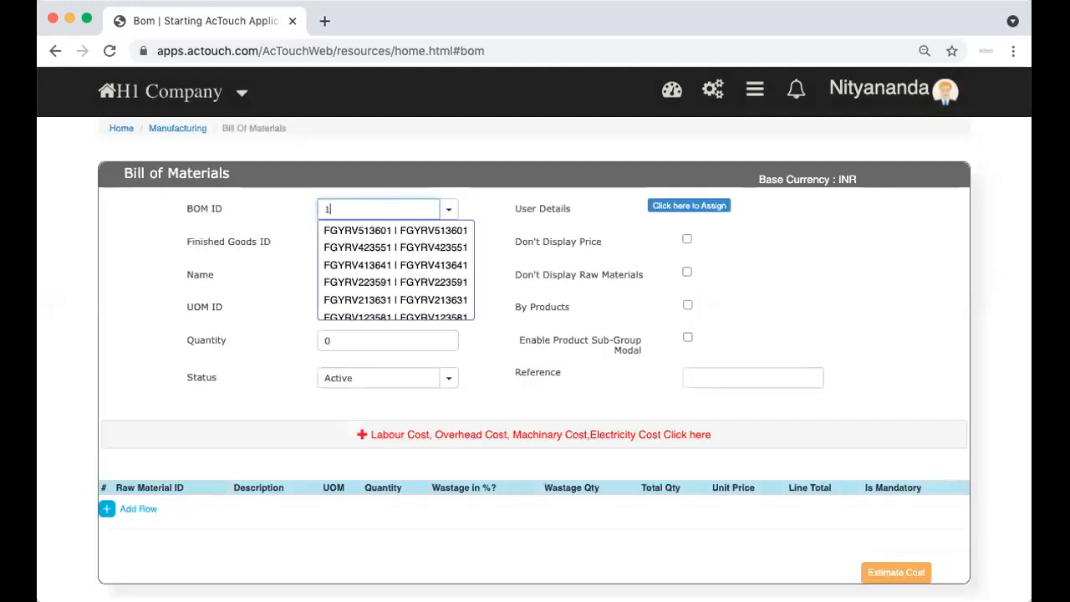
{"action": "key", "text": "Down"}
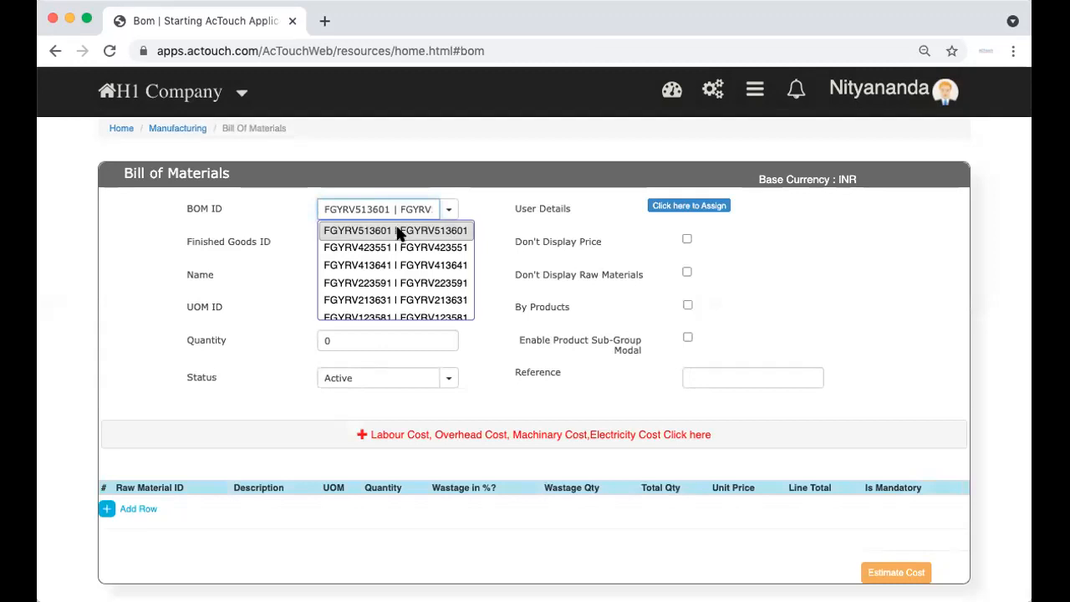
{"action": "key", "text": "Return"}
{"action": "scroll", "coordinate": [526, 203], "scroll_direction": "down", "scroll_amount": 4}
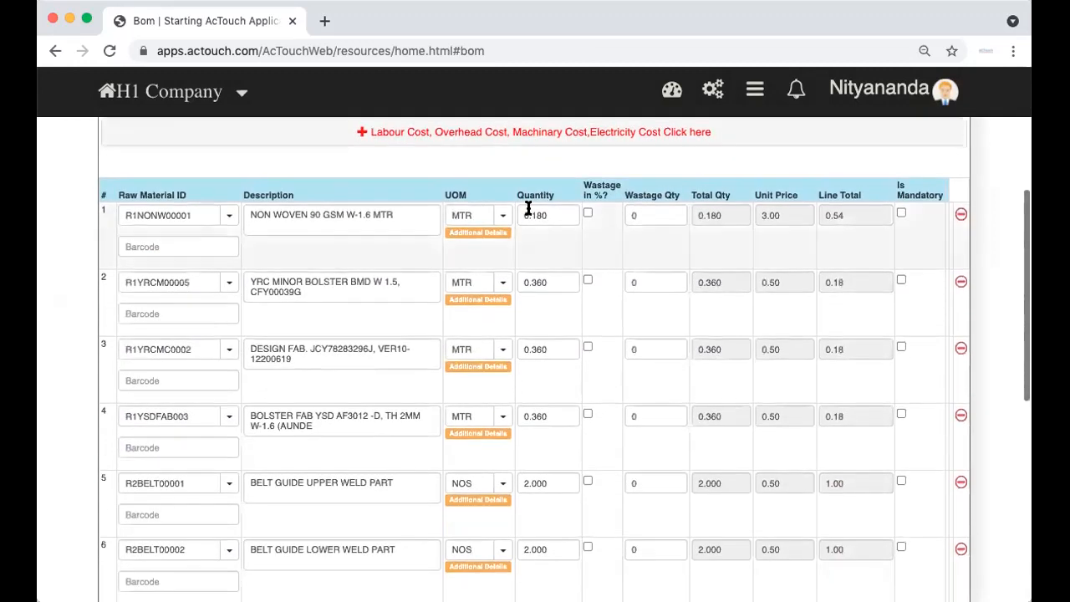
{"action": "scroll", "coordinate": [526, 203], "scroll_direction": "up", "scroll_amount": 4}
{"action": "double_click", "coordinate": [351, 208]}
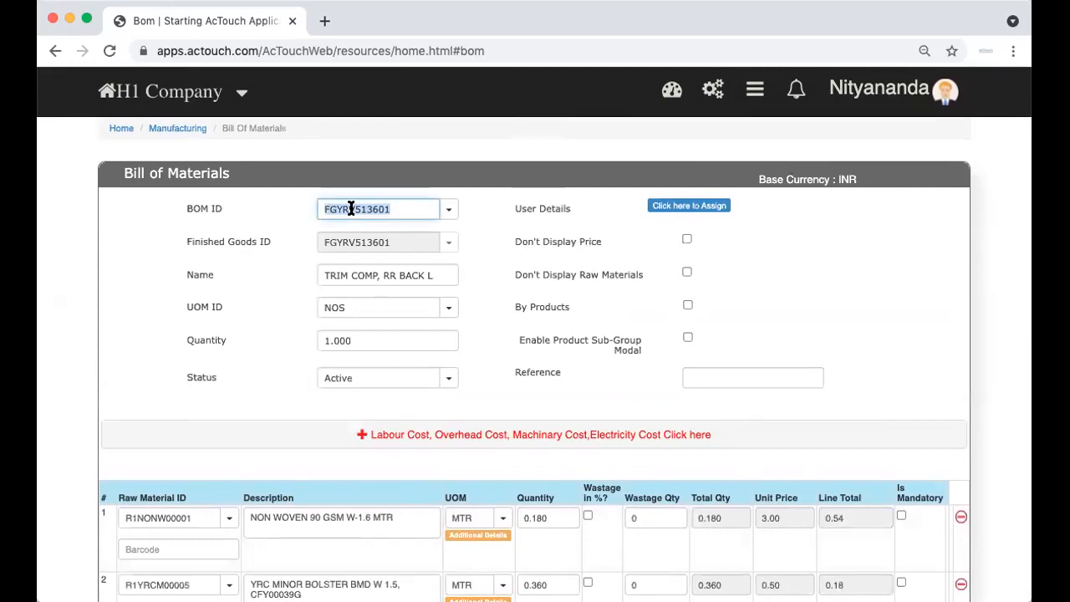
Return to the manufacturing dashboard and reopen the Work Center master under the work order masters
{"action": "left_click", "coordinate": [167, 129]}
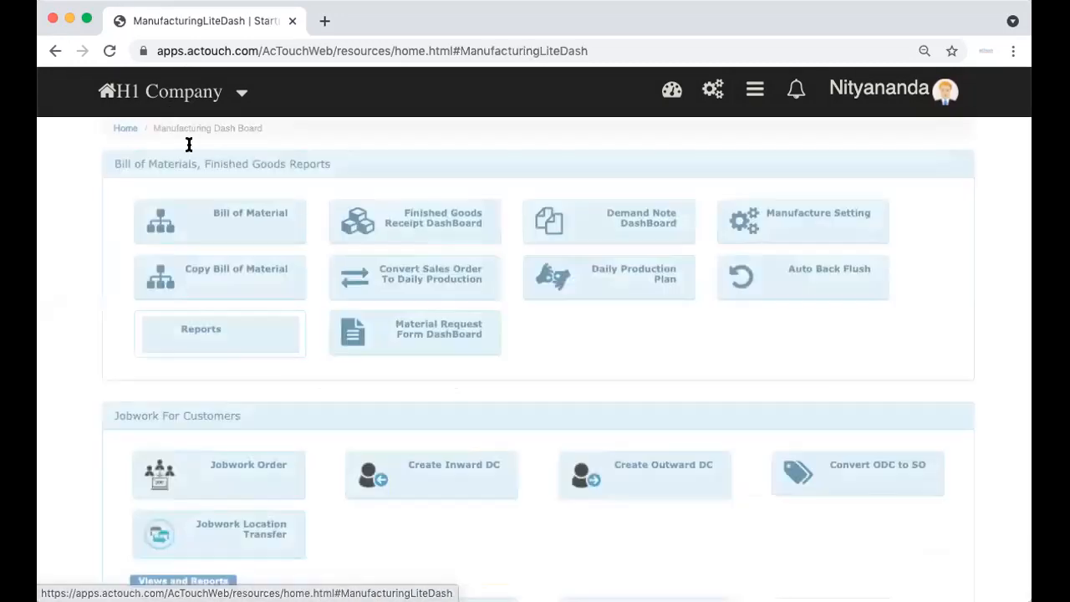
{"action": "scroll", "coordinate": [384, 366], "scroll_direction": "down", "scroll_amount": 5}
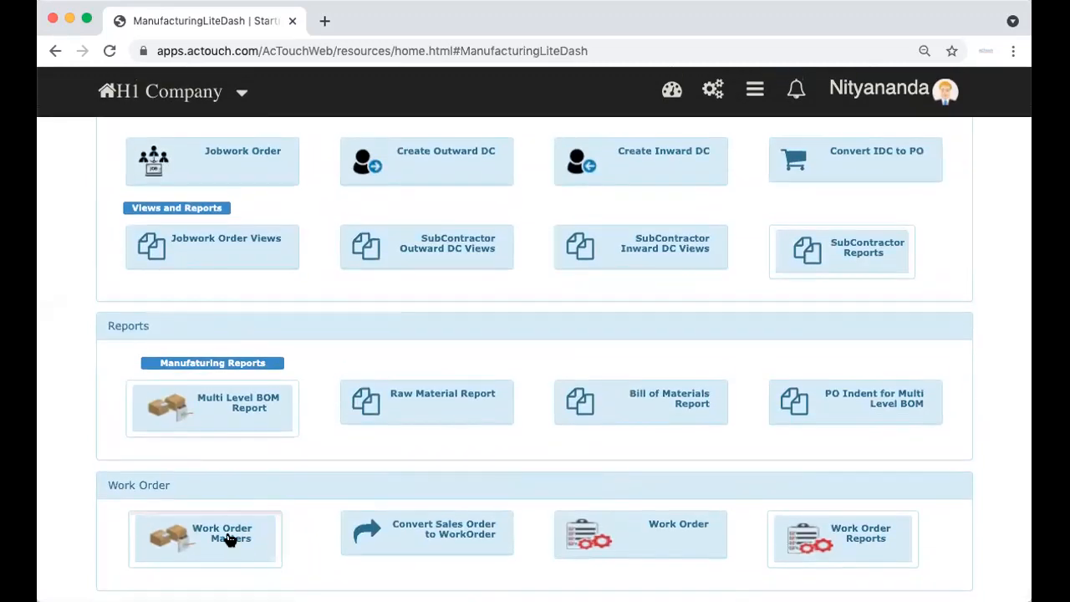
{"action": "left_click", "coordinate": [231, 538]}
{"action": "left_click", "coordinate": [180, 474]}
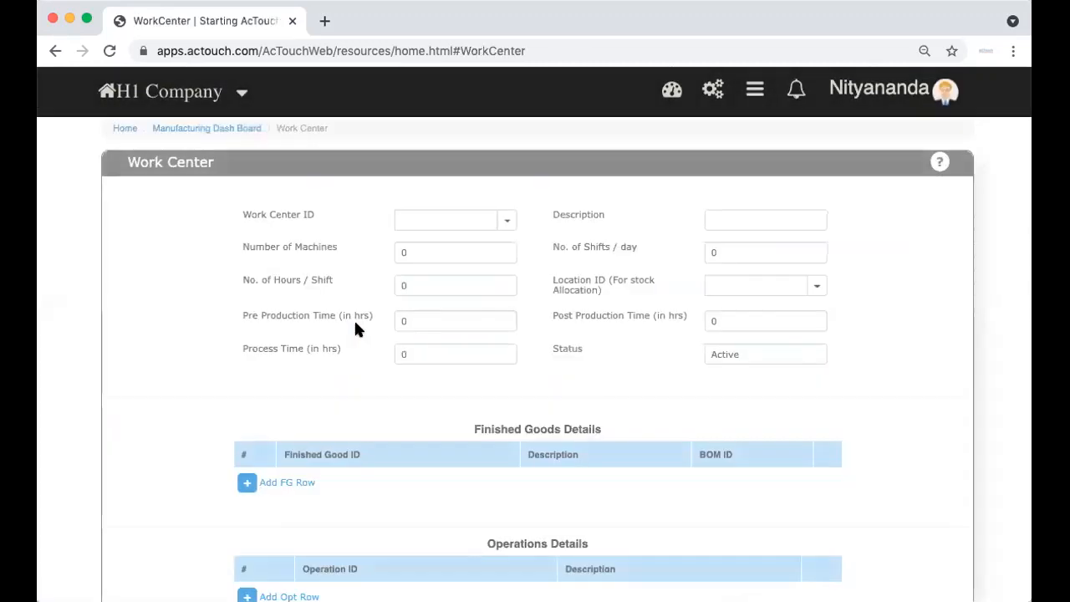
{"action": "left_click", "coordinate": [438, 220]}
{"action": "type", "text": "Packaging"}
{"action": "key", "text": "Tab"}
{"action": "key", "text": "Tab"}
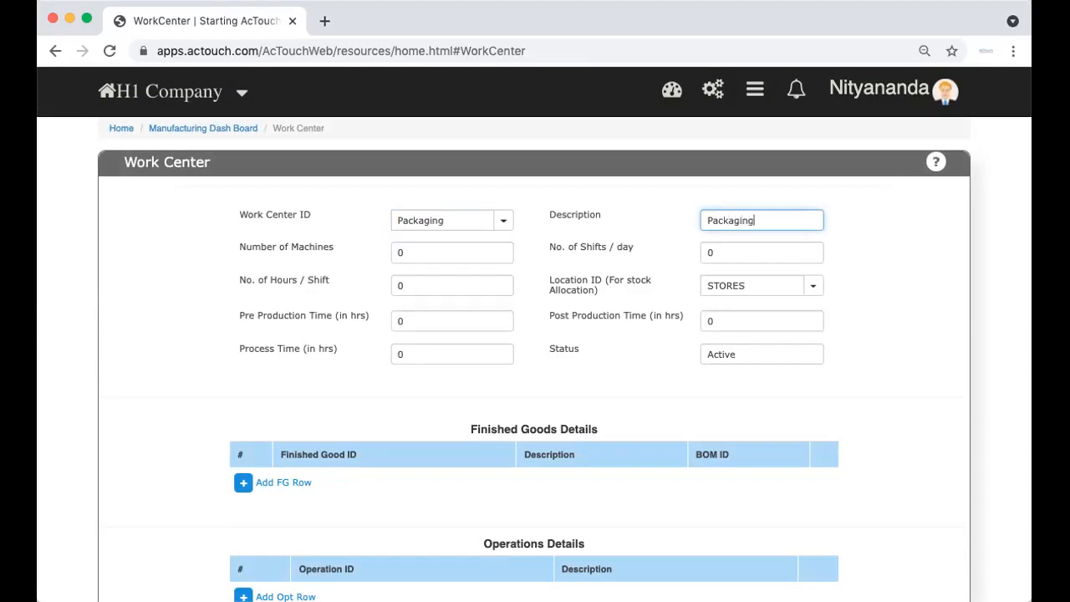
{"action": "left_click", "coordinate": [444, 253]}
{"action": "left_click", "coordinate": [755, 313]}
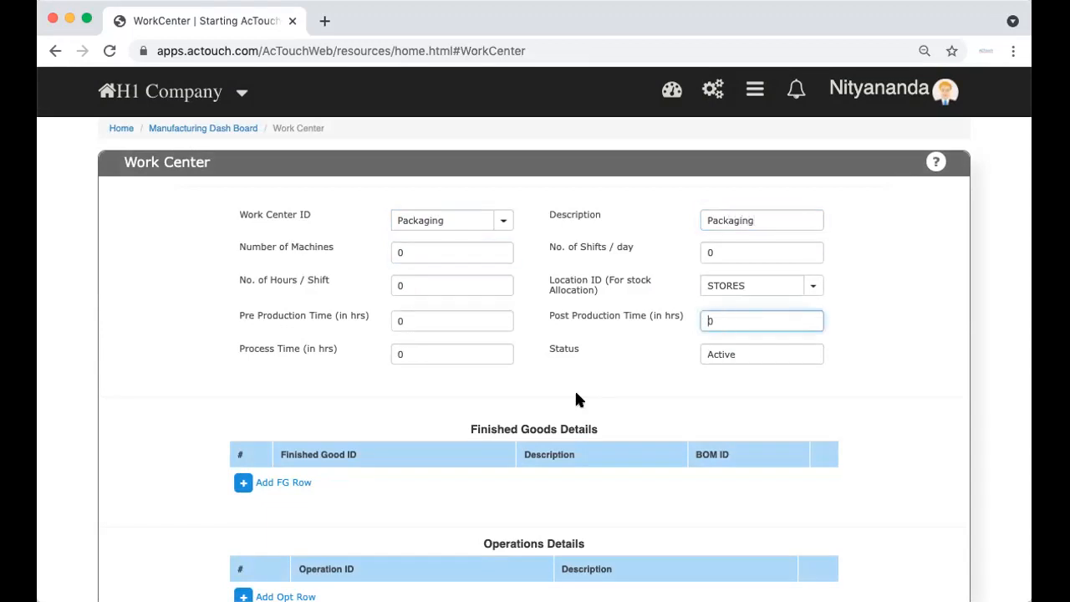
{"action": "scroll", "coordinate": [586, 399], "scroll_direction": "down", "scroll_amount": 1}
{"action": "scroll", "coordinate": [577, 399], "scroll_direction": "down", "scroll_amount": 3}
{"action": "left_click", "coordinate": [272, 371]}
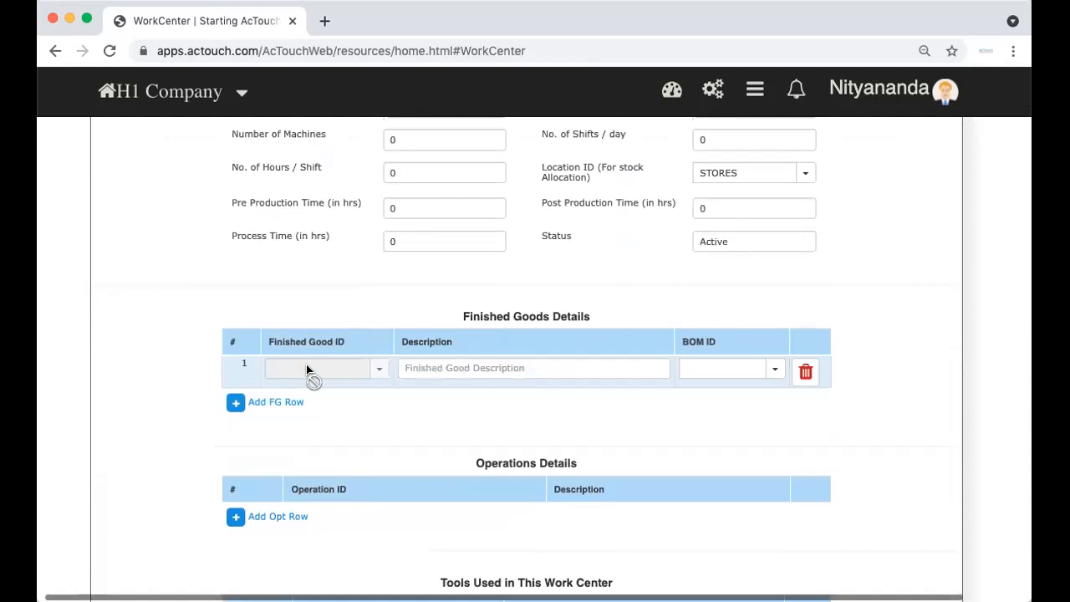
{"action": "left_click", "coordinate": [108, 50]}
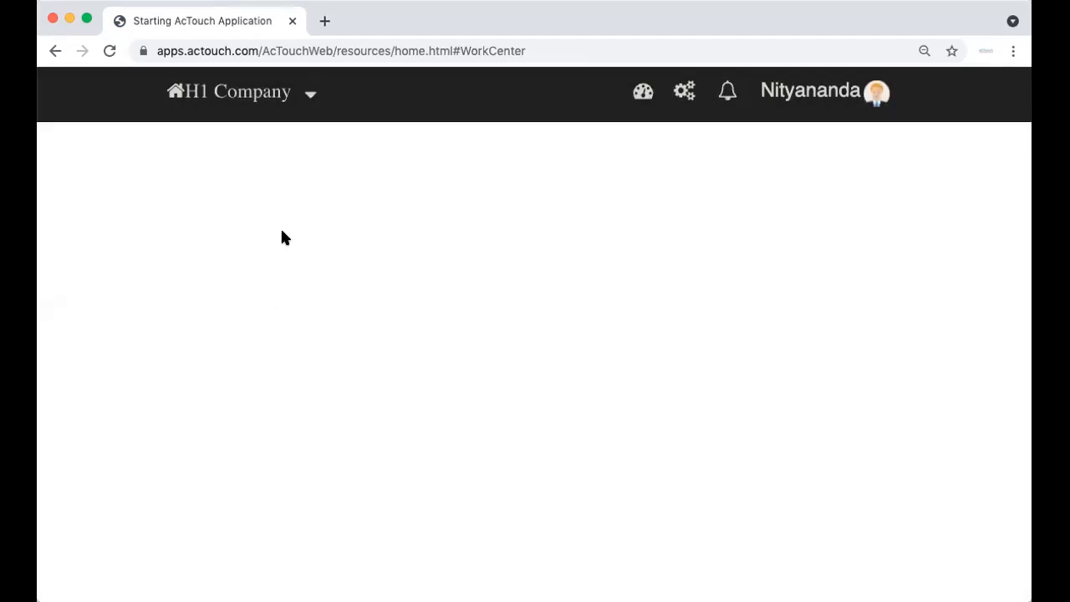
Enter Packaging as both the ID and the description in the empty Work Center form
{"action": "left_click", "coordinate": [443, 216]}
{"action": "type", "text": "Packaging"}
{"action": "key", "text": "Tab"}
{"action": "key", "text": "Tab"}
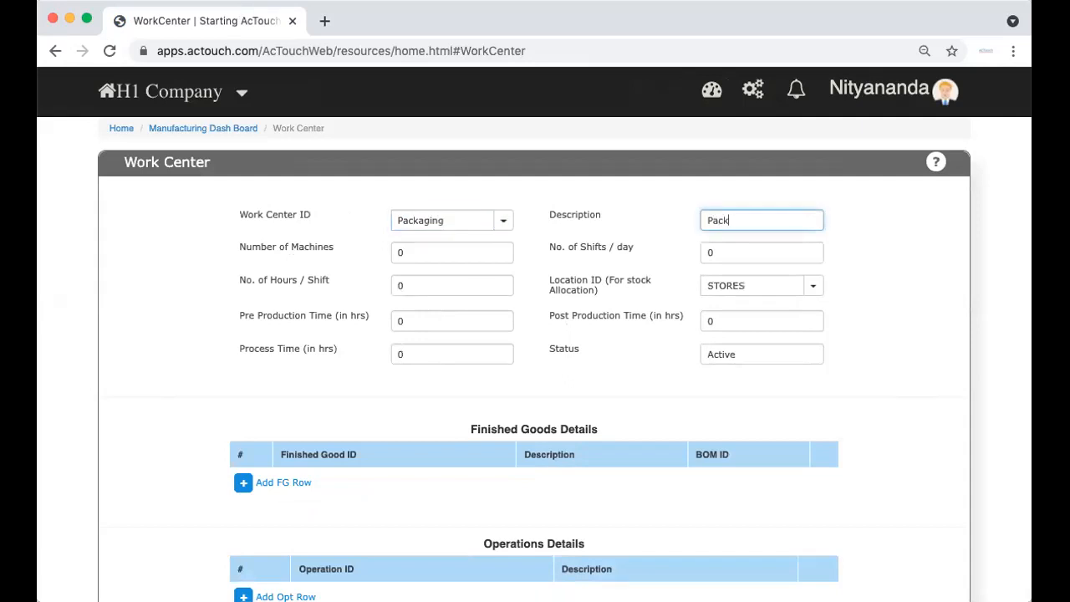
{"action": "type", "text": "Packaging"}
Add a finished goods row for FGYRV513601 and assign it BOM ID FGYRV513601
{"action": "left_click", "coordinate": [284, 482]}
{"action": "left_click", "coordinate": [318, 479]}
{"action": "type", "text": "FGYRV513601"}
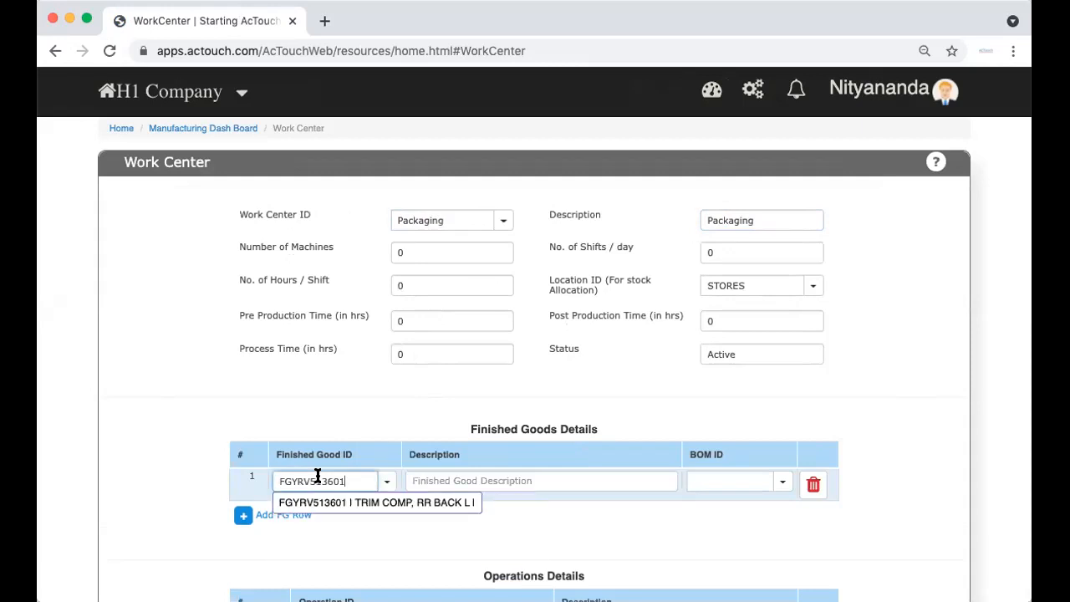
{"action": "left_click", "coordinate": [301, 502]}
{"action": "left_click", "coordinate": [776, 482]}
{"action": "left_click", "coordinate": [744, 502]}
Add an operation row to the work center and select the Packaging operation
{"action": "scroll", "coordinate": [716, 393], "scroll_direction": "down", "scroll_amount": 5}
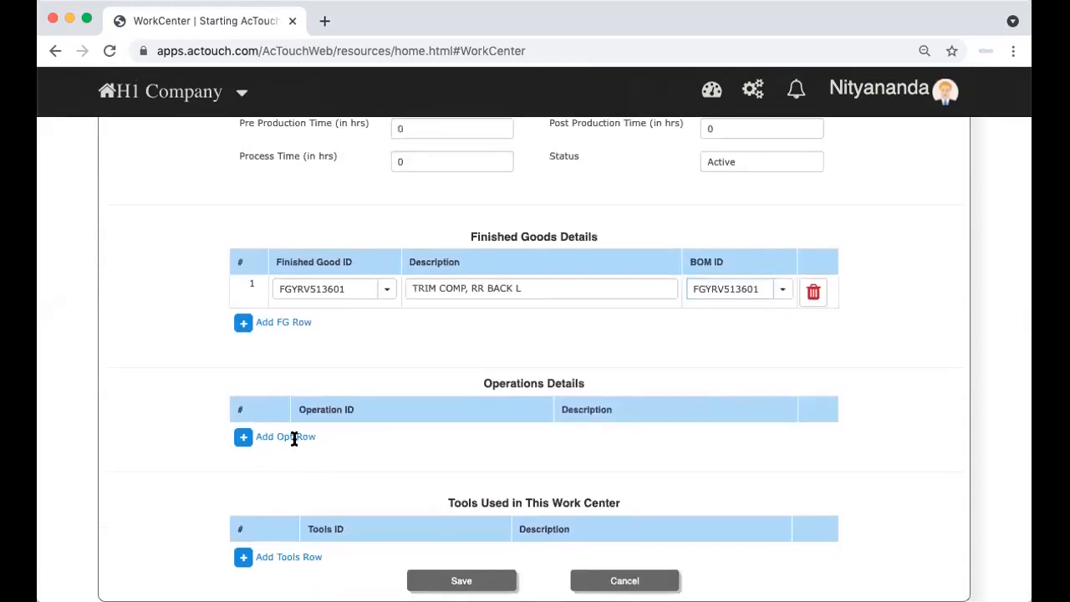
{"action": "left_click", "coordinate": [294, 440]}
{"action": "left_click", "coordinate": [306, 435]}
{"action": "type", "text": "Pac"}
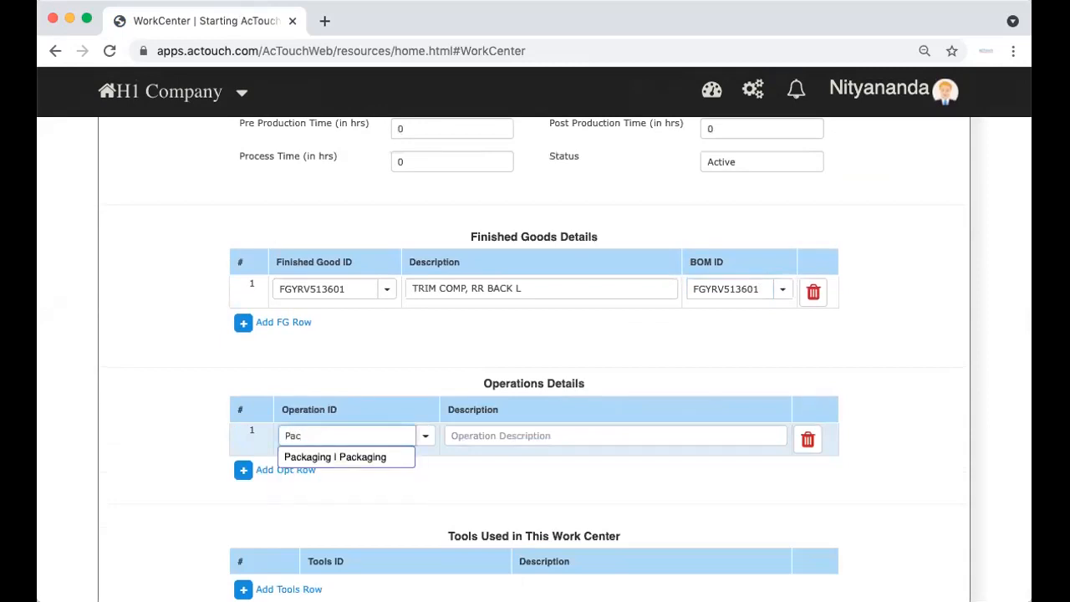
{"action": "left_click", "coordinate": [332, 451]}
Review the Packaging work center's header fields together with its finished goods and operations rows
{"action": "scroll", "coordinate": [404, 335], "scroll_direction": "up", "scroll_amount": 4}
{"action": "scroll", "coordinate": [403, 335], "scroll_direction": "up", "scroll_amount": 1}
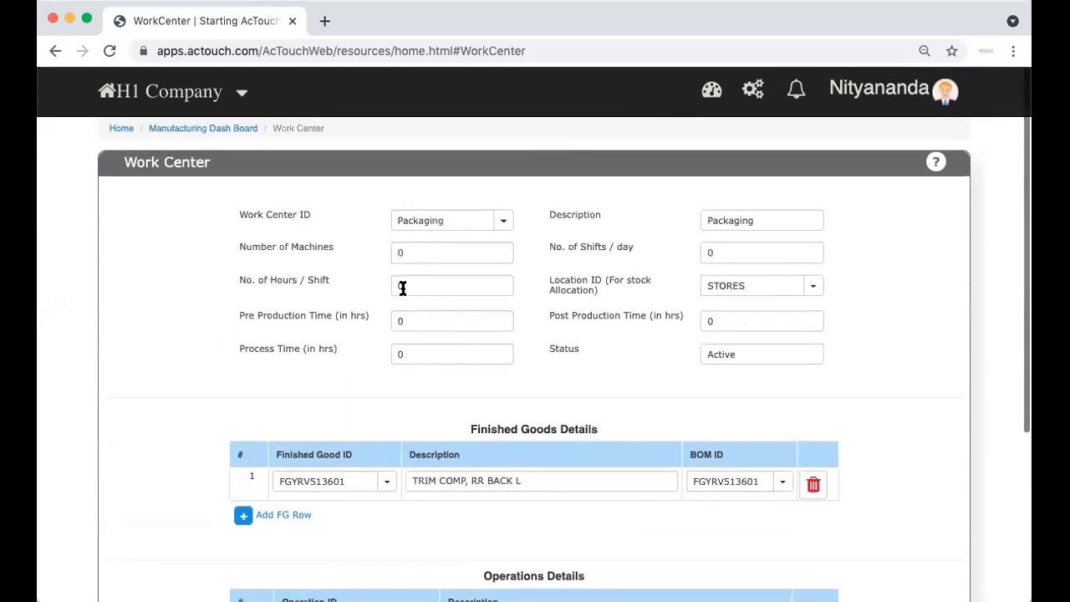
{"action": "double_click", "coordinate": [420, 216]}
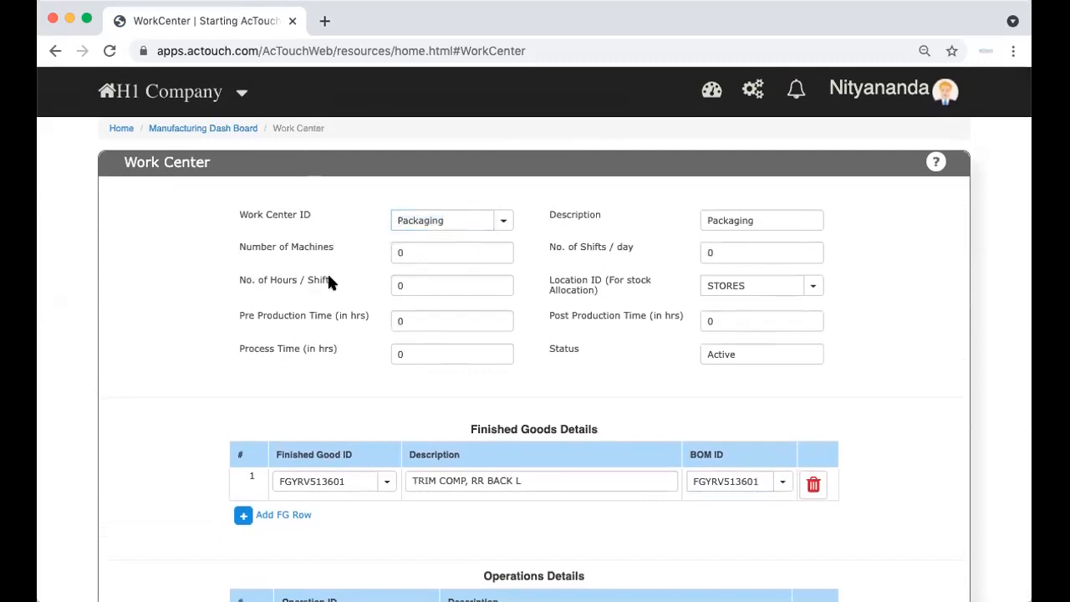
{"action": "scroll", "coordinate": [313, 322], "scroll_direction": "down", "scroll_amount": 3}
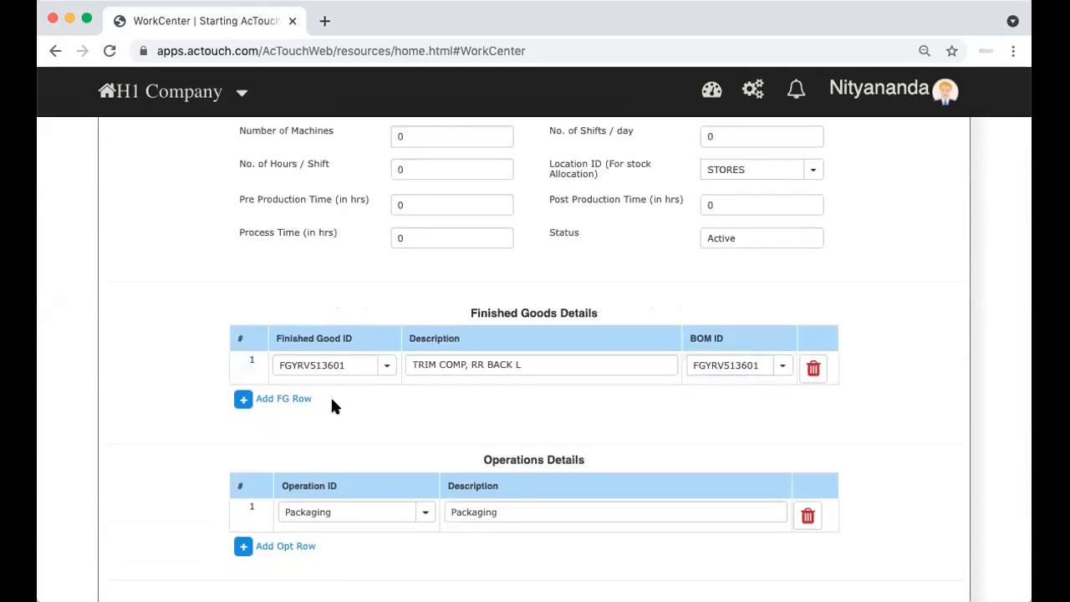
{"action": "scroll", "coordinate": [419, 201], "scroll_direction": "up", "scroll_amount": 1}
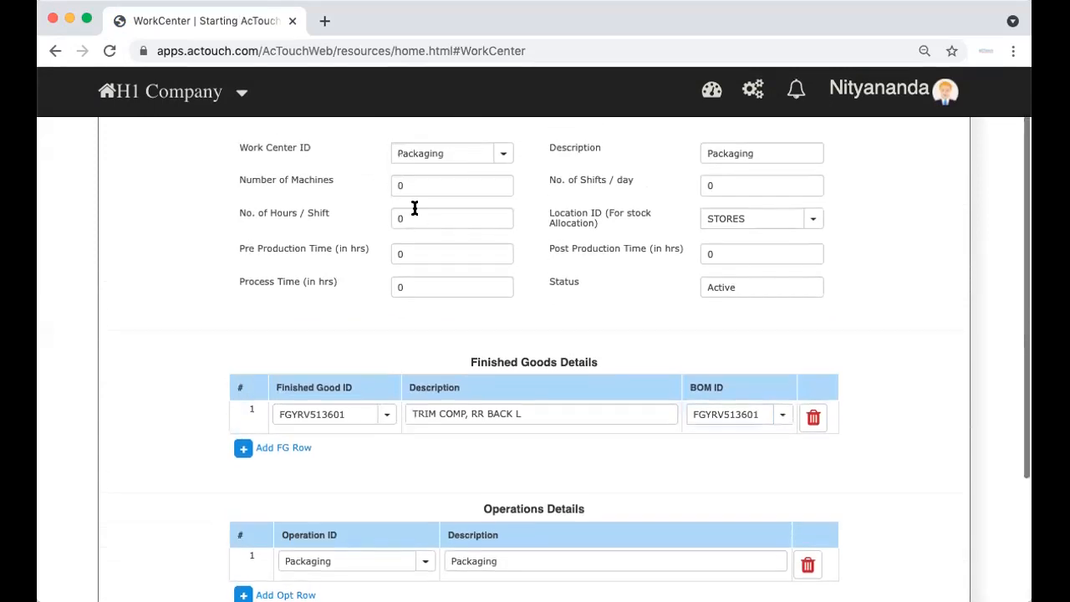
{"action": "double_click", "coordinate": [434, 153]}
{"action": "left_click", "coordinate": [320, 256]}
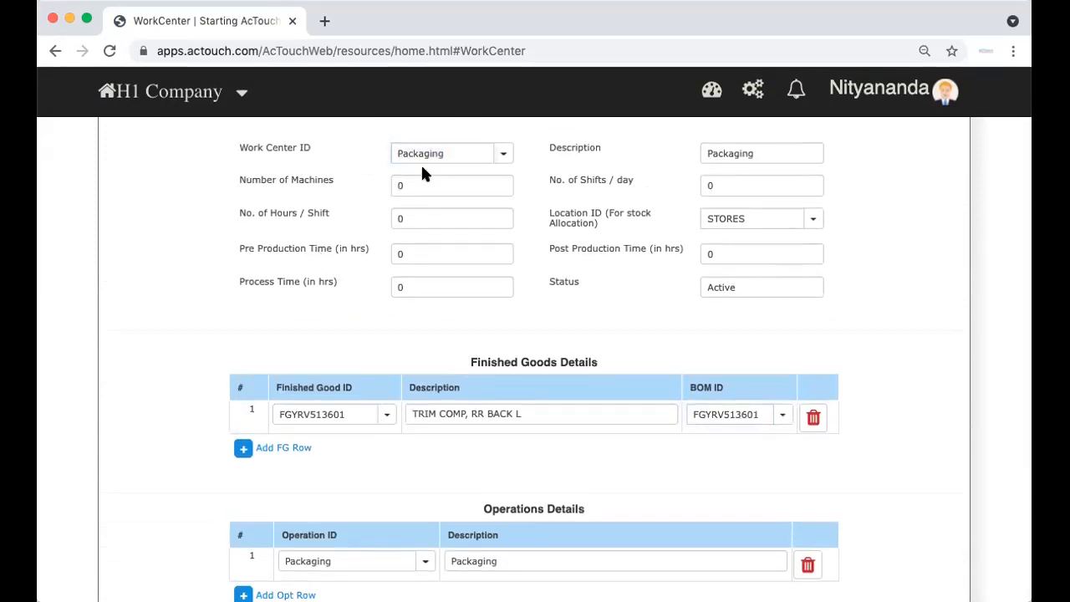
{"action": "triple_click", "coordinate": [256, 143]}
{"action": "left_click", "coordinate": [272, 168]}
{"action": "scroll", "coordinate": [180, 345], "scroll_direction": "down", "scroll_amount": 2}
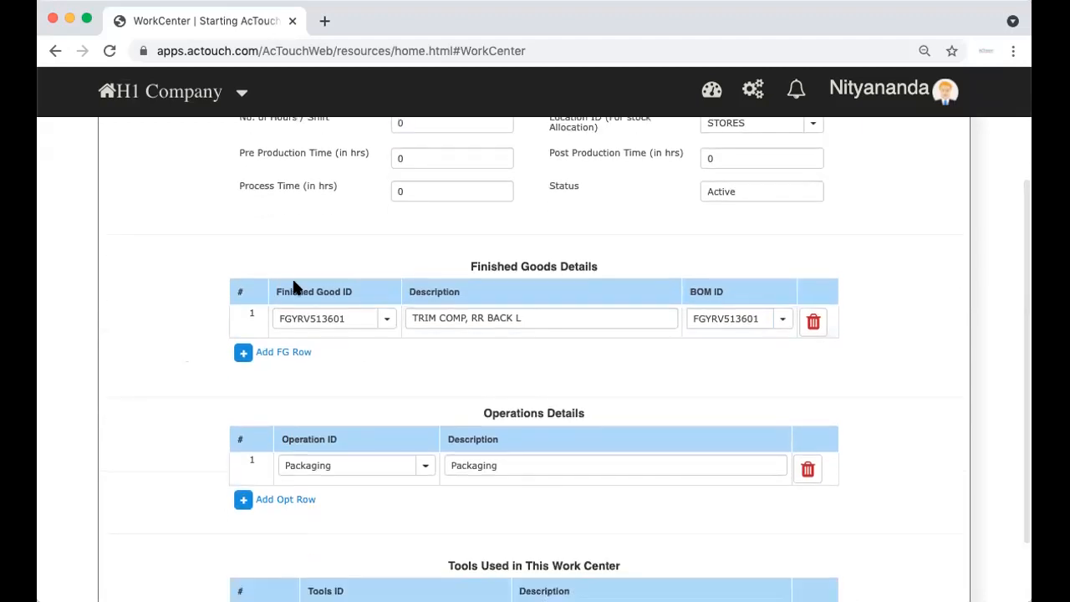
{"action": "left_click", "coordinate": [298, 351]}
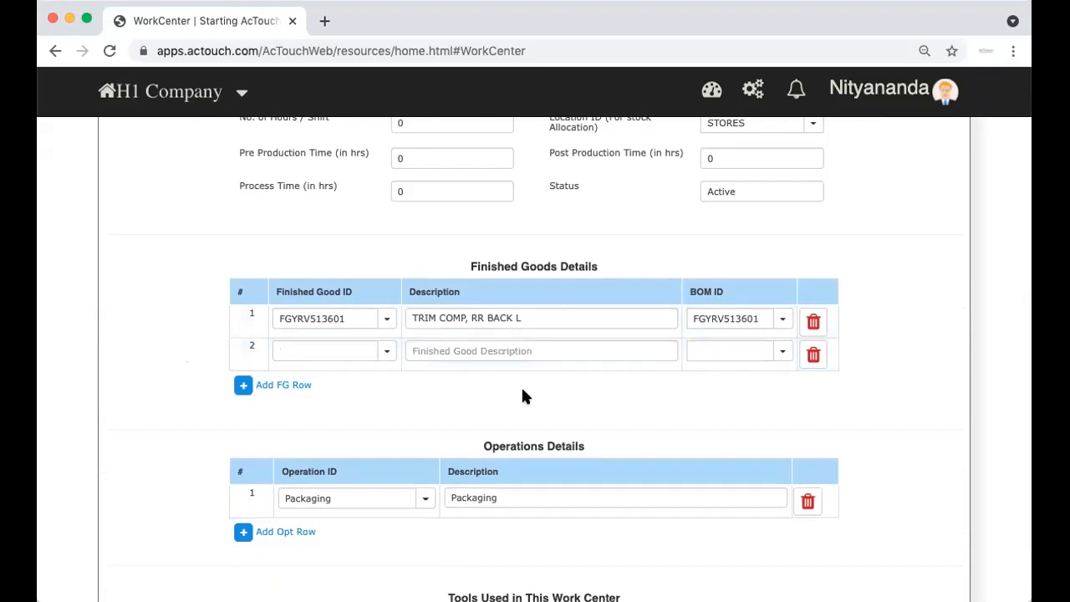
{"action": "scroll", "coordinate": [522, 397], "scroll_direction": "up", "scroll_amount": 2}
{"action": "scroll", "coordinate": [522, 396], "scroll_direction": "down", "scroll_amount": 4}
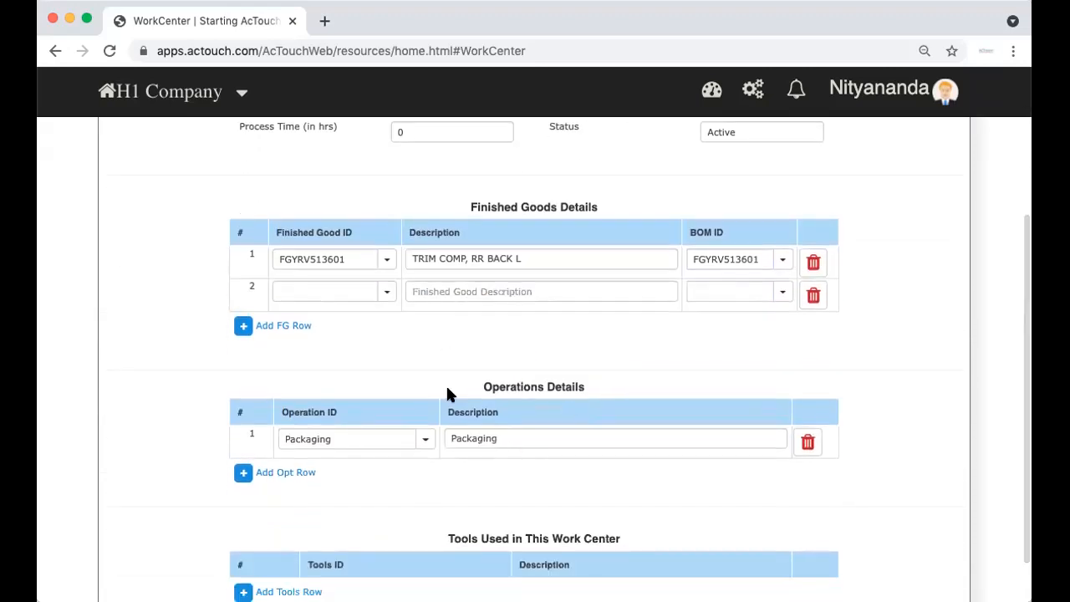
{"action": "scroll", "coordinate": [529, 346], "scroll_direction": "down", "scroll_amount": 1}
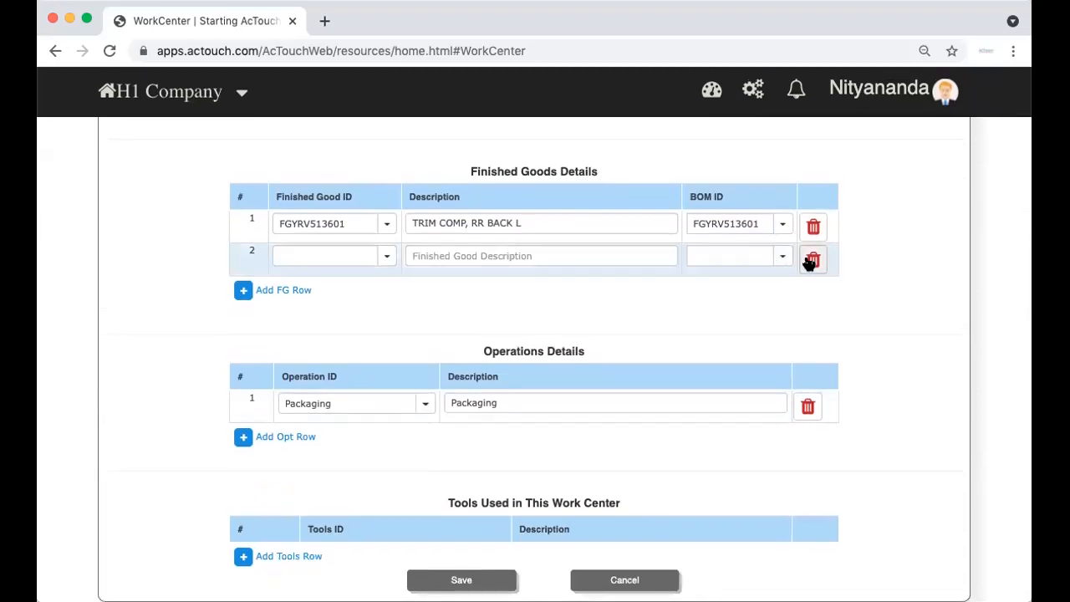
{"action": "left_click", "coordinate": [812, 261]}
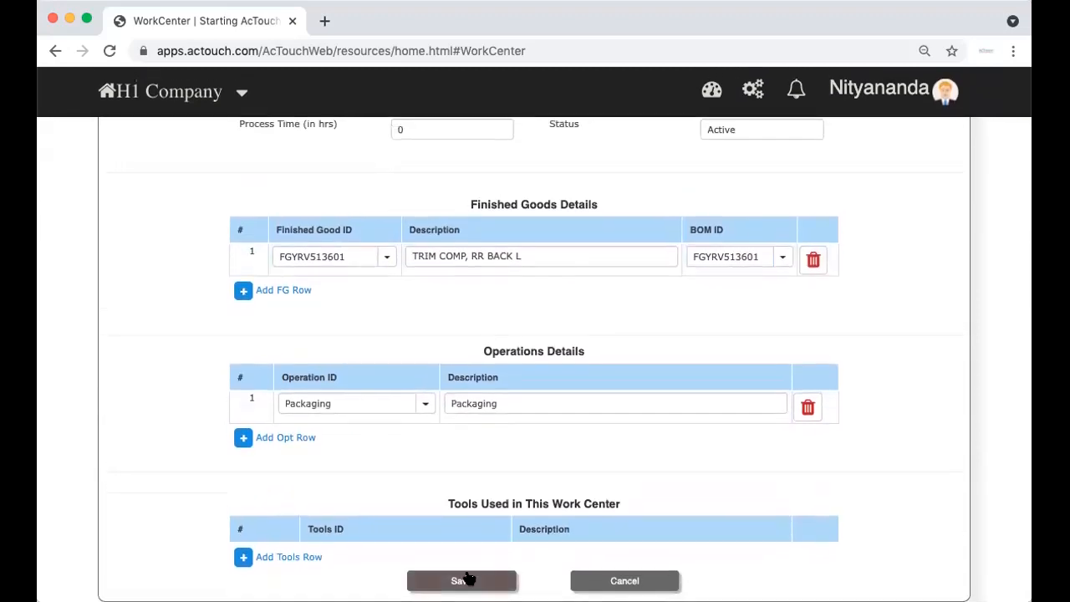
Save the Packaging work center and dismiss the confirmation
{"action": "left_click", "coordinate": [466, 579]}
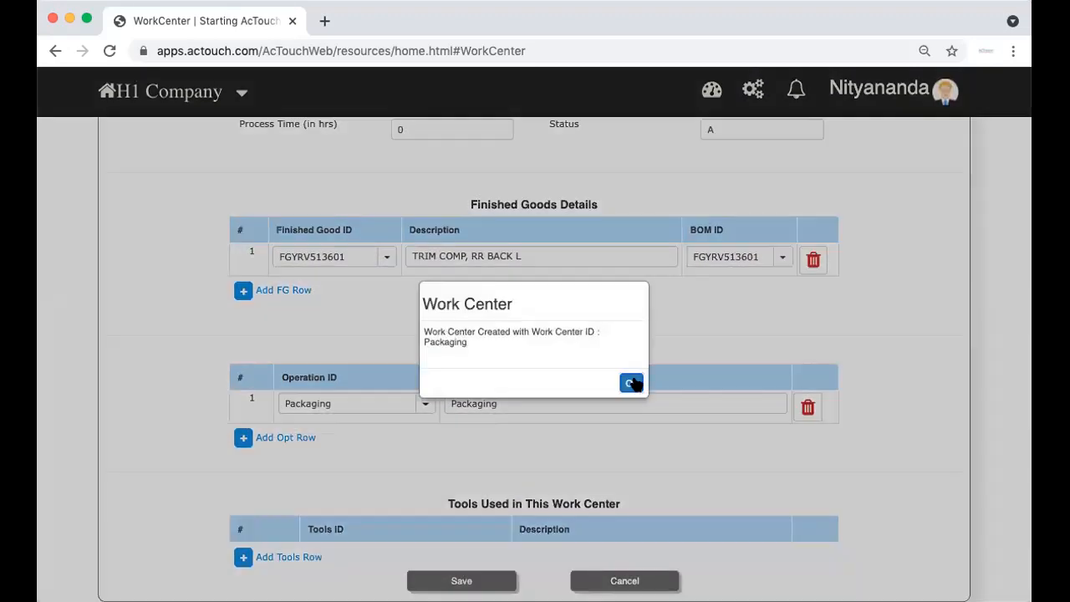
{"action": "left_click", "coordinate": [632, 383]}
{"action": "scroll", "coordinate": [526, 262], "scroll_direction": "up", "scroll_amount": 5}
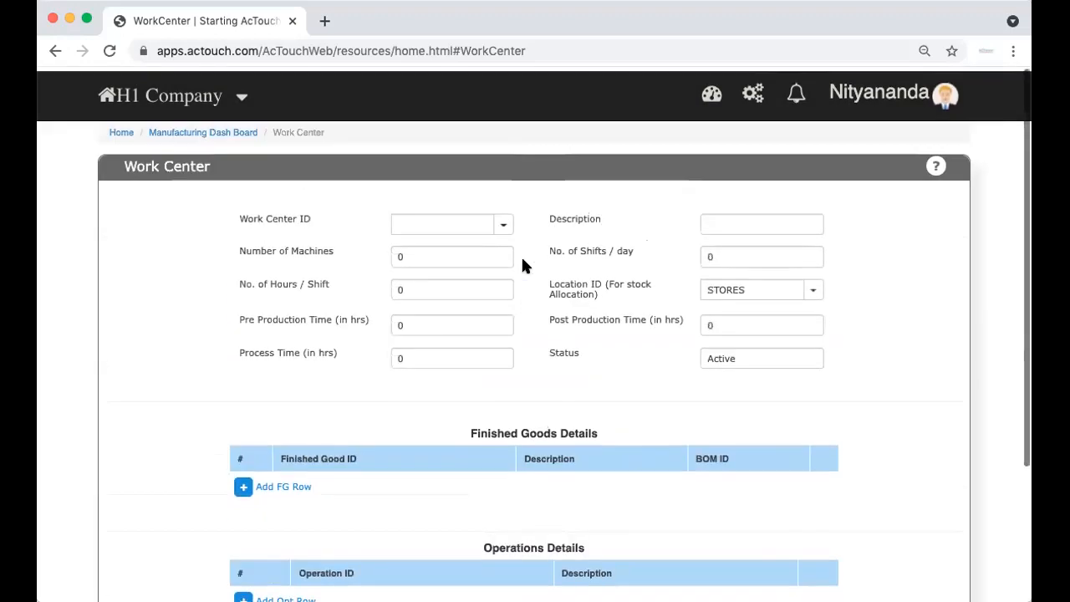
Go back to the manufacturing dashboard and open Work Flow / Routing Process under the work order masters
{"action": "left_click", "coordinate": [227, 129]}
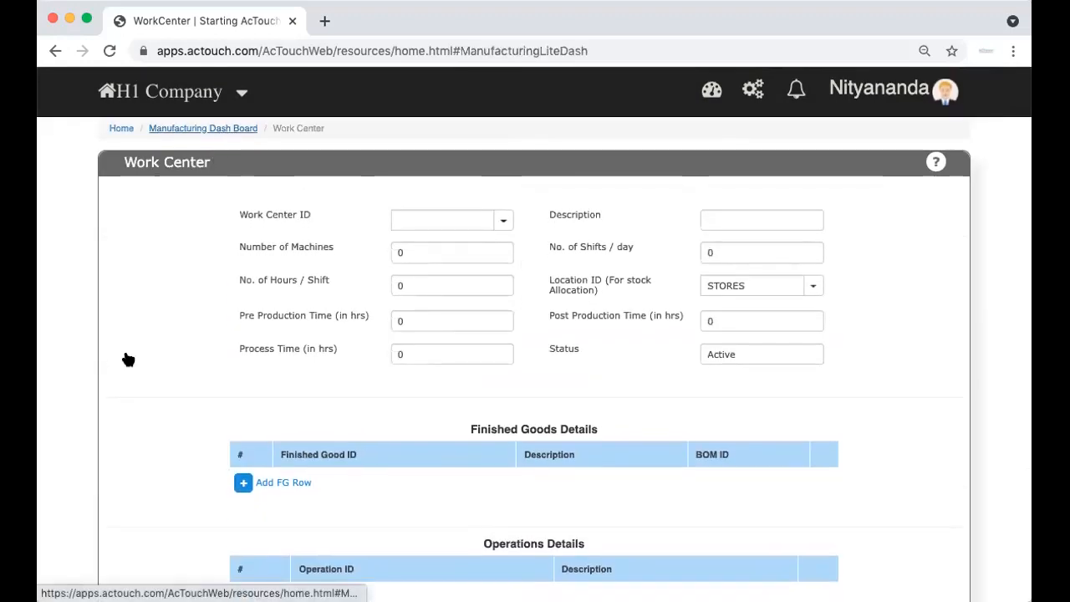
{"action": "scroll", "coordinate": [123, 355], "scroll_direction": "down", "scroll_amount": 1}
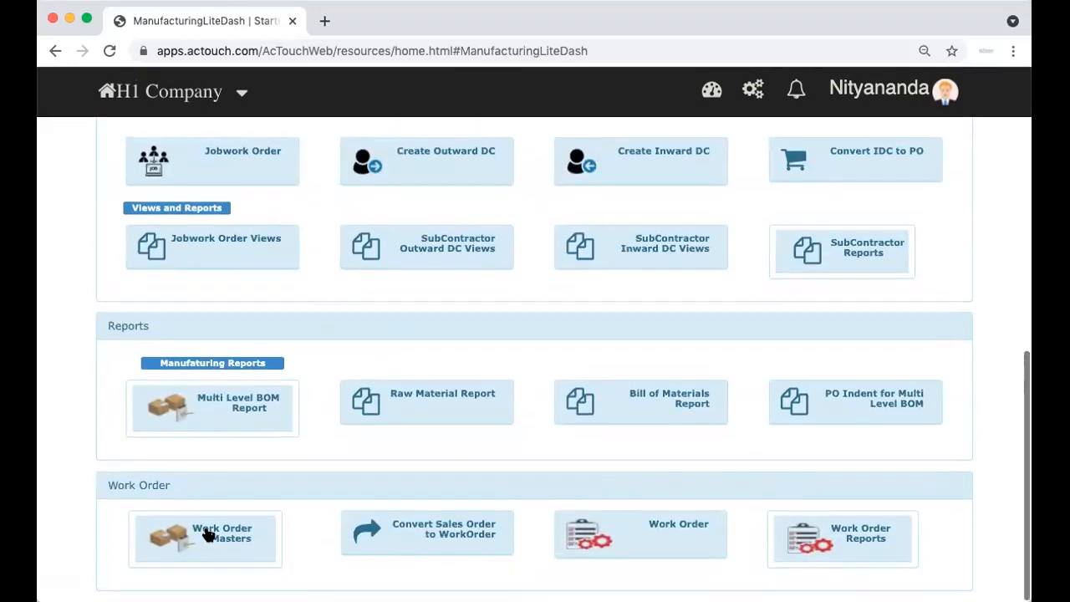
{"action": "mouse_move", "coordinate": [213, 539]}
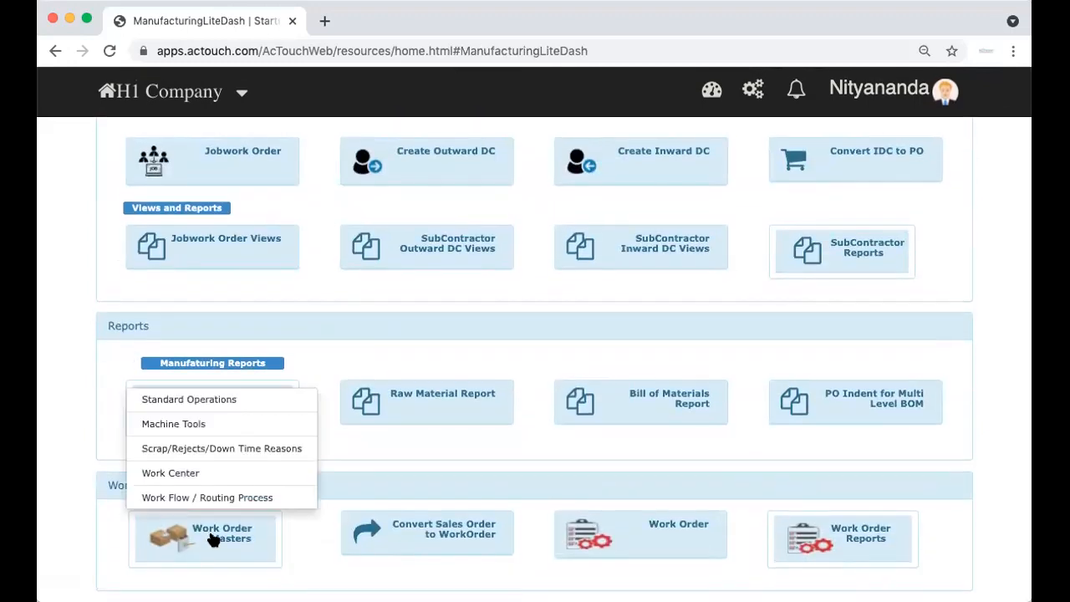
{"action": "left_click", "coordinate": [210, 495]}
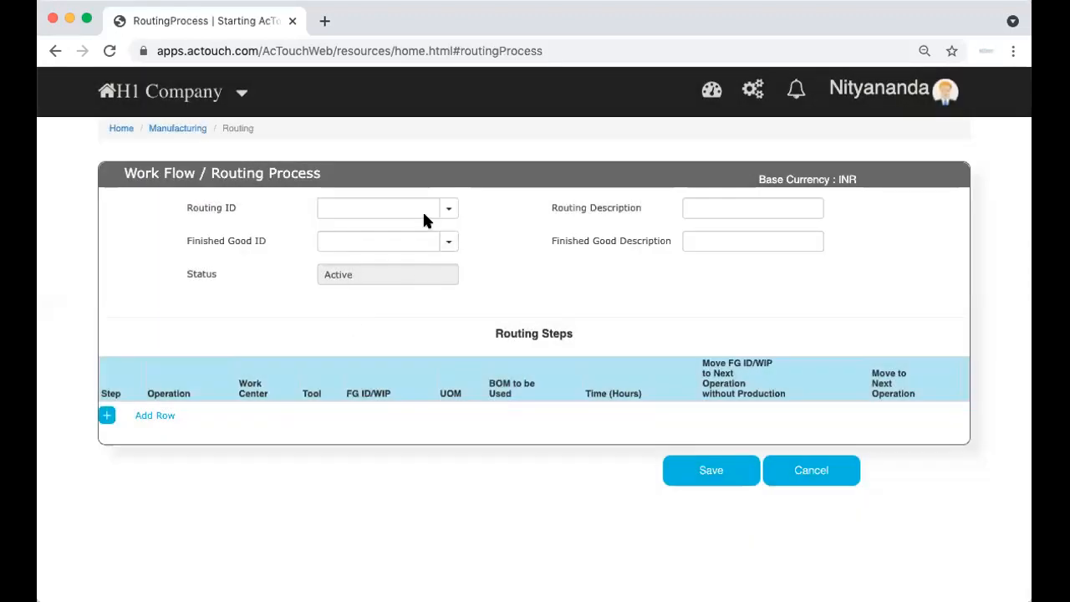
Fill the routing header with Routing ID and Finished Good ID FGYRV513601 and the description Trim Component Routing
{"action": "left_click", "coordinate": [385, 208]}
{"action": "left_click", "coordinate": [380, 224]}
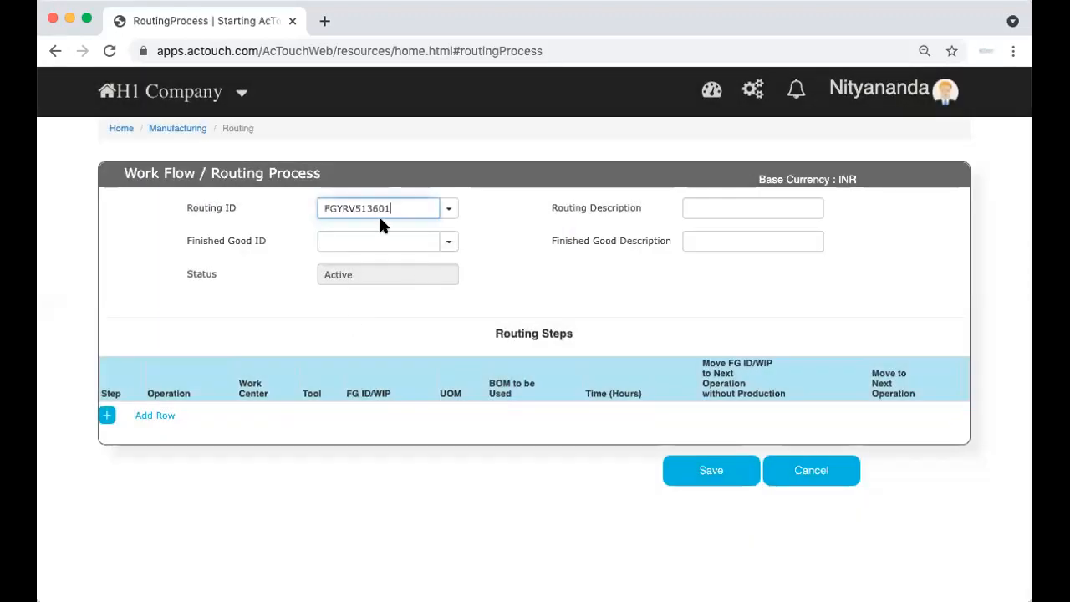
{"action": "left_click", "coordinate": [388, 241]}
{"action": "type", "text": "FGYRV513601"}
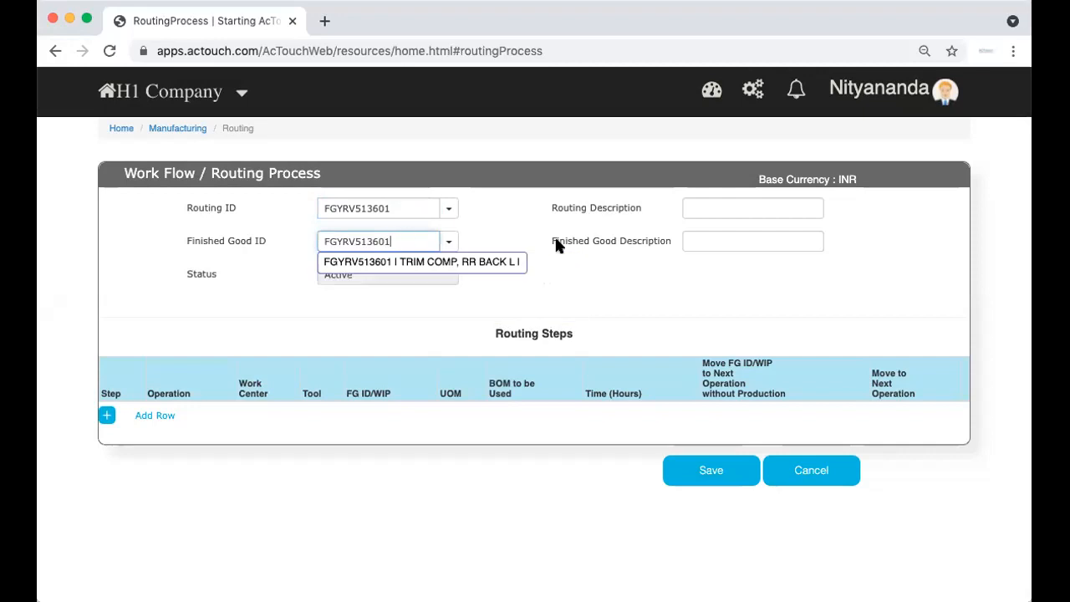
{"action": "left_click", "coordinate": [478, 263]}
{"action": "left_click", "coordinate": [735, 207]}
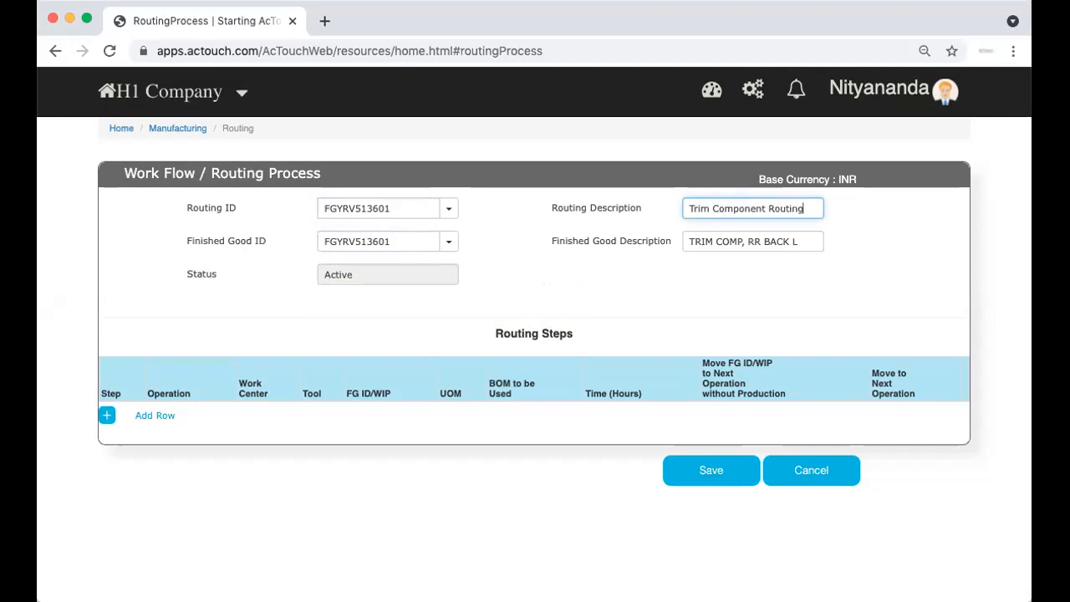
{"action": "left_click", "coordinate": [425, 420]}
Add a routing step row and select the Packaging operation and the Packaging work center for it
{"action": "left_click", "coordinate": [136, 415]}
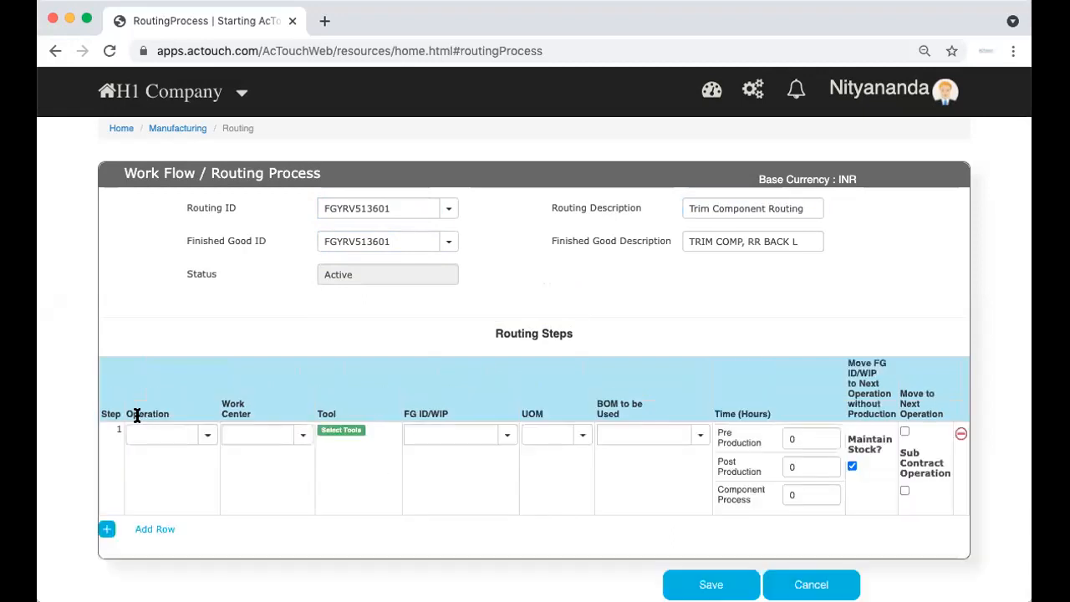
{"action": "left_click", "coordinate": [136, 434]}
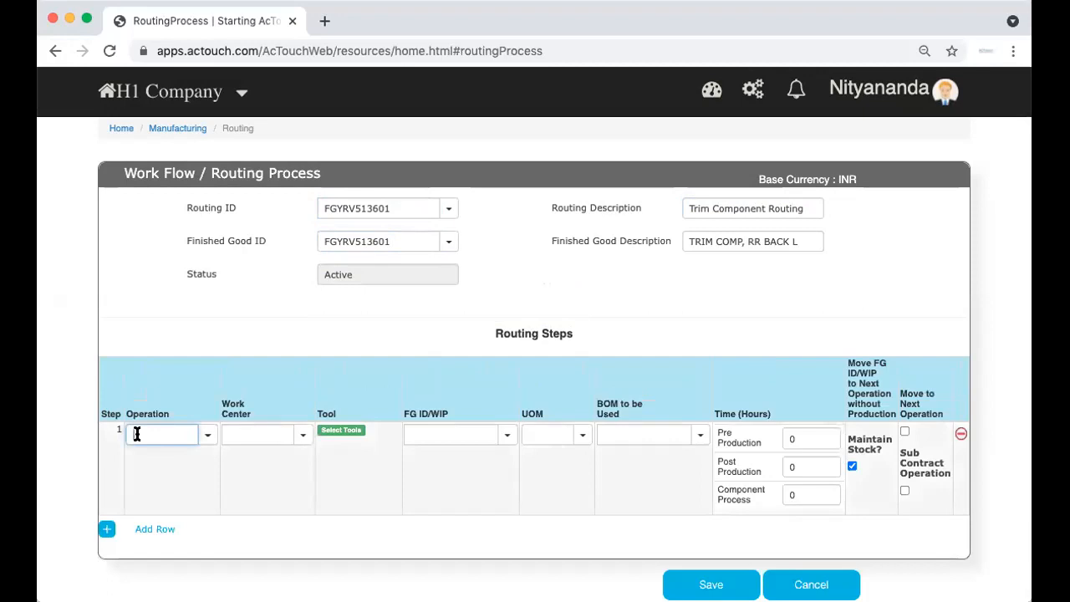
{"action": "type", "text": "pac"}
{"action": "left_click", "coordinate": [184, 456]}
{"action": "left_click", "coordinate": [301, 434]}
{"action": "left_click", "coordinate": [281, 456]}
Select FGYRV513601 as both the FG ID/WIP and the BOM to be used for the Packaging routing step
{"action": "left_click", "coordinate": [506, 435]}
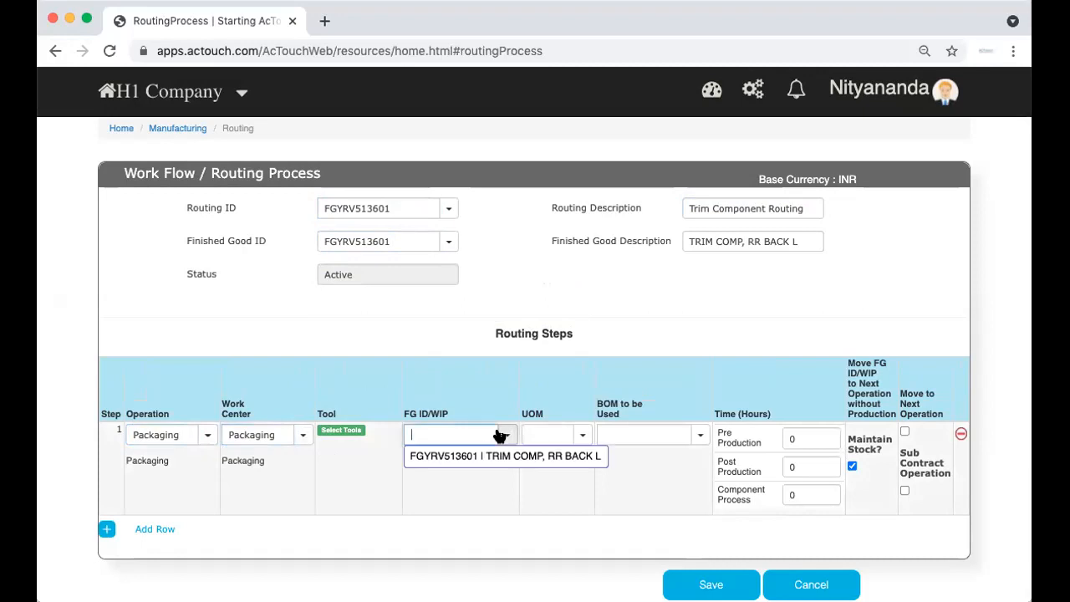
{"action": "left_click", "coordinate": [464, 457]}
{"action": "left_click", "coordinate": [701, 435]}
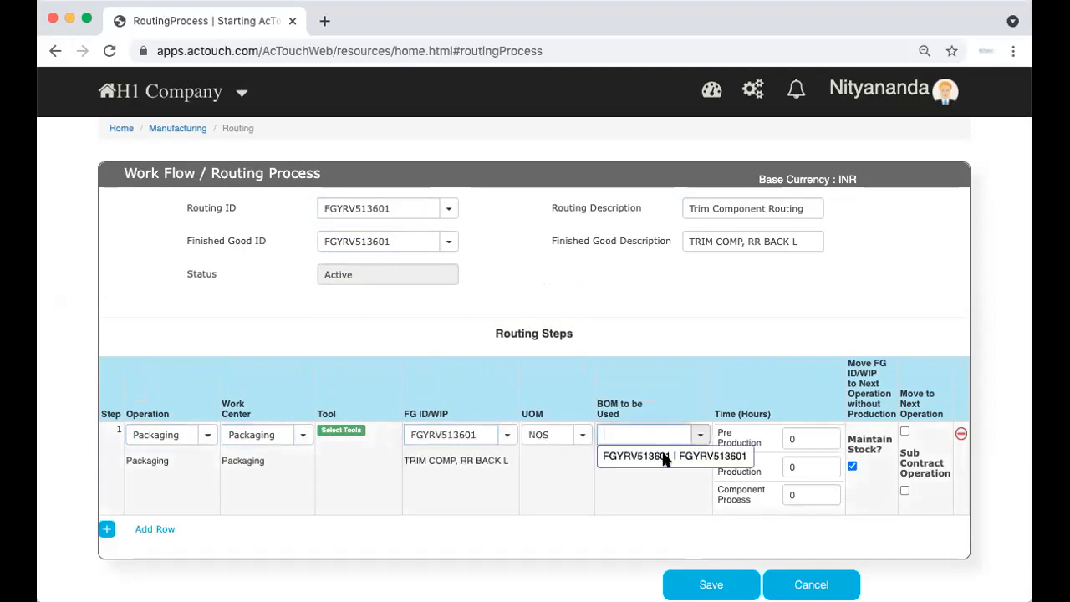
{"action": "left_click", "coordinate": [662, 458]}
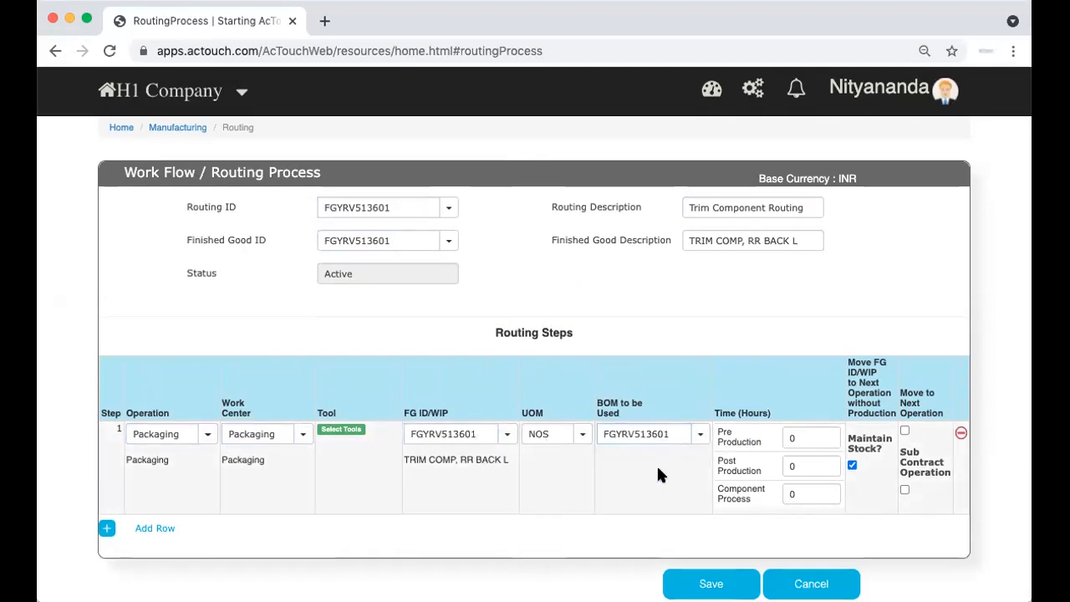
Examine the Maintain Stock and Sub Contract Operation options of the Packaging routing step
{"action": "left_click_drag", "start_coordinate": [849, 439], "coordinate": [885, 452]}
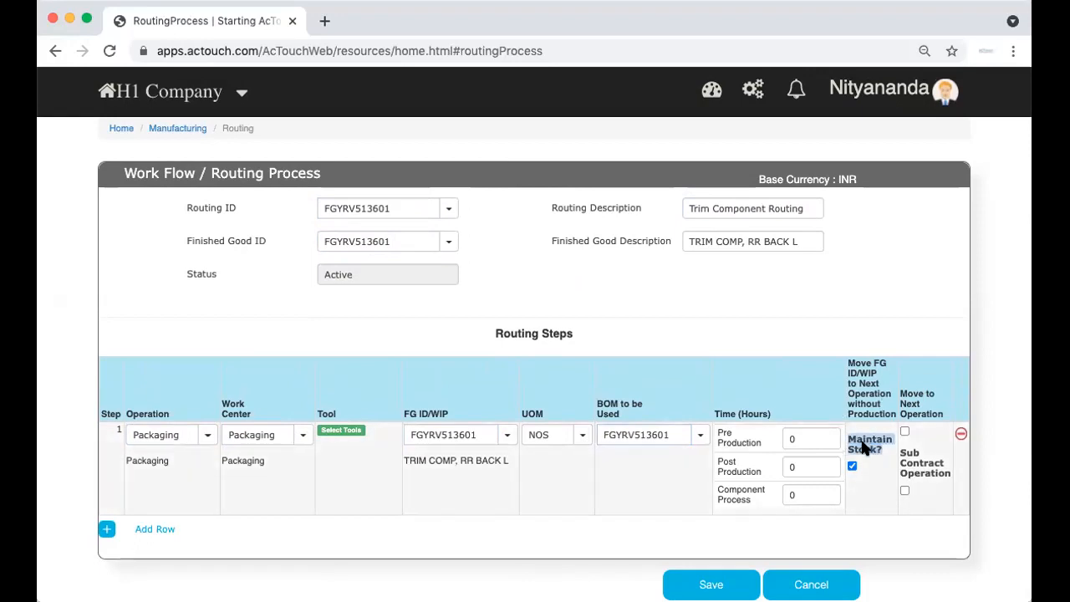
{"action": "left_click", "coordinate": [866, 449]}
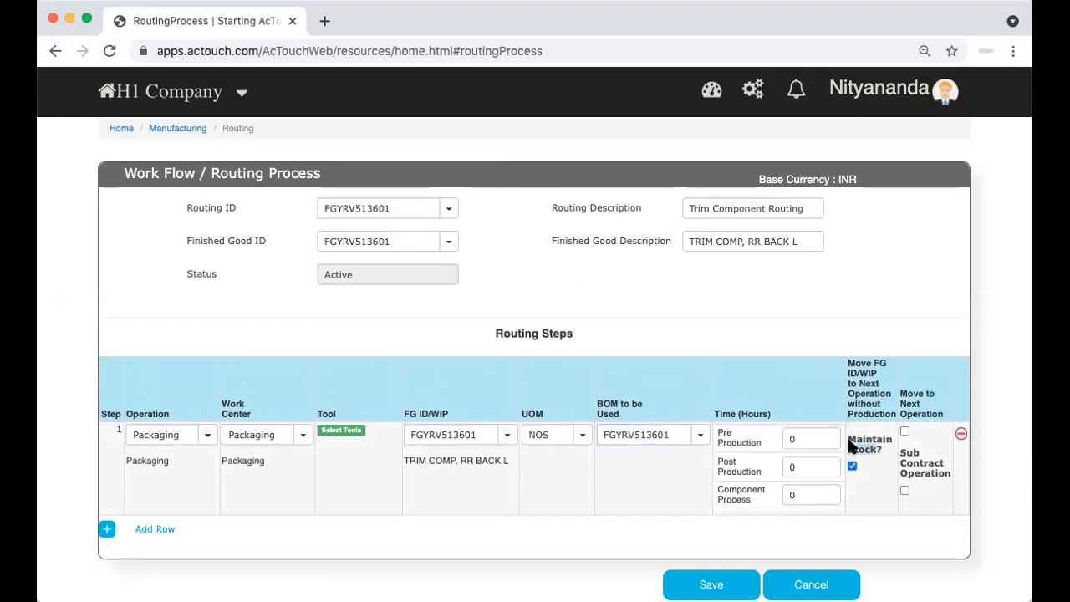
{"action": "double_click", "coordinate": [870, 440]}
{"action": "left_click", "coordinate": [905, 454]}
{"action": "double_click", "coordinate": [908, 460]}
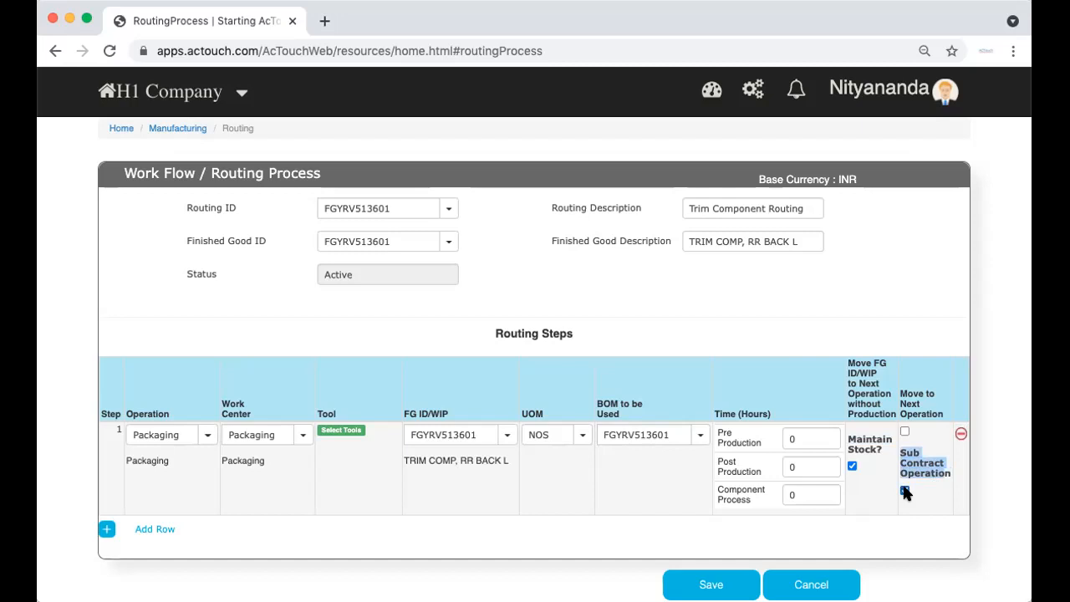
{"action": "left_click", "coordinate": [913, 470]}
{"action": "left_click_drag", "start_coordinate": [906, 453], "coordinate": [932, 473]}
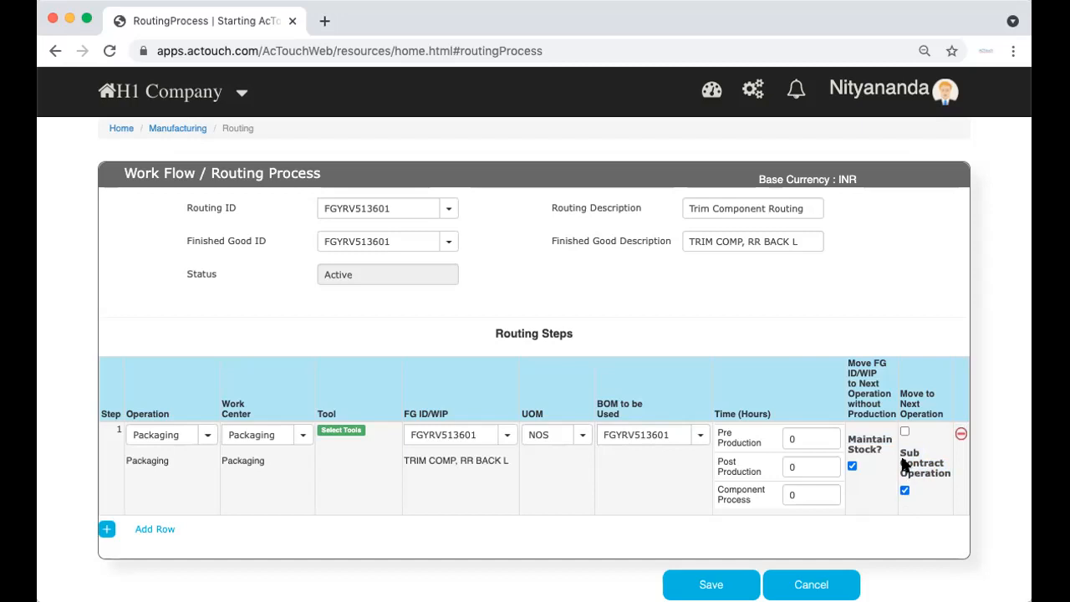
{"action": "double_click", "coordinate": [909, 464]}
{"action": "left_click_drag", "start_coordinate": [899, 449], "coordinate": [947, 475]}
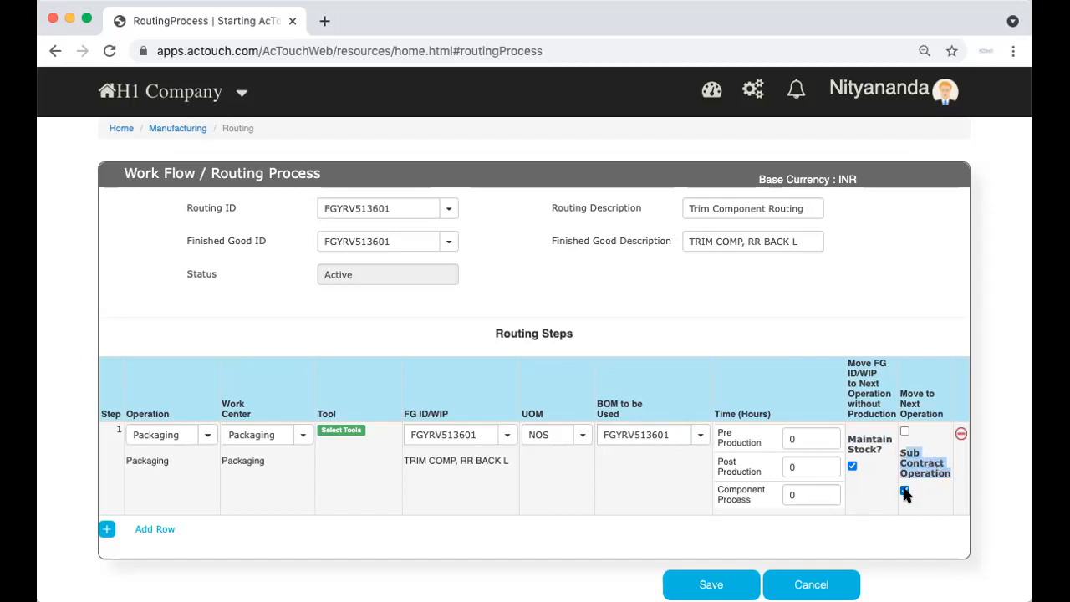
Save the routing process and dismiss the confirmation
{"action": "left_click", "coordinate": [867, 473]}
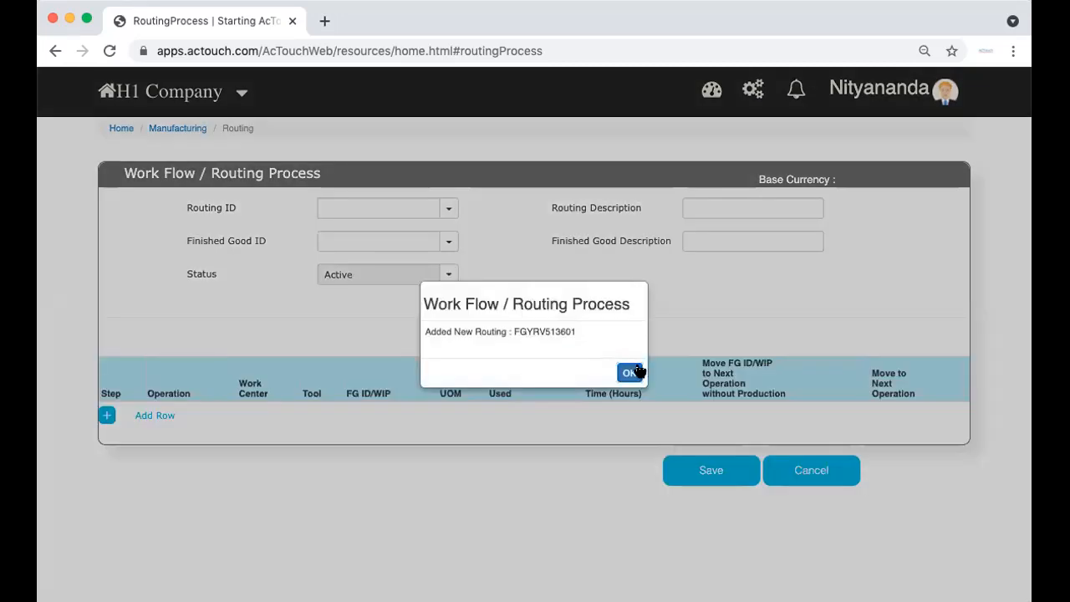
{"action": "left_click", "coordinate": [629, 372]}
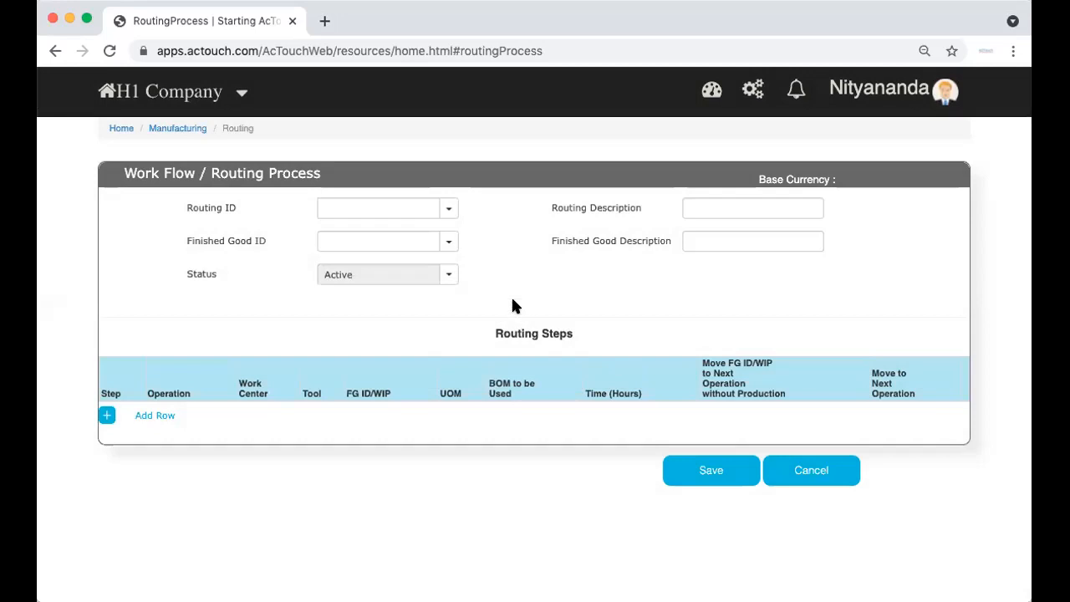
Return to the home dashboard and open the list of work orders in the Manufacturing module
{"action": "left_click", "coordinate": [120, 128]}
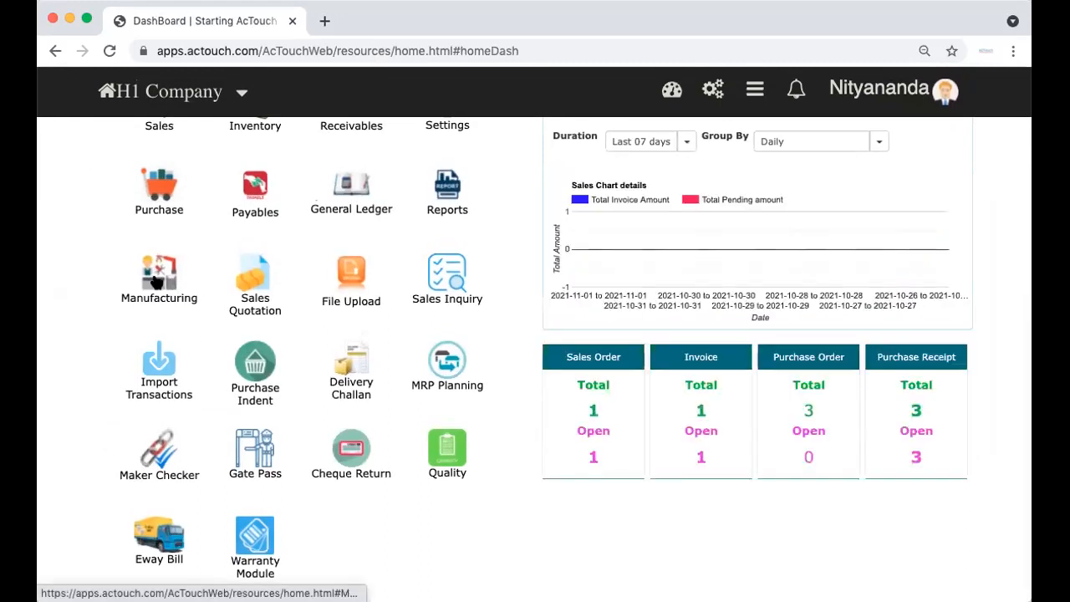
{"action": "left_click", "coordinate": [165, 272]}
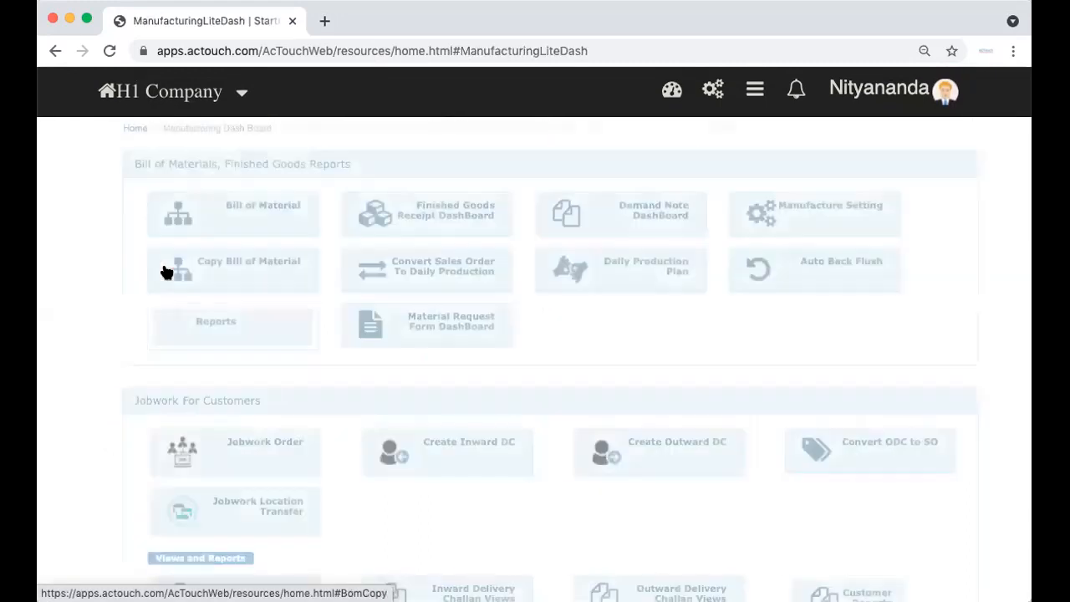
{"action": "scroll", "coordinate": [526, 347], "scroll_direction": "down", "scroll_amount": 3}
{"action": "scroll", "coordinate": [524, 345], "scroll_direction": "down", "scroll_amount": 5}
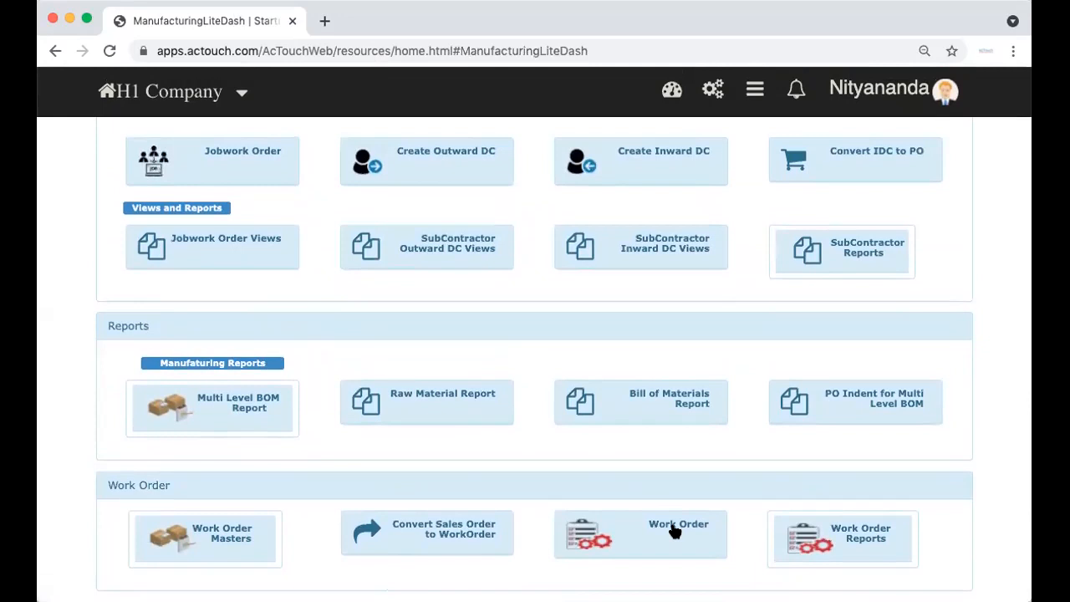
{"action": "left_click", "coordinate": [676, 531]}
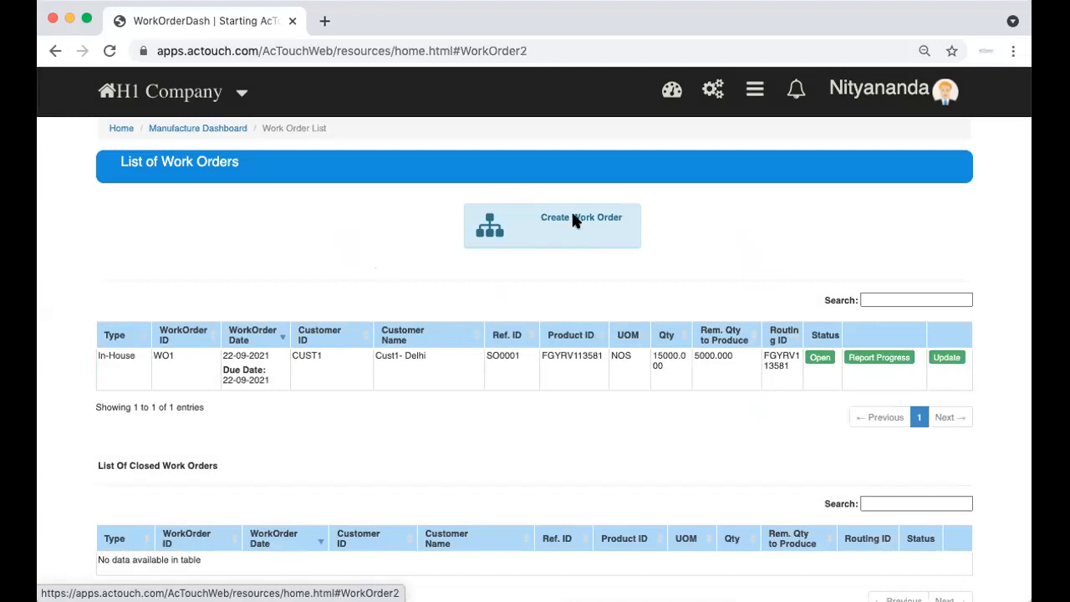
Start a new In-House work order for product FGYRV513601 and set its quantity to 100
{"action": "left_click", "coordinate": [573, 219]}
{"action": "left_click", "coordinate": [571, 198]}
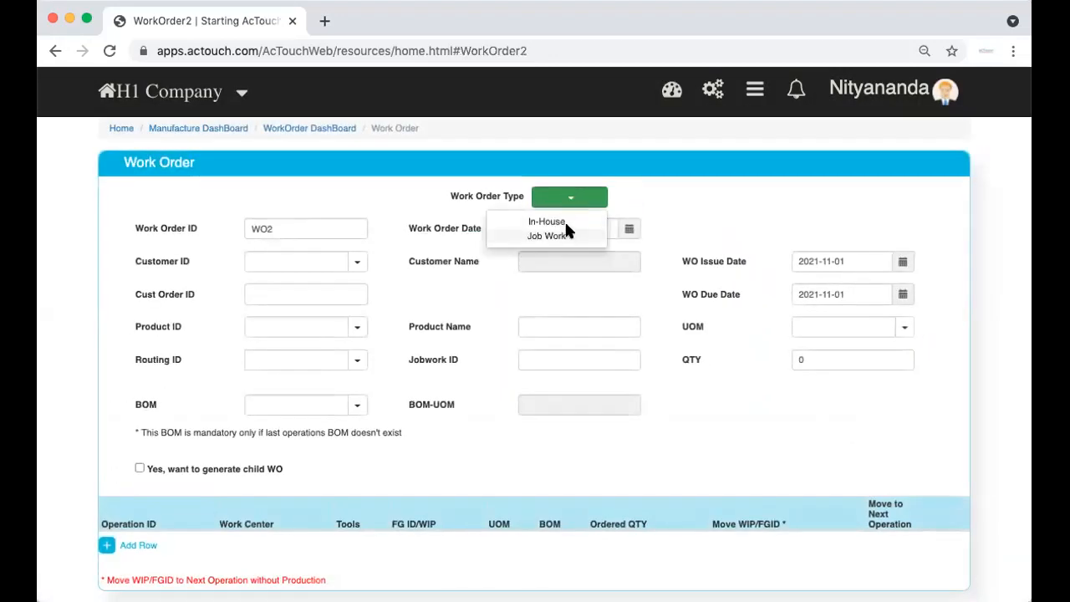
{"action": "left_click", "coordinate": [561, 221]}
{"action": "left_click", "coordinate": [313, 259]}
{"action": "left_click", "coordinate": [291, 332]}
{"action": "type", "text": "FGYRV513601"}
{"action": "left_click", "coordinate": [311, 347]}
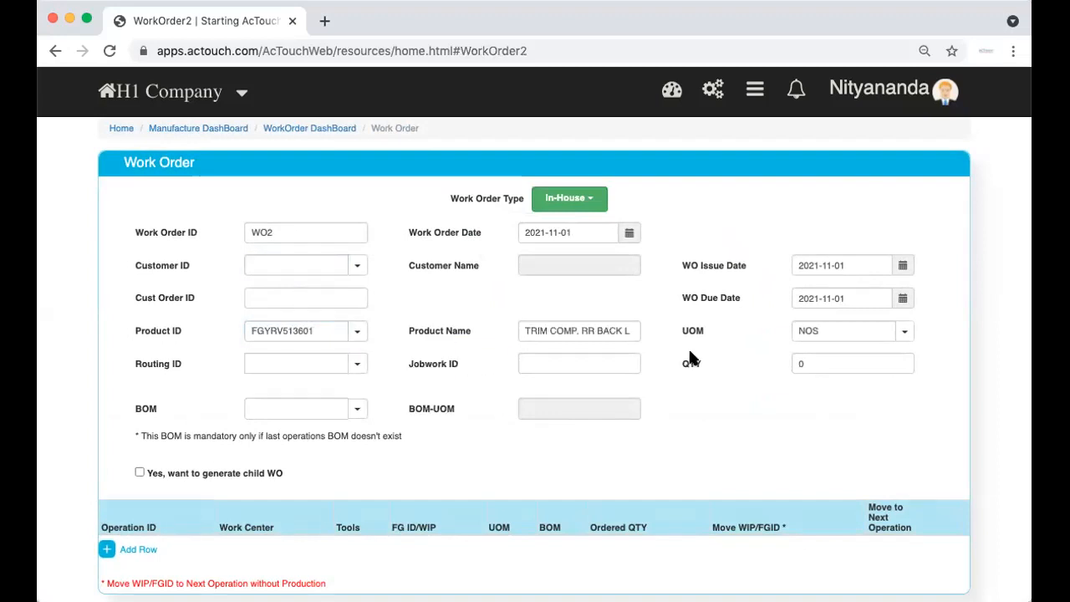
{"action": "left_click", "coordinate": [811, 358]}
{"action": "left_click", "coordinate": [774, 407]}
{"action": "scroll", "coordinate": [361, 364], "scroll_direction": "down", "scroll_amount": 2}
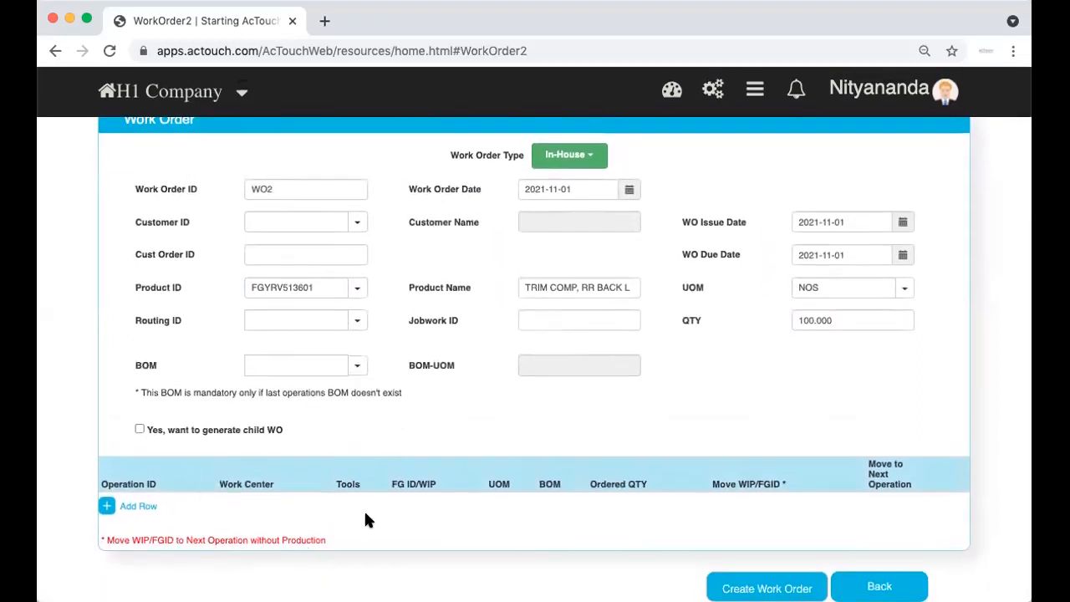
{"action": "left_click", "coordinate": [144, 508]}
{"action": "scroll", "coordinate": [202, 505], "scroll_direction": "down", "scroll_amount": 1}
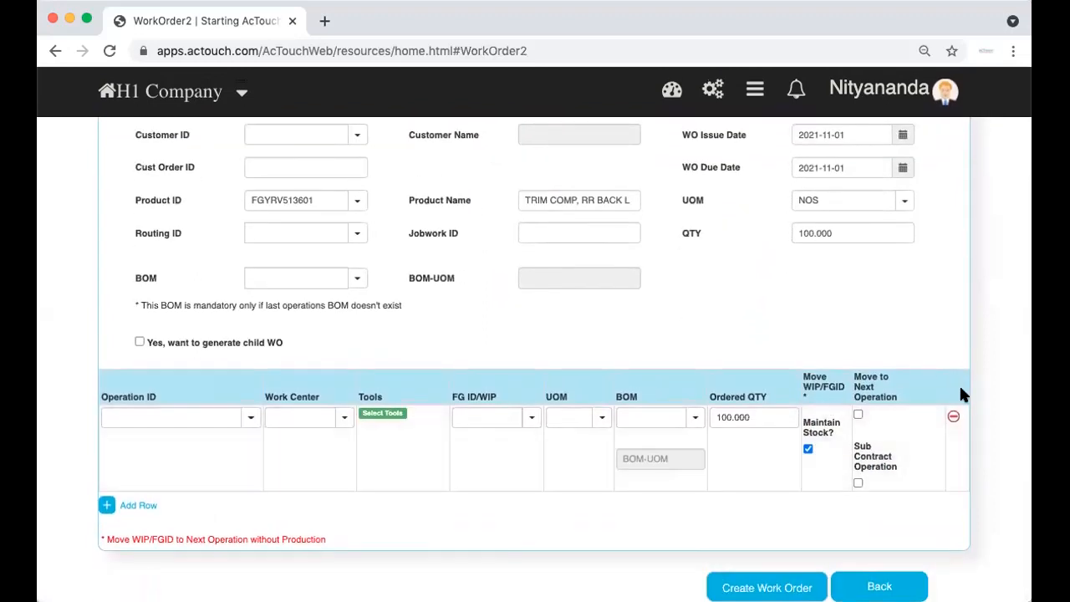
{"action": "left_click", "coordinate": [954, 417]}
Select FGYRV513601 as both the Routing ID and the BOM of the work order
{"action": "left_click", "coordinate": [355, 321]}
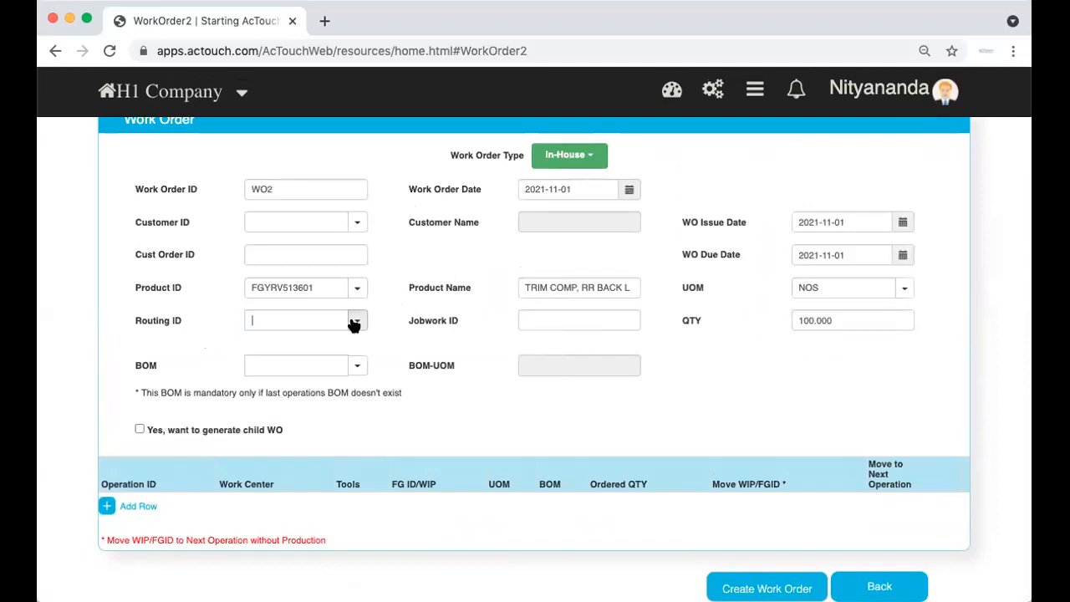
{"action": "left_click", "coordinate": [314, 343]}
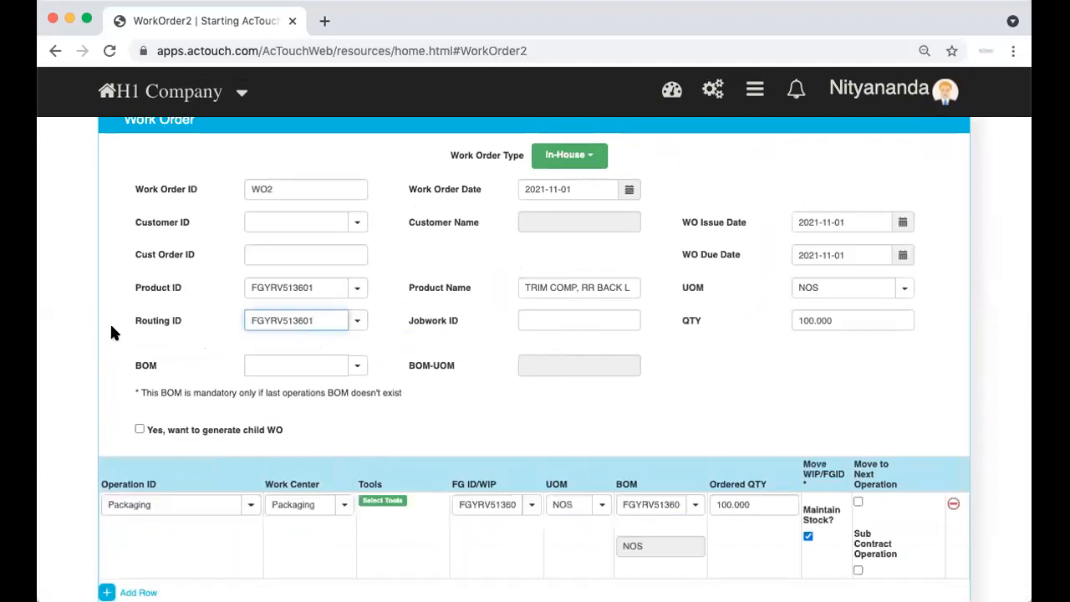
{"action": "scroll", "coordinate": [196, 319], "scroll_direction": "down", "scroll_amount": 2}
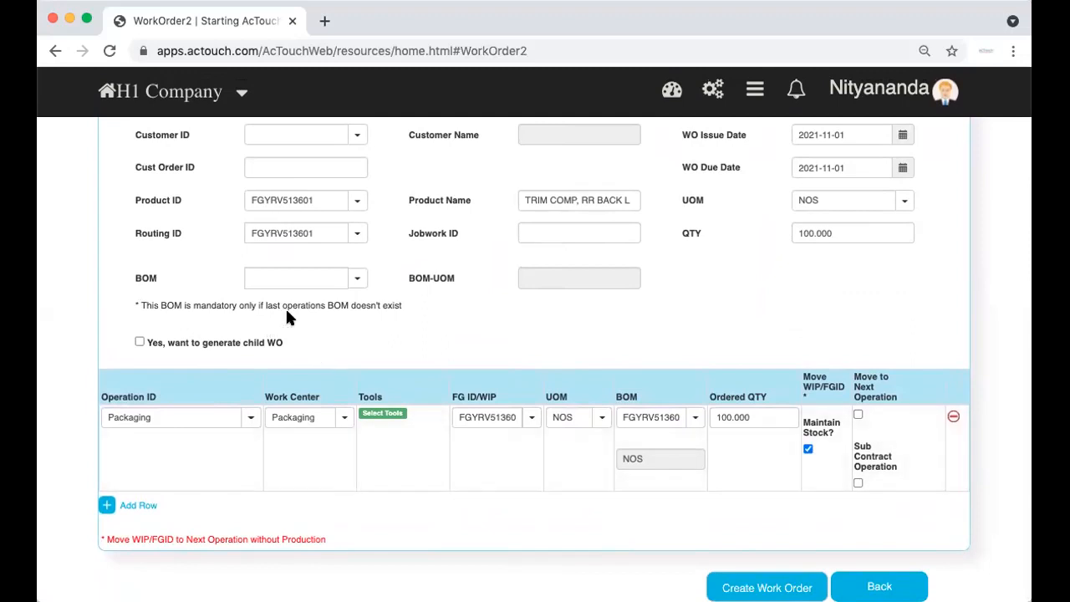
{"action": "left_click", "coordinate": [357, 278]}
{"action": "left_click", "coordinate": [325, 298]}
Check the order quantity against the Packaging row's ordered quantity, then create the work order and dismiss the confirmation
{"action": "double_click", "coordinate": [803, 235]}
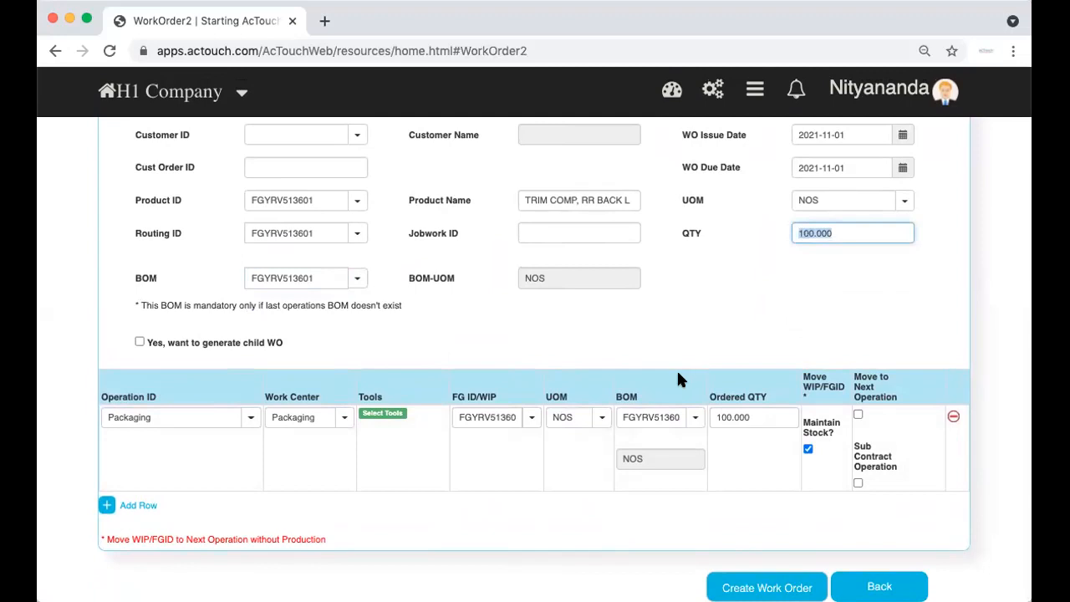
{"action": "left_click", "coordinate": [757, 418]}
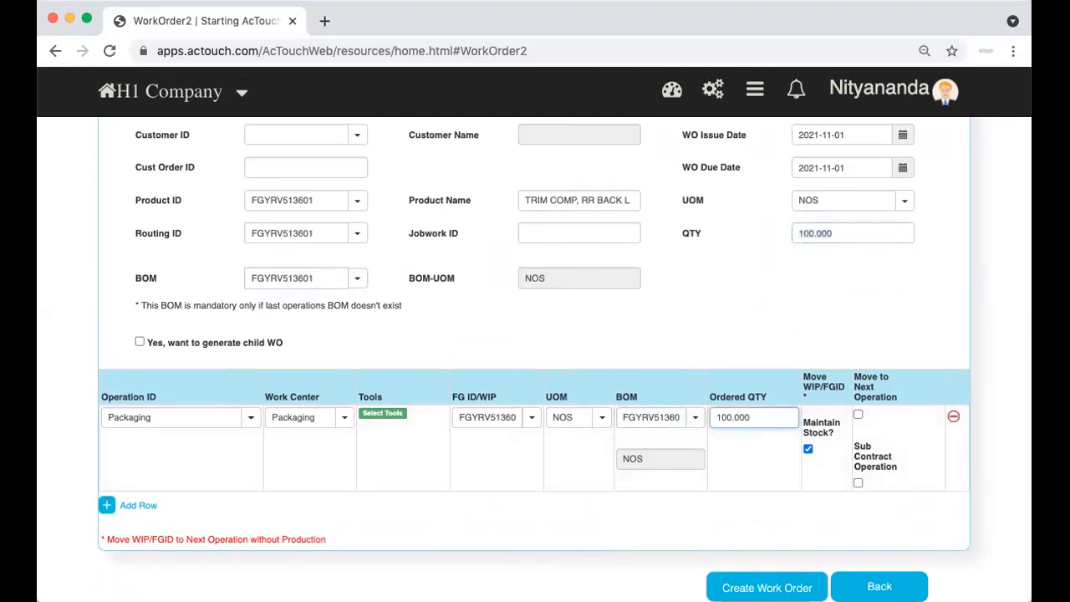
{"action": "left_click", "coordinate": [761, 587]}
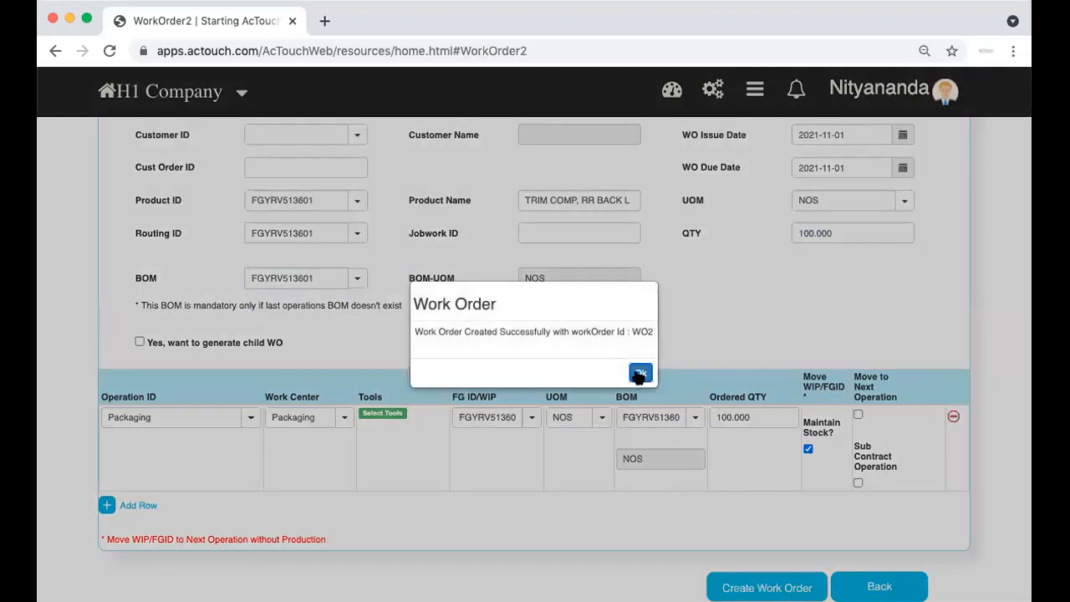
{"action": "left_click", "coordinate": [640, 374]}
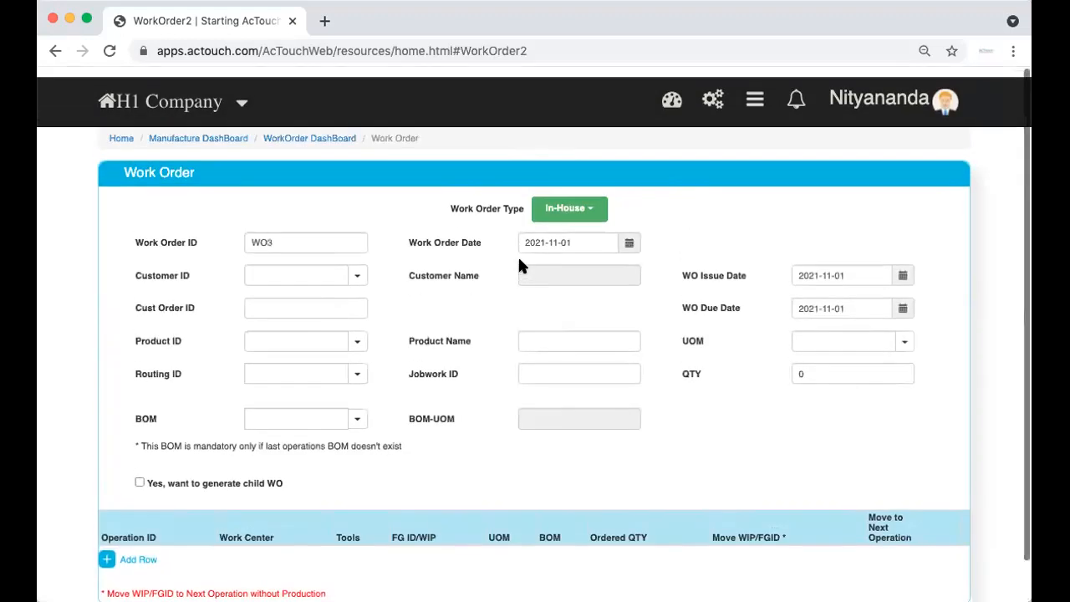
Return to the list of work orders and open progress reporting for the FGYRV513601 work order
{"action": "left_click", "coordinate": [297, 127]}
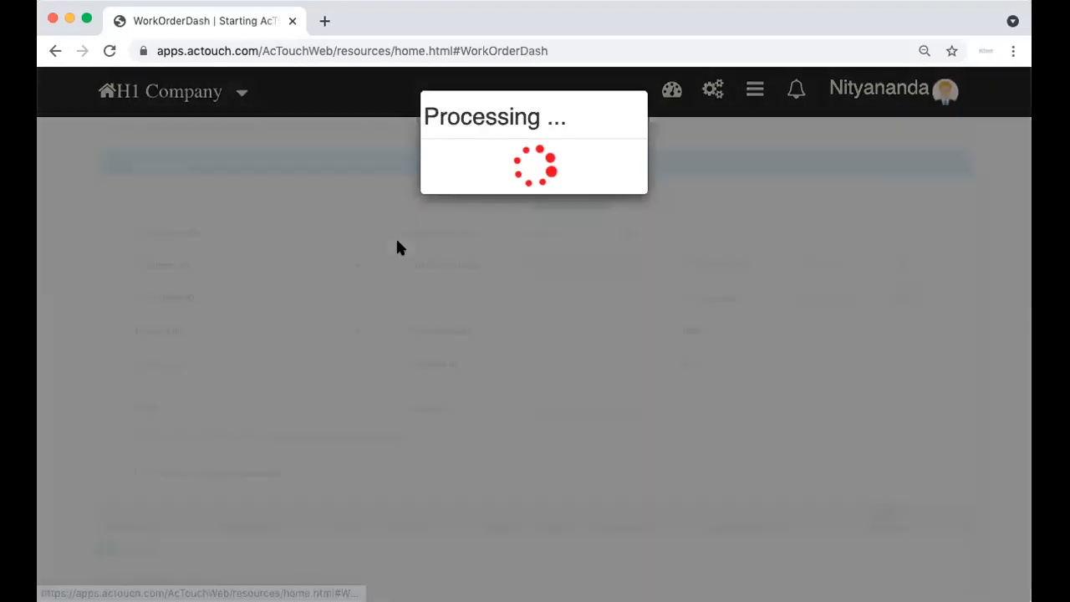
{"action": "scroll", "coordinate": [396, 247], "scroll_direction": "down", "scroll_amount": 2}
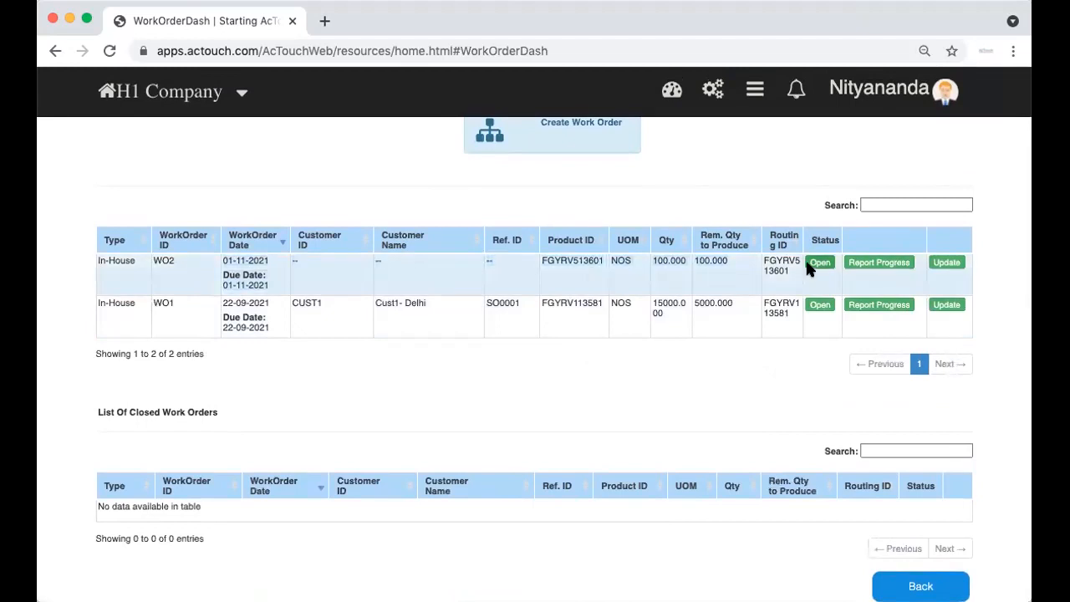
{"action": "left_click", "coordinate": [888, 265]}
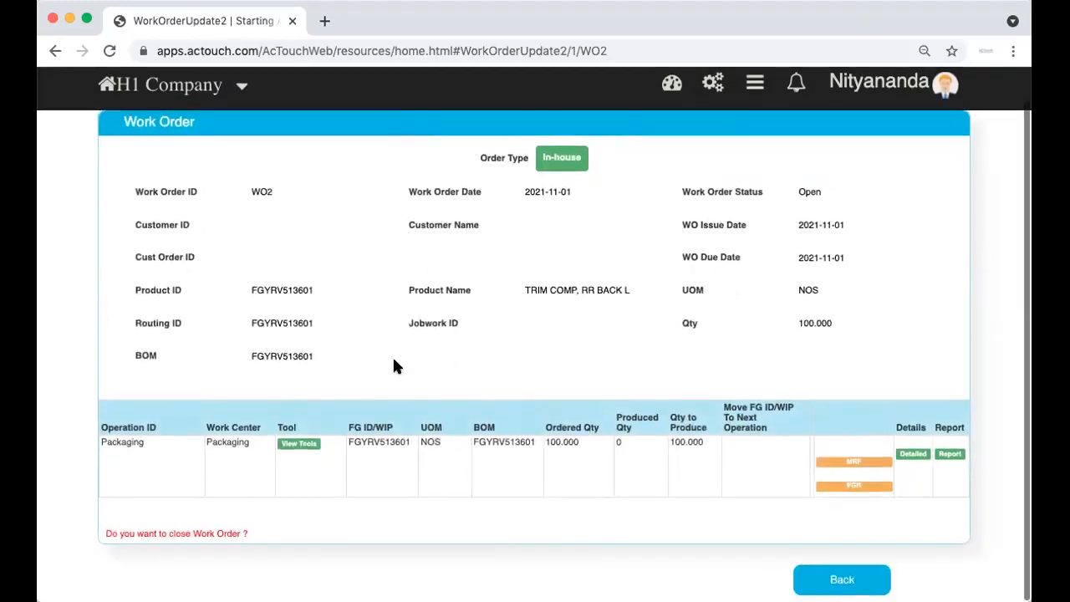
Review the Packaging operation's quantities and open a material request form (MRF) for that operation
{"action": "left_click_drag", "start_coordinate": [107, 450], "coordinate": [683, 466]}
{"action": "left_click", "coordinate": [684, 467]}
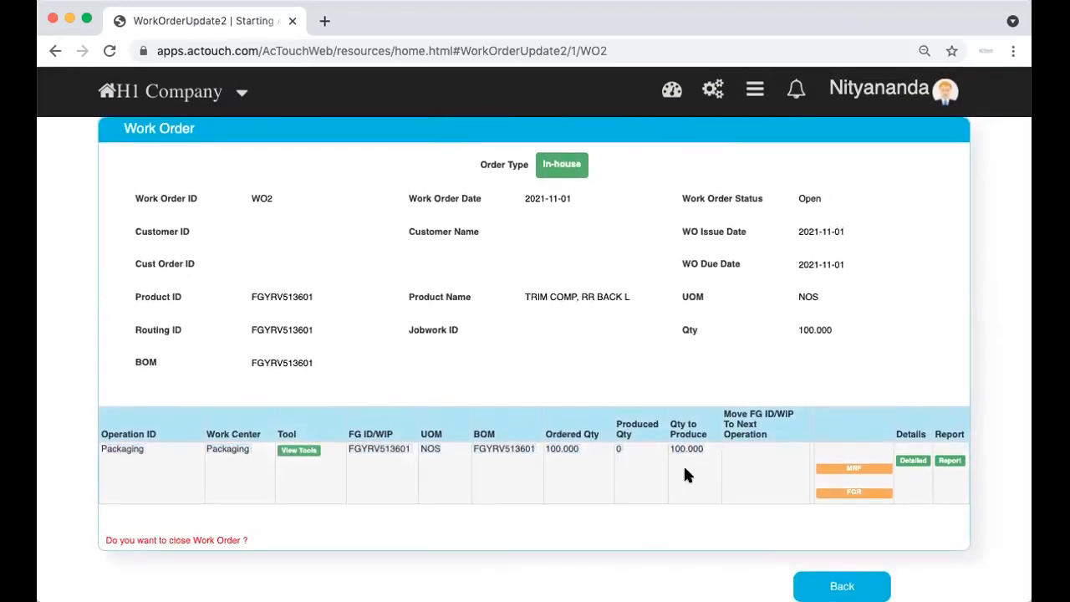
{"action": "left_click", "coordinate": [851, 469]}
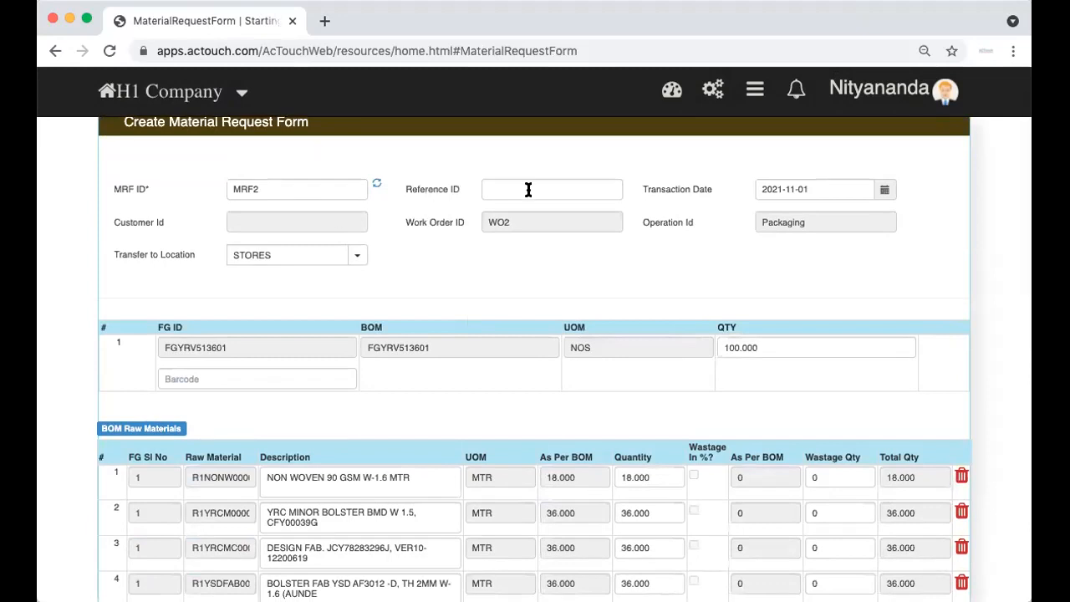
Enter MFG/21 as the material request's Reference ID and review the finished good row and the BOM raw material quantities
{"action": "left_click", "coordinate": [528, 190]}
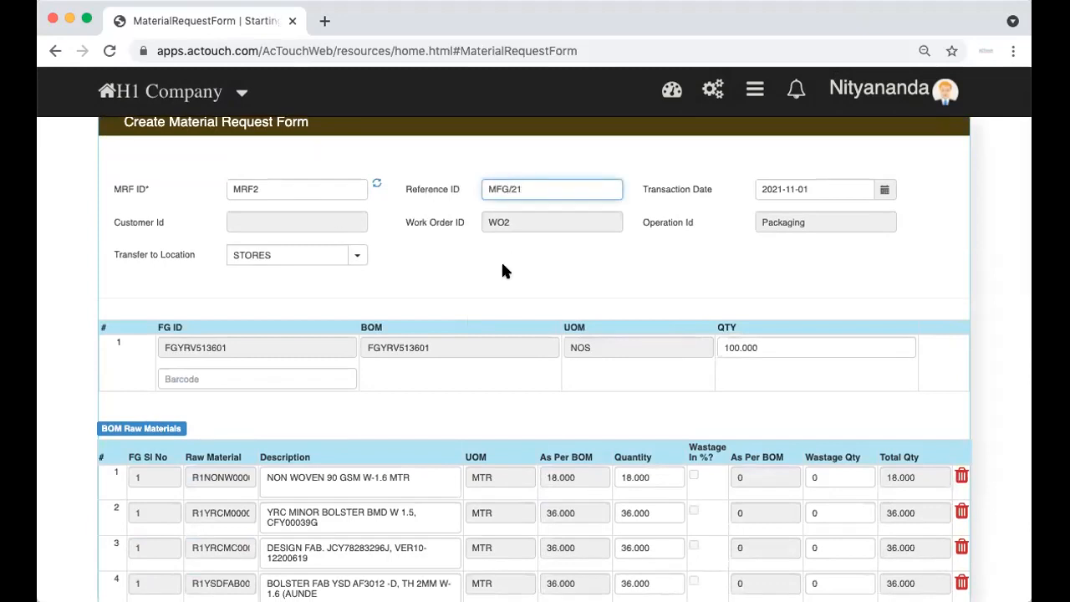
{"action": "double_click", "coordinate": [734, 348]}
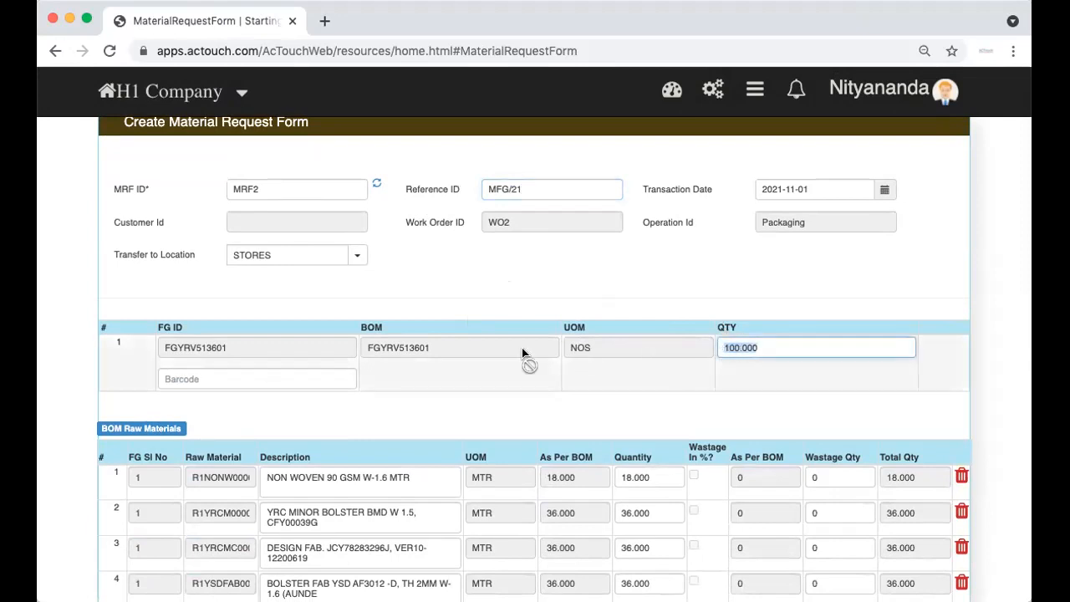
{"action": "left_click_drag", "start_coordinate": [370, 349], "coordinate": [488, 358]}
{"action": "left_click", "coordinate": [497, 399]}
{"action": "scroll", "coordinate": [496, 398], "scroll_direction": "down", "scroll_amount": 5}
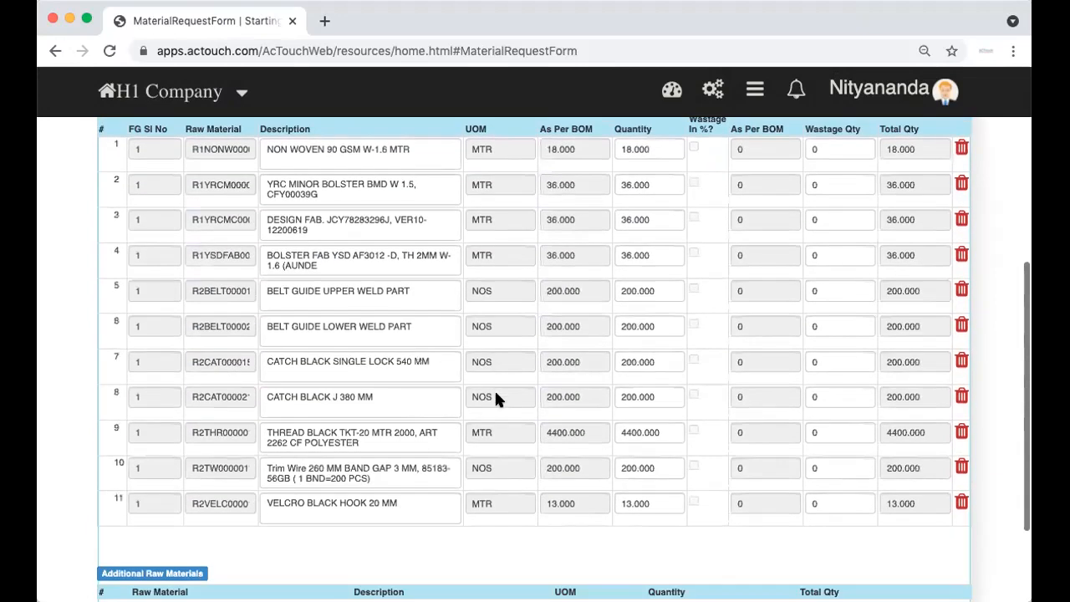
{"action": "scroll", "coordinate": [494, 400], "scroll_direction": "down", "scroll_amount": 3}
{"action": "scroll", "coordinate": [615, 259], "scroll_direction": "up", "scroll_amount": 4}
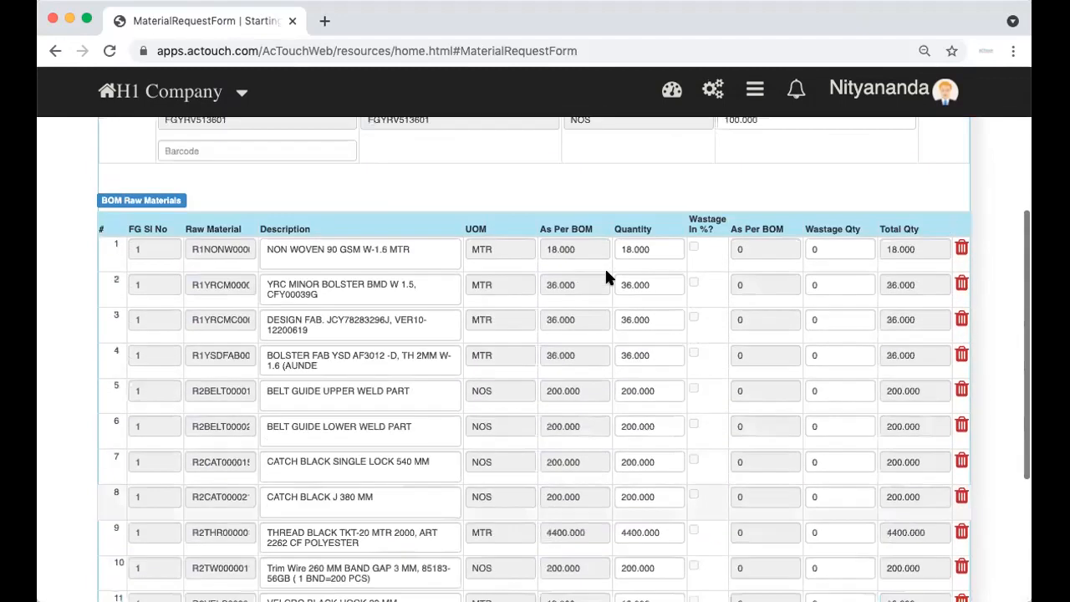
{"action": "scroll", "coordinate": [607, 274], "scroll_direction": "up", "scroll_amount": 3}
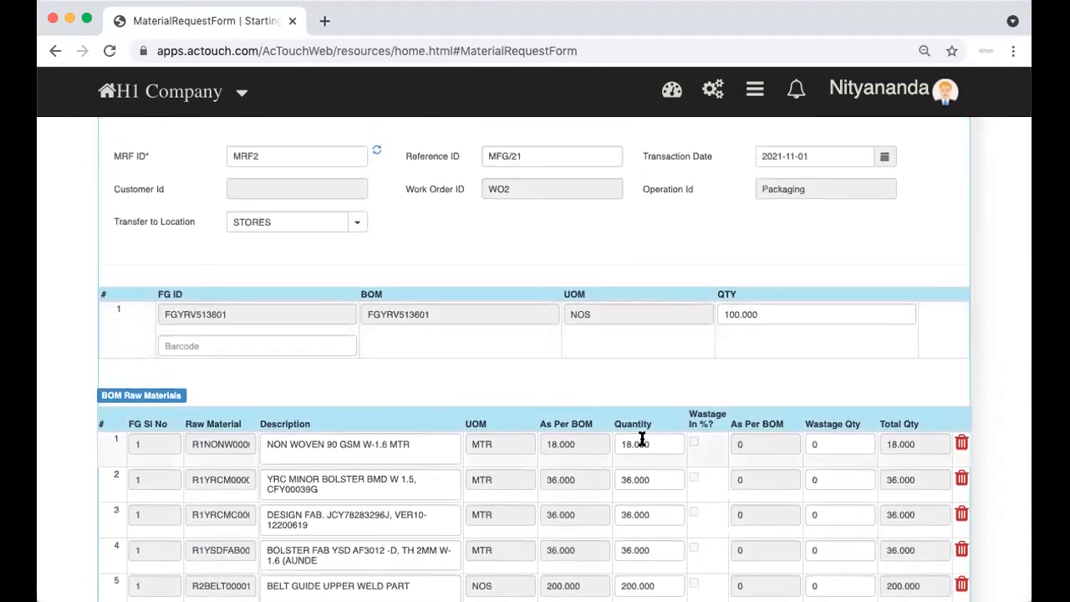
Check the finished good quantity against the raw materials, then save the material request form and dismiss the confirmation
{"action": "left_click", "coordinate": [726, 315]}
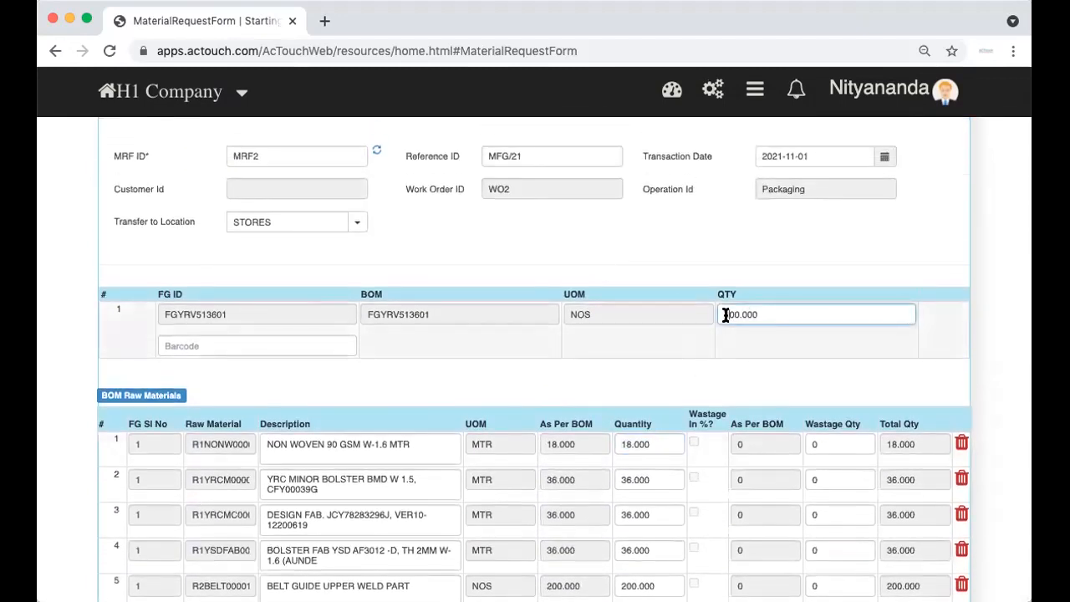
{"action": "scroll", "coordinate": [626, 444], "scroll_direction": "down", "scroll_amount": 4}
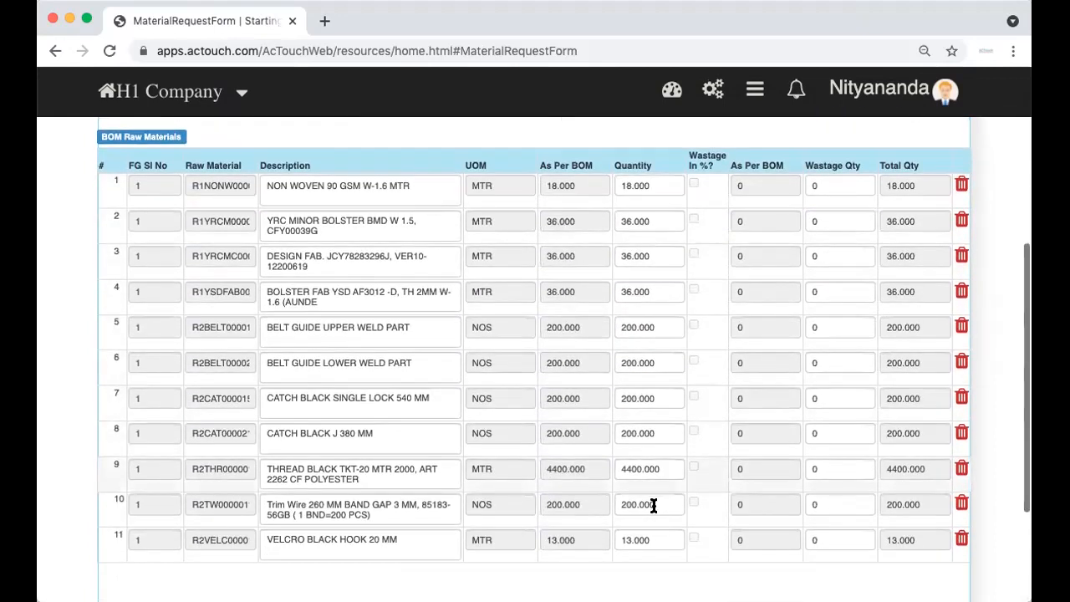
{"action": "scroll", "coordinate": [654, 505], "scroll_direction": "down", "scroll_amount": 3}
{"action": "left_click", "coordinate": [648, 561]}
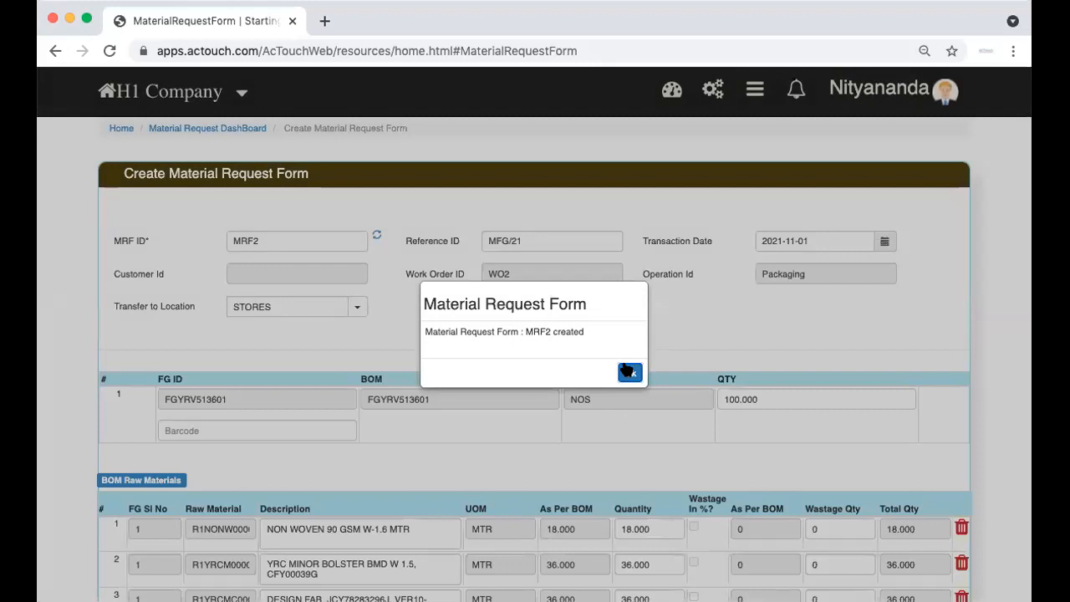
{"action": "left_click", "coordinate": [629, 371]}
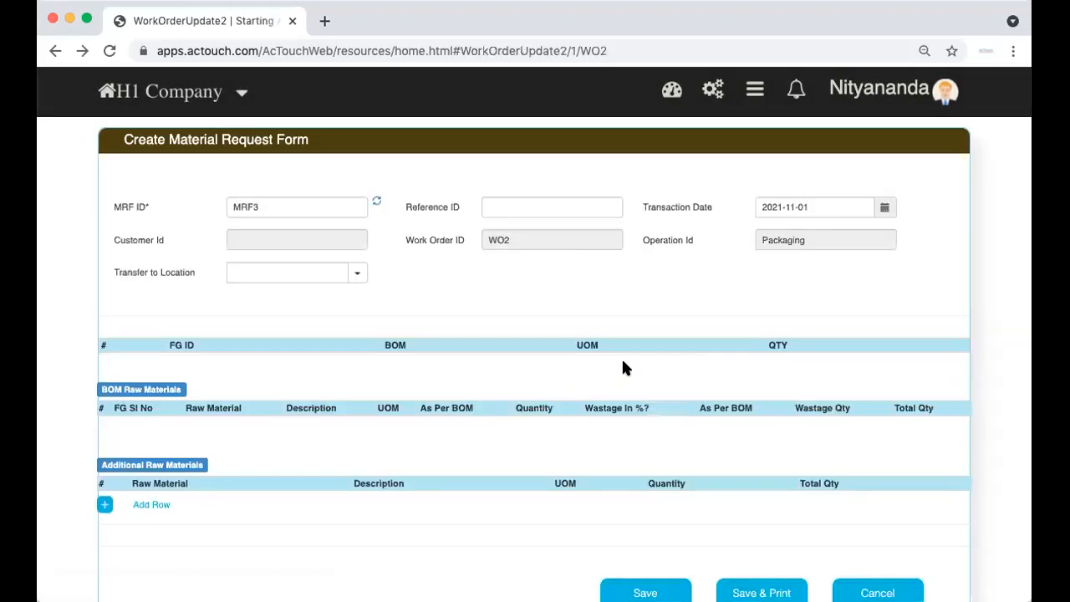
View the Packaging operation's detailed progress stages, check the MRF Request stage, and close the overview
{"action": "scroll", "coordinate": [625, 368], "scroll_direction": "down", "scroll_amount": 1}
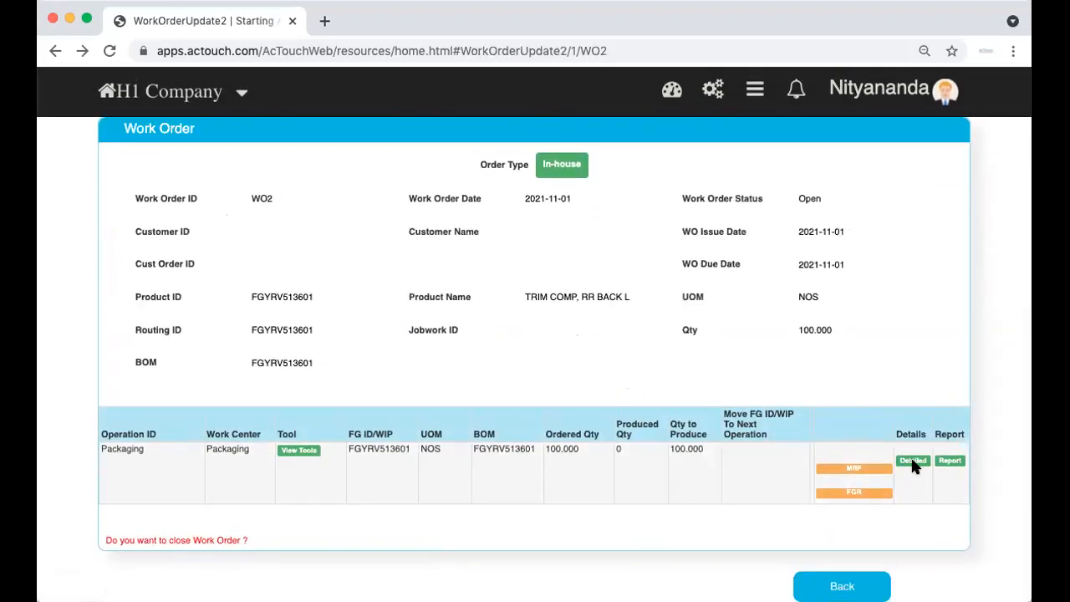
{"action": "left_click", "coordinate": [912, 460]}
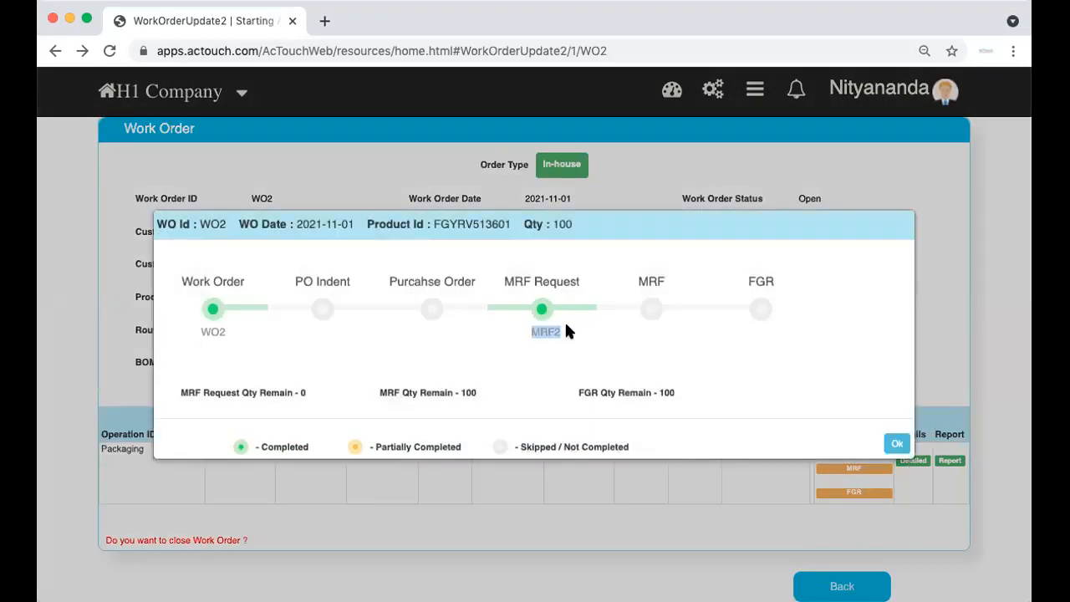
{"action": "left_click", "coordinate": [897, 444]}
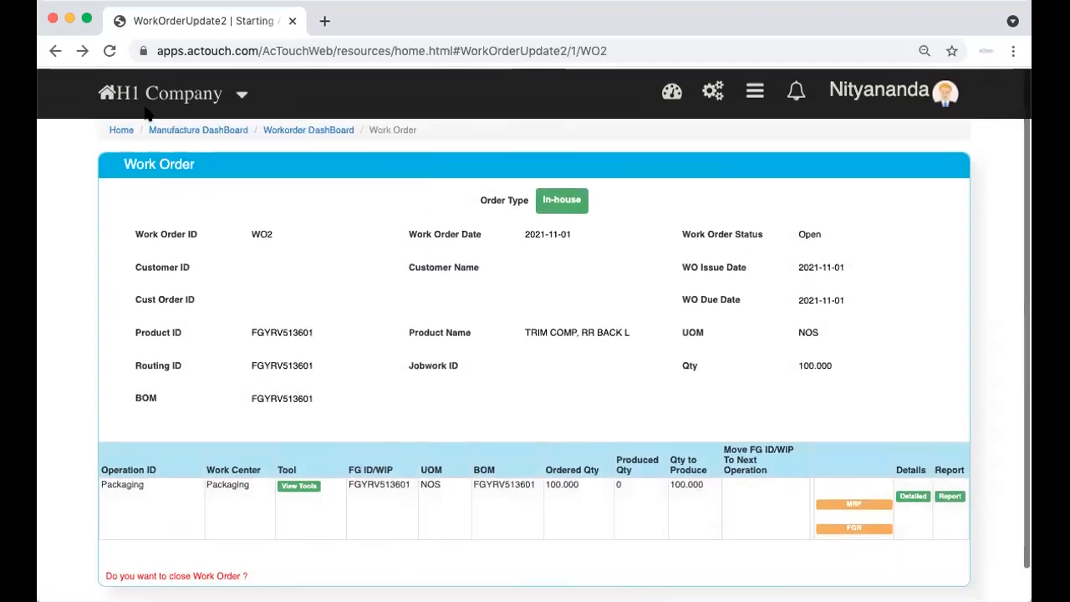
Go to the Material Request DashBoard in Inventory and check the row of the request for work order WO2
{"action": "left_click", "coordinate": [123, 130]}
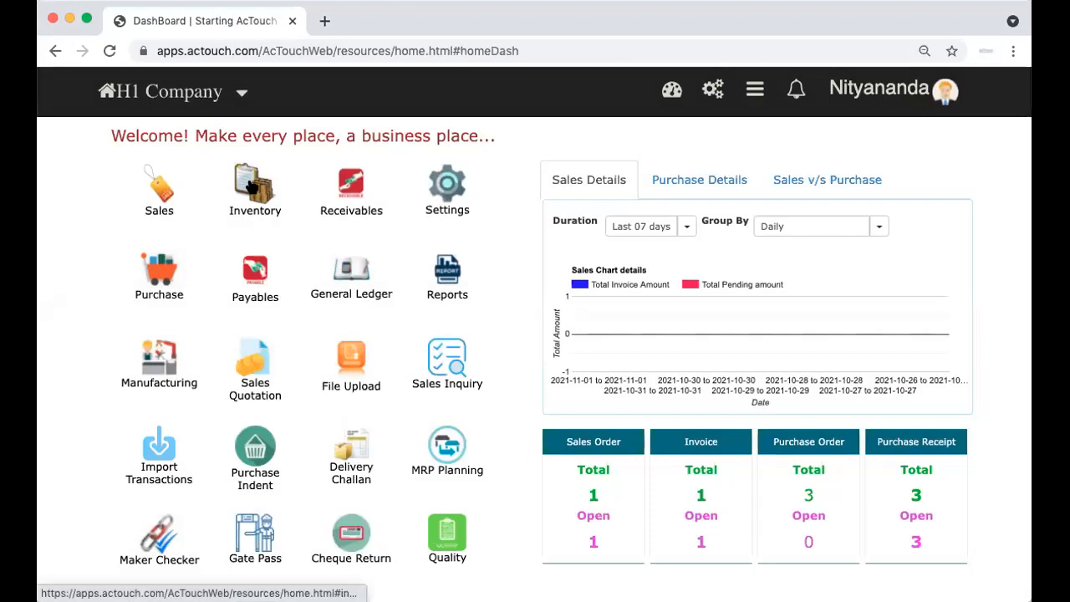
{"action": "left_click", "coordinate": [251, 185]}
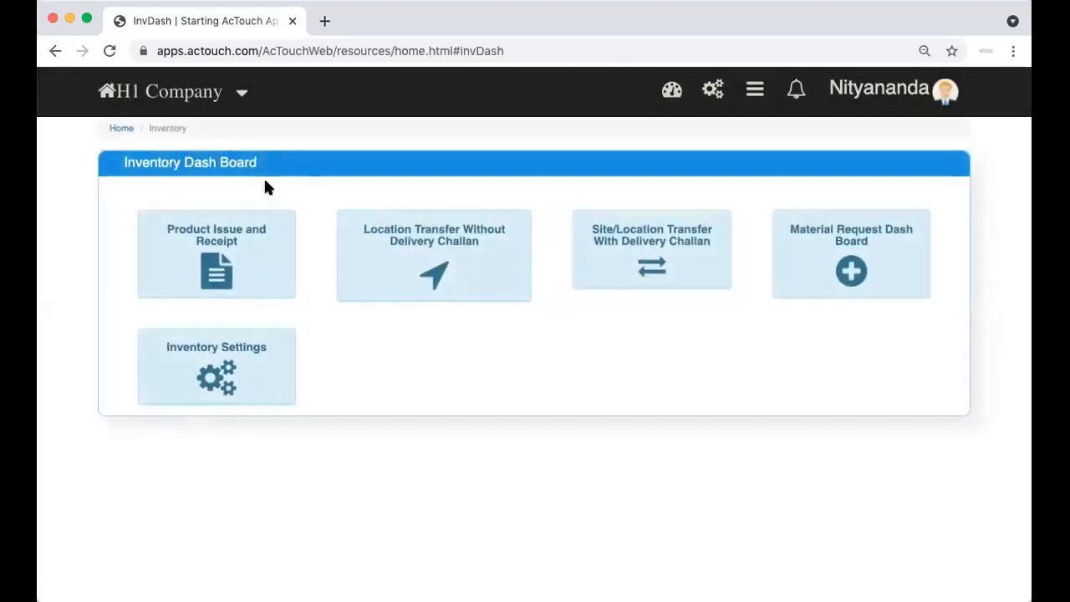
{"action": "left_click", "coordinate": [847, 237]}
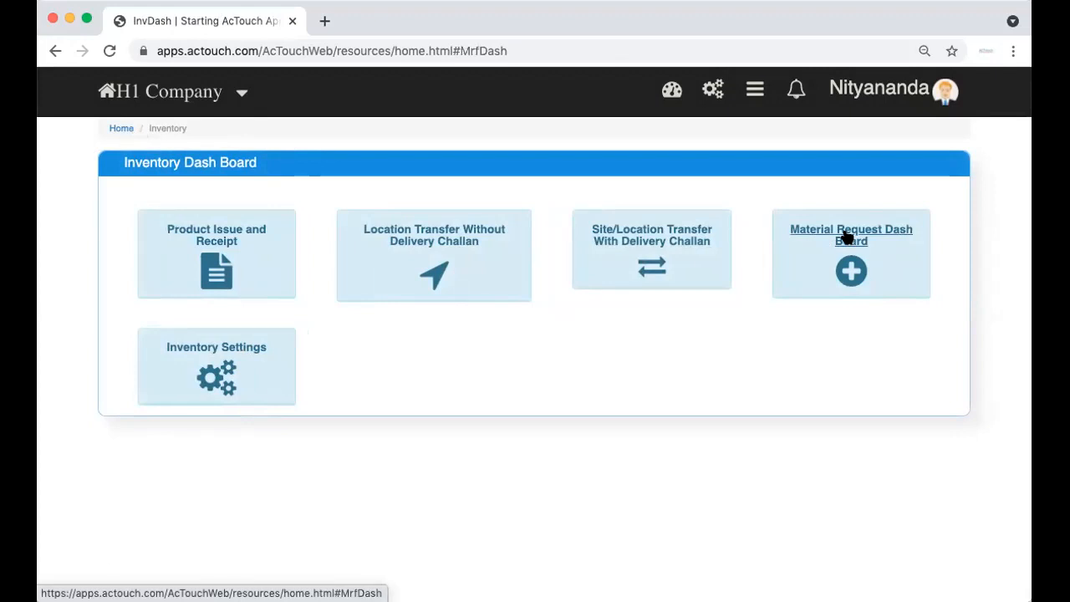
{"action": "scroll", "coordinate": [433, 301], "scroll_direction": "down", "scroll_amount": 1}
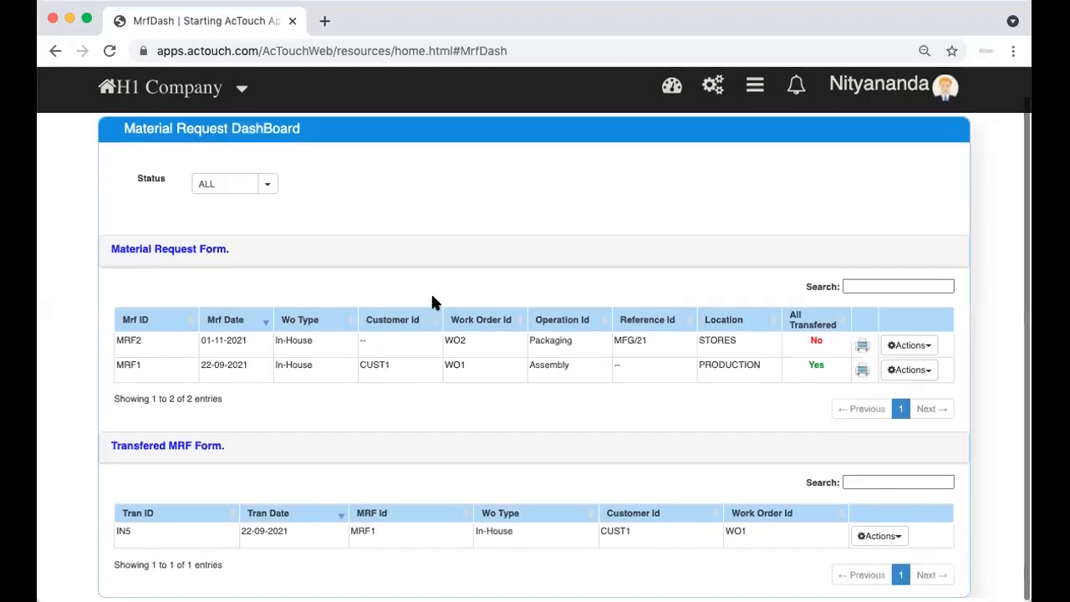
{"action": "left_click_drag", "start_coordinate": [118, 342], "coordinate": [724, 348]}
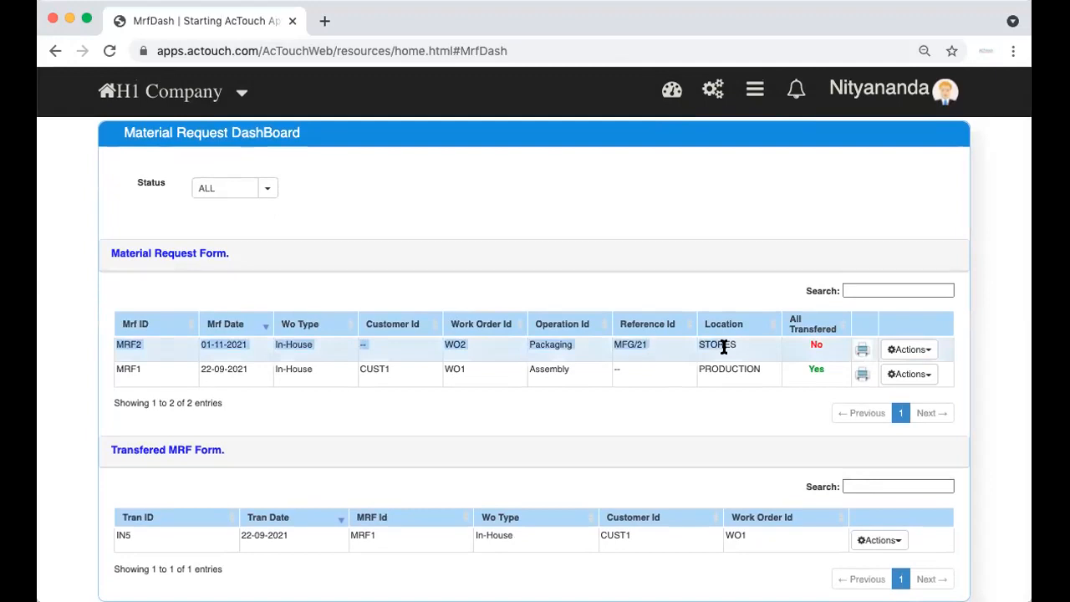
{"action": "left_click", "coordinate": [596, 339]}
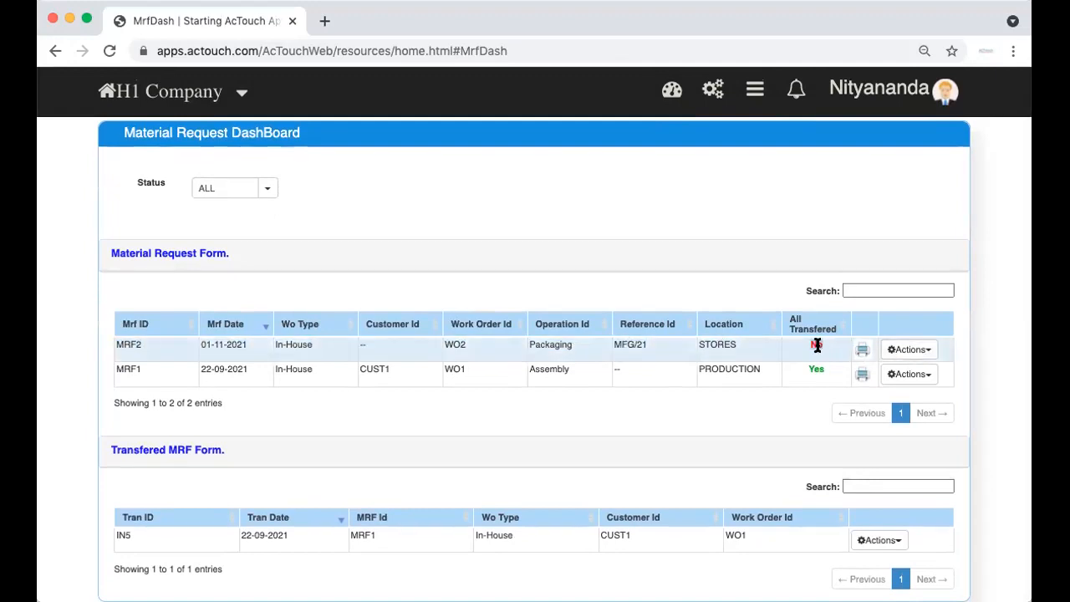
Process material request MRF2 and compare the available and requested quantities of its raw materials
{"action": "left_click", "coordinate": [926, 352]}
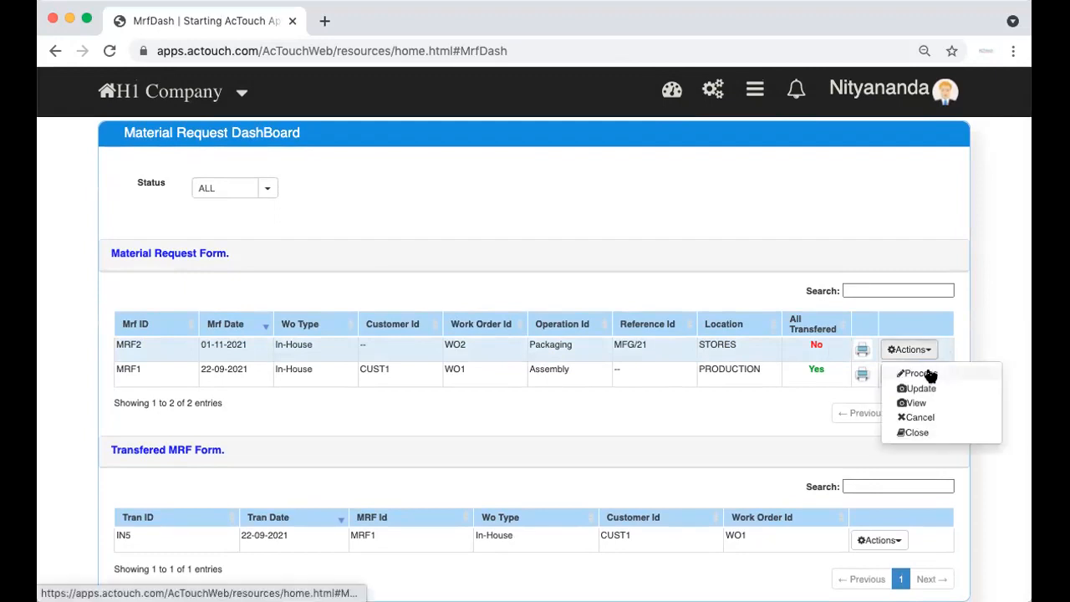
{"action": "left_click", "coordinate": [924, 373]}
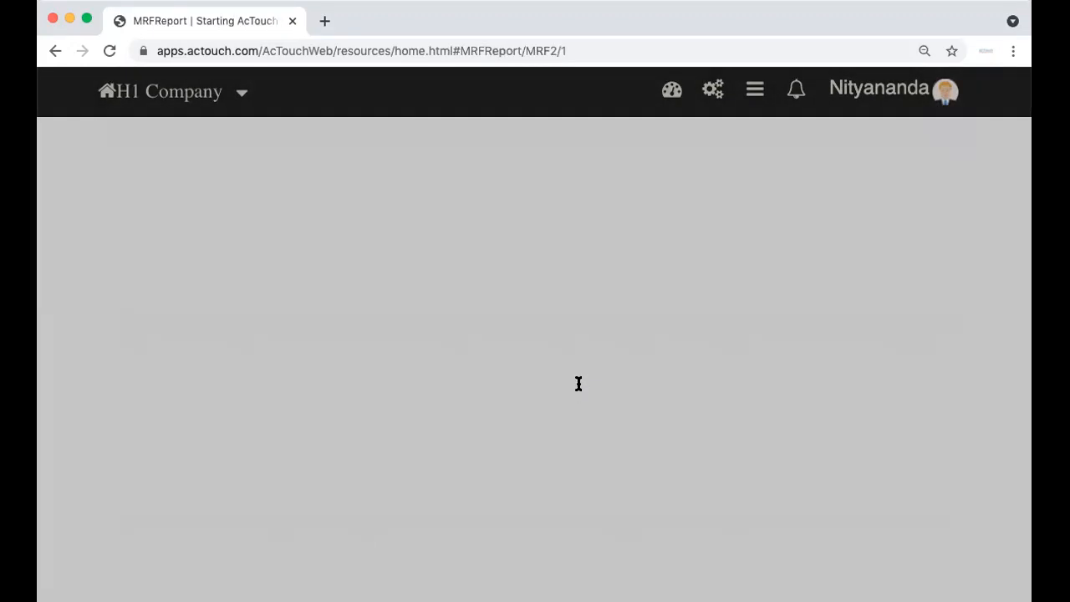
{"action": "scroll", "coordinate": [577, 386], "scroll_direction": "down", "scroll_amount": 5}
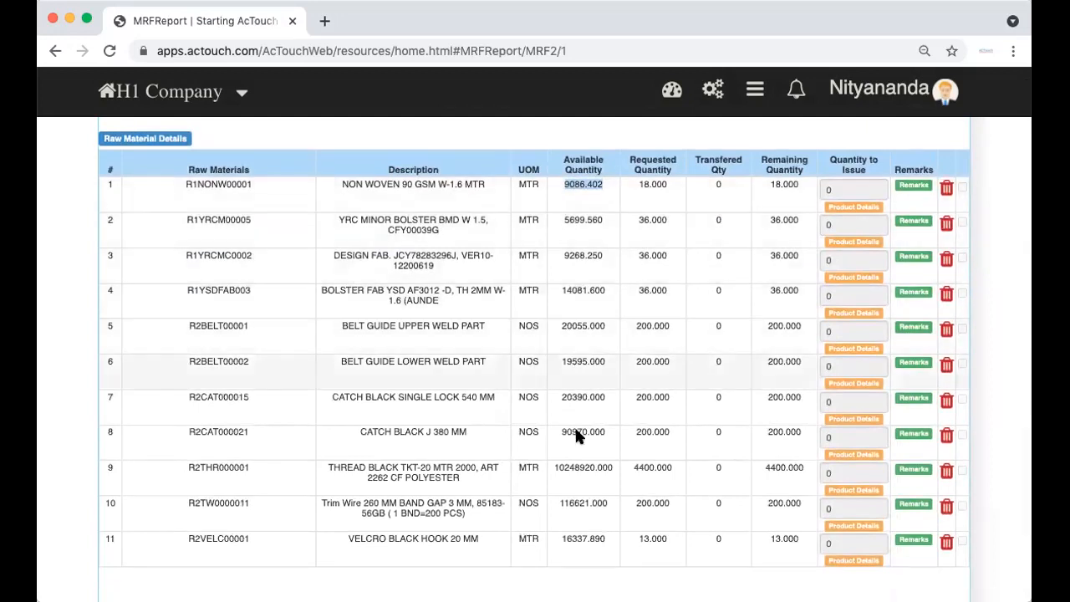
{"action": "left_click", "coordinate": [652, 183]}
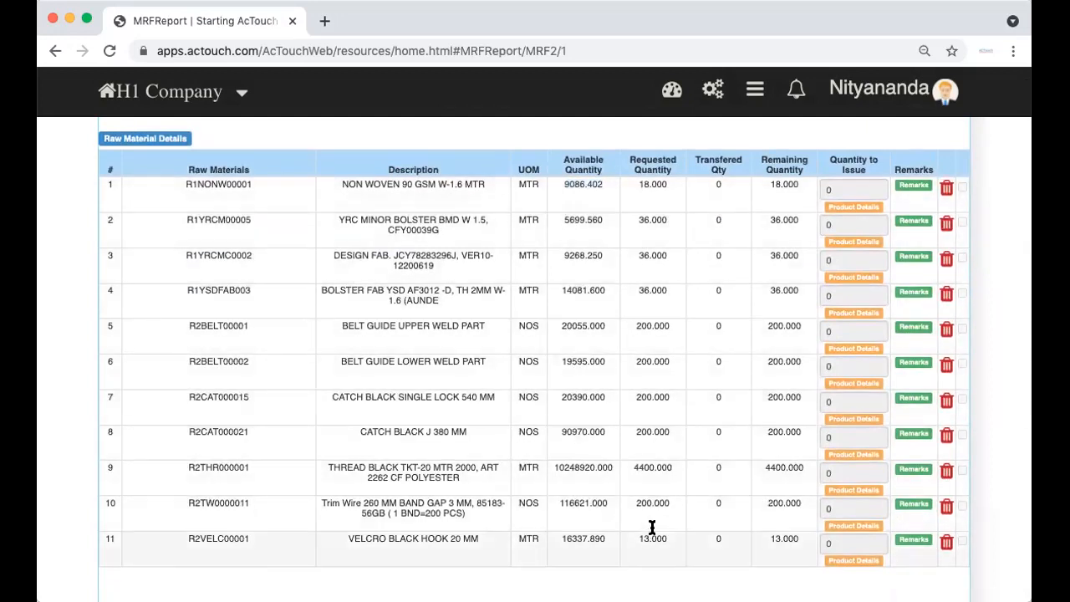
{"action": "scroll", "coordinate": [710, 394], "scroll_direction": "up", "scroll_amount": 5}
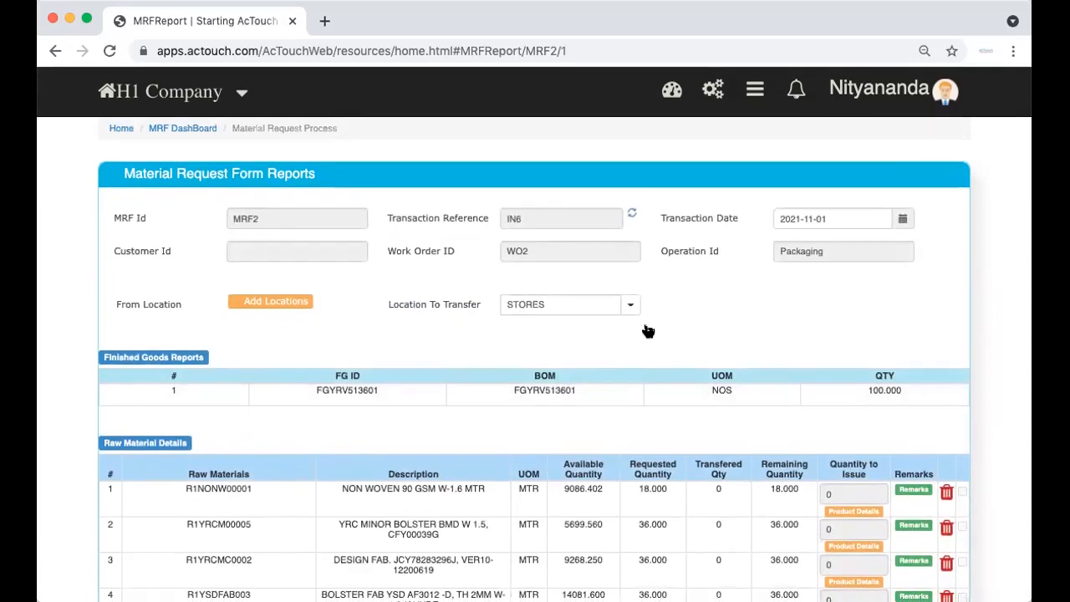
Set the Location To Transfer of the material request to PRODUCTION
{"action": "left_click", "coordinate": [630, 305]}
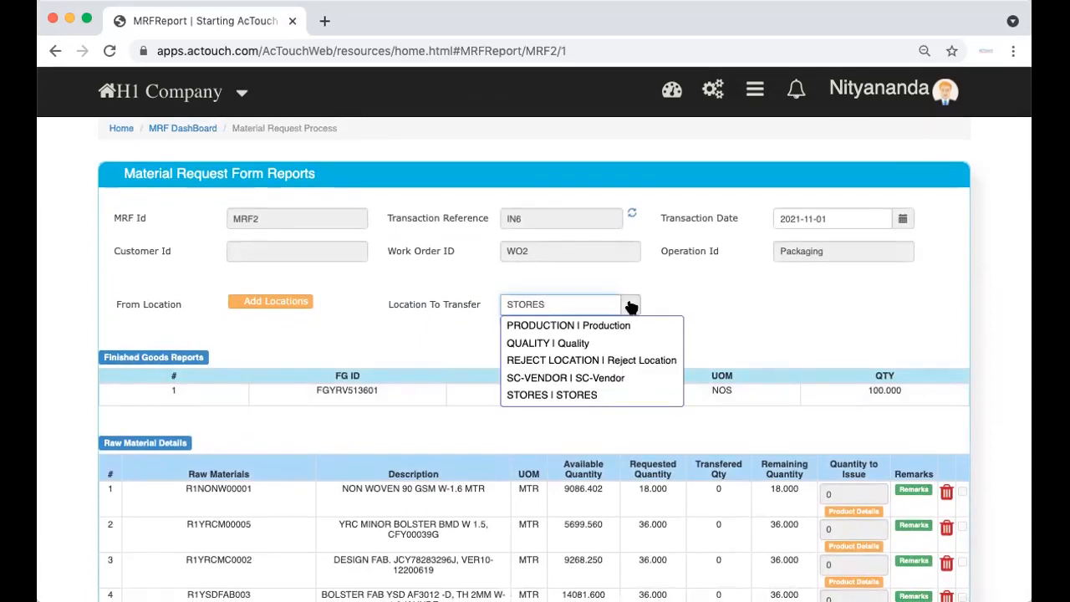
{"action": "left_click", "coordinate": [566, 328]}
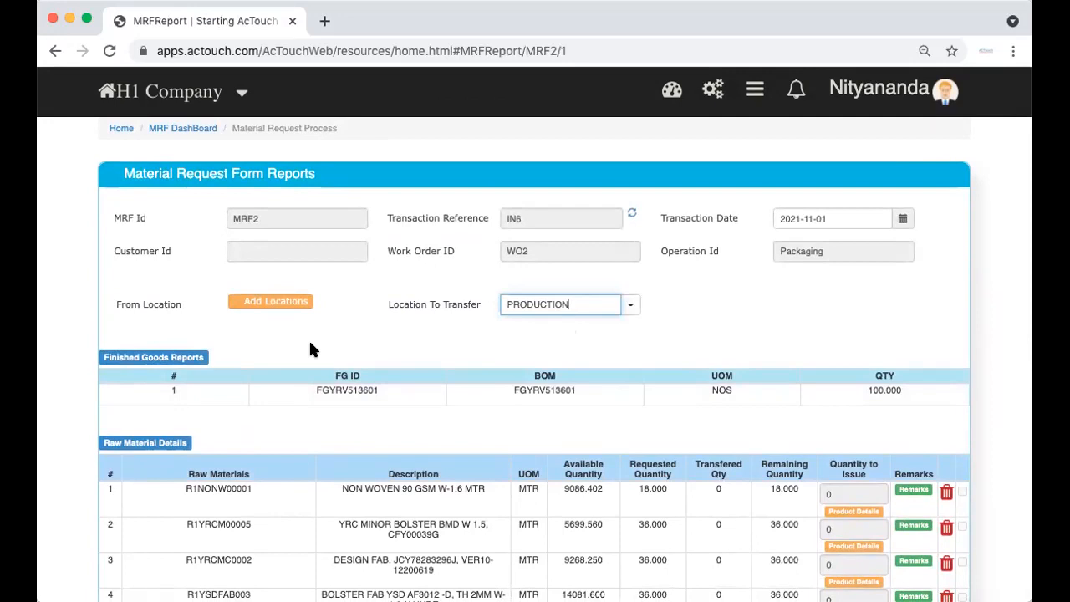
{"action": "double_click", "coordinate": [545, 302]}
{"action": "left_click", "coordinate": [557, 366]}
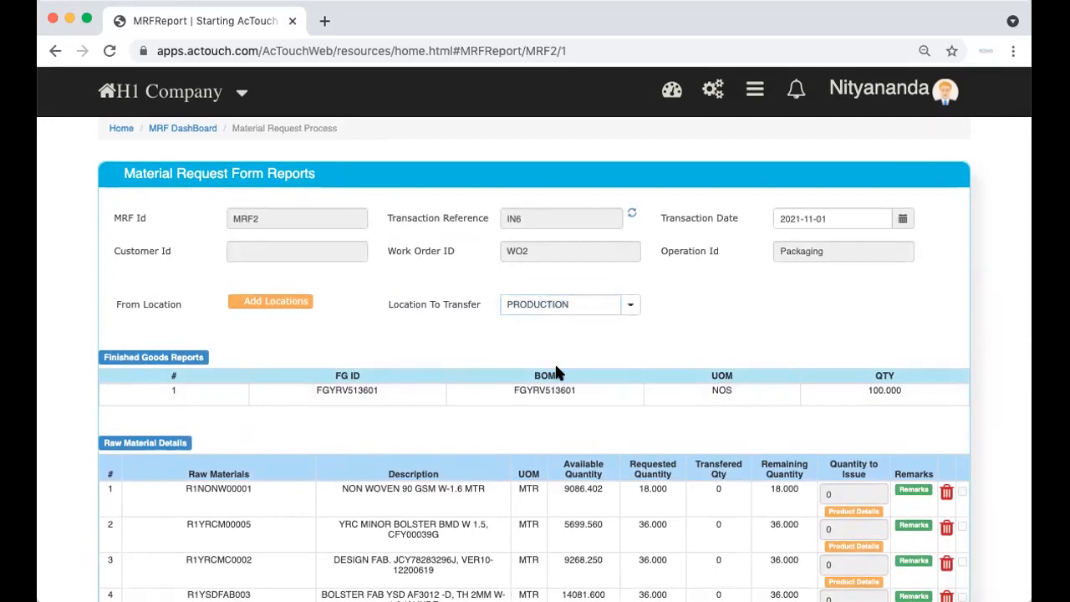
Add the From Location for picking up the raw materials and check the resulting quantities to issue
{"action": "scroll", "coordinate": [556, 366], "scroll_direction": "down", "scroll_amount": 2}
{"action": "scroll", "coordinate": [556, 366], "scroll_direction": "up", "scroll_amount": 1}
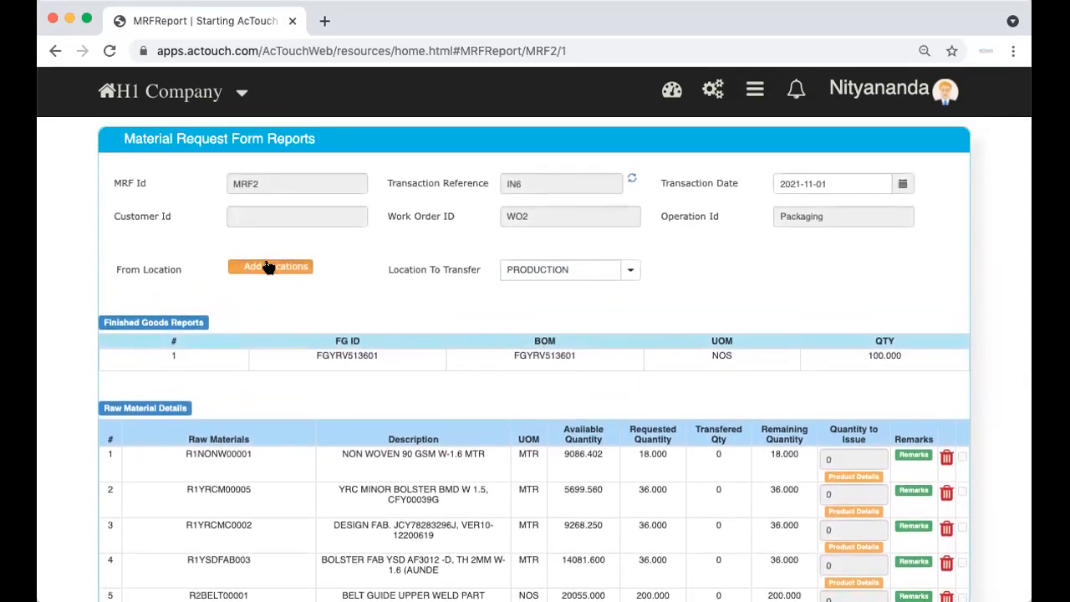
{"action": "left_click", "coordinate": [266, 263]}
{"action": "scroll", "coordinate": [460, 351], "scroll_direction": "down", "scroll_amount": 3}
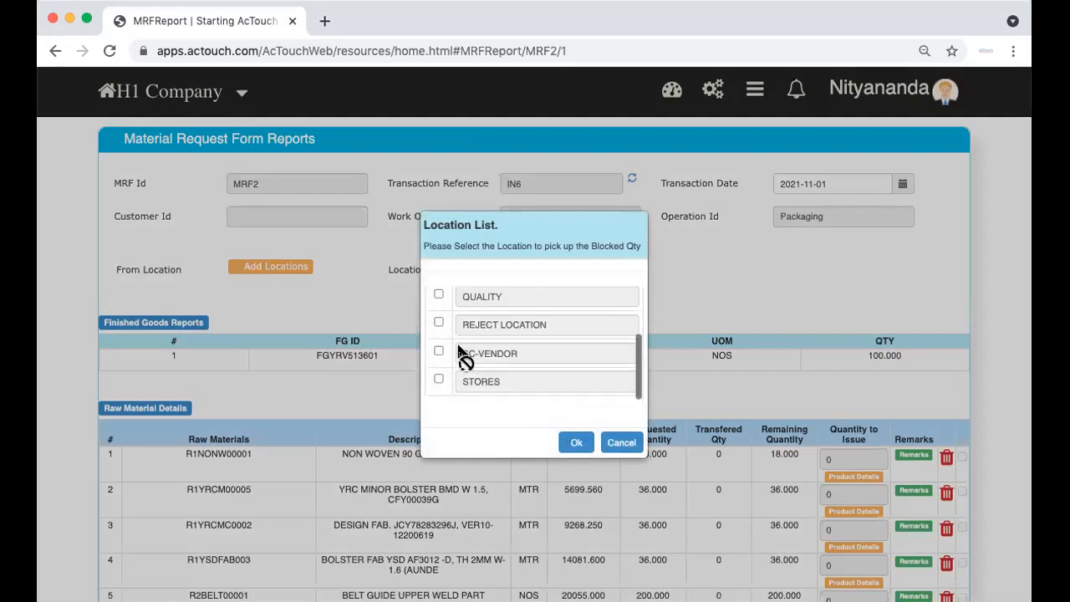
{"action": "left_click", "coordinate": [576, 443]}
{"action": "scroll", "coordinate": [650, 287], "scroll_direction": "down", "scroll_amount": 5}
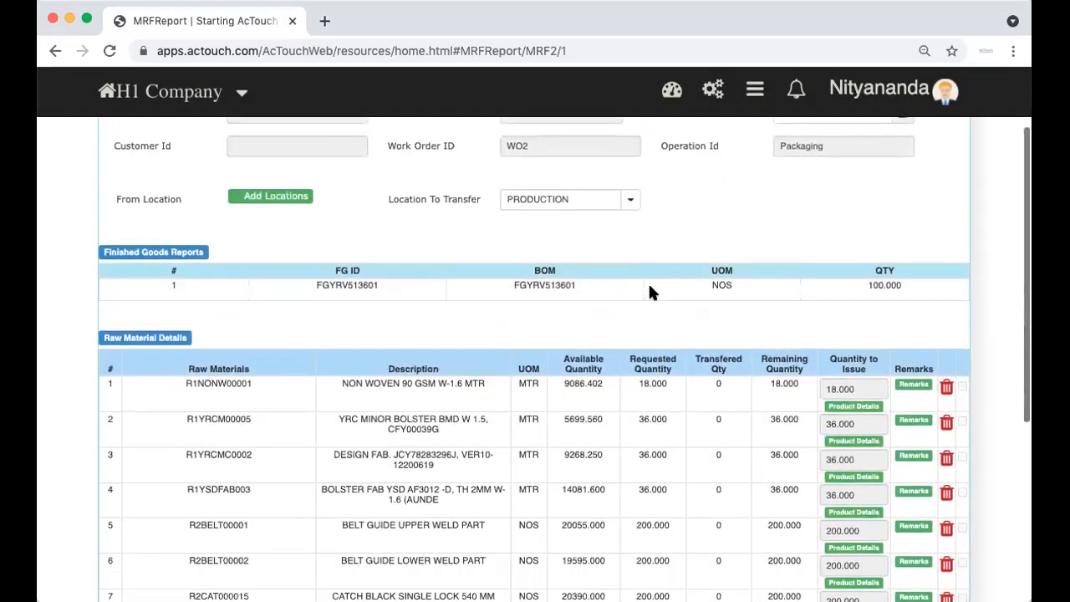
Transfer the requested materials without a delivery challan, dismiss the receipt confirmation, and check the request's All Transfered status
{"action": "scroll", "coordinate": [805, 331], "scroll_direction": "down", "scroll_amount": 3}
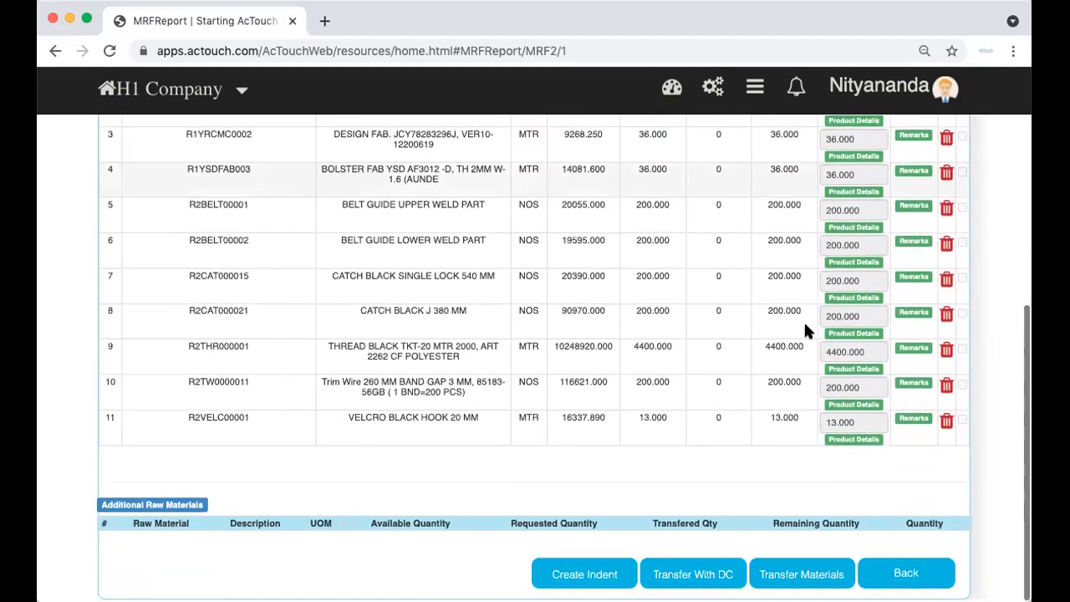
{"action": "left_click", "coordinate": [790, 577]}
{"action": "left_click_drag", "start_coordinate": [477, 331], "coordinate": [613, 332]}
{"action": "left_click_drag", "start_coordinate": [537, 332], "coordinate": [553, 329]}
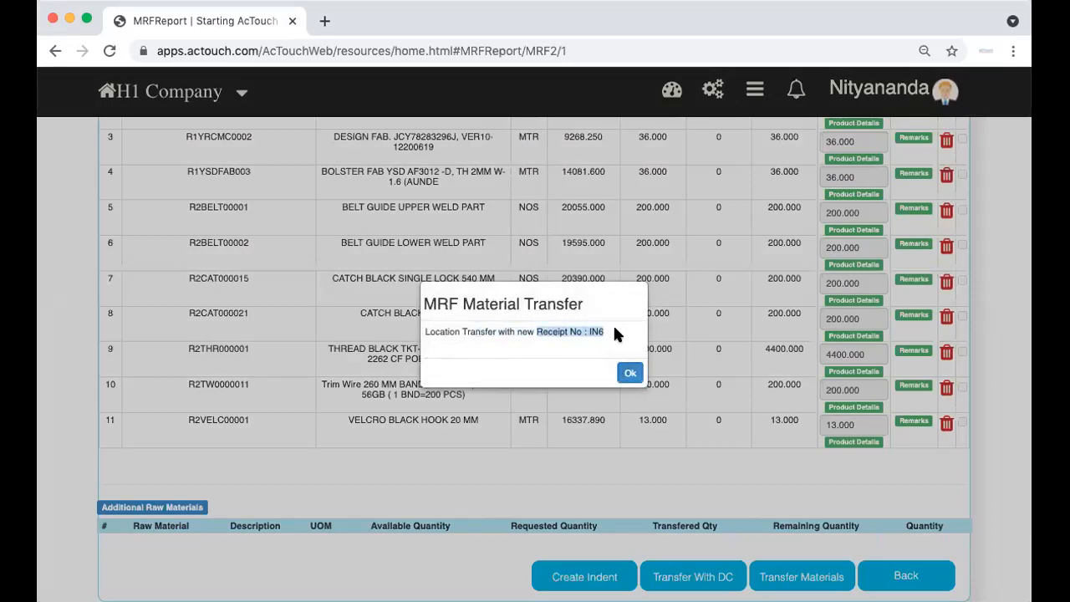
{"action": "left_click", "coordinate": [632, 373]}
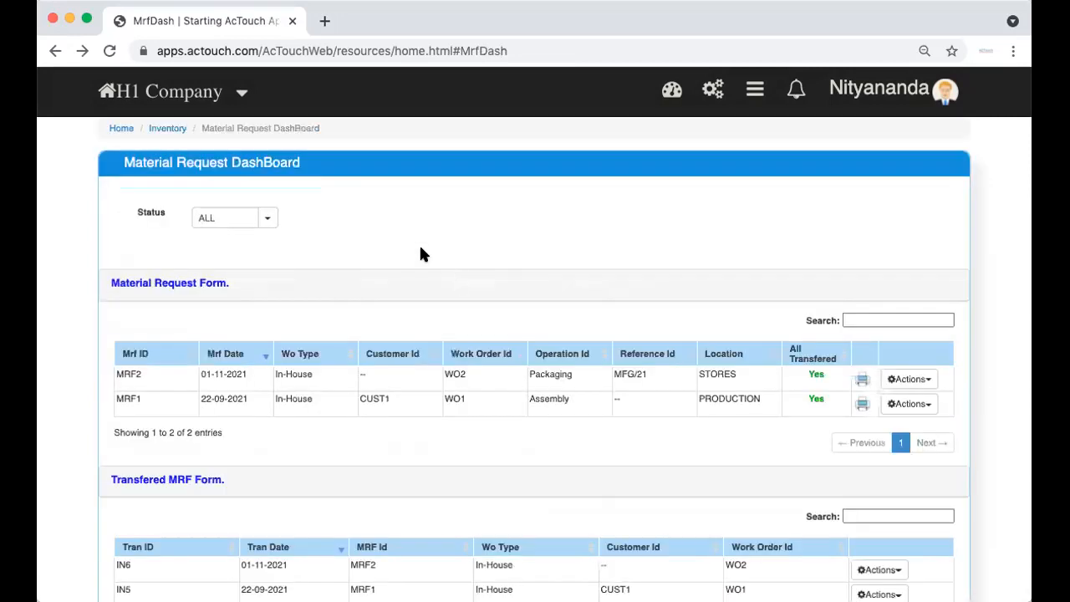
{"action": "left_click", "coordinate": [807, 394]}
Return to the list of work orders in the Manufacturing module
{"action": "left_click", "coordinate": [121, 129]}
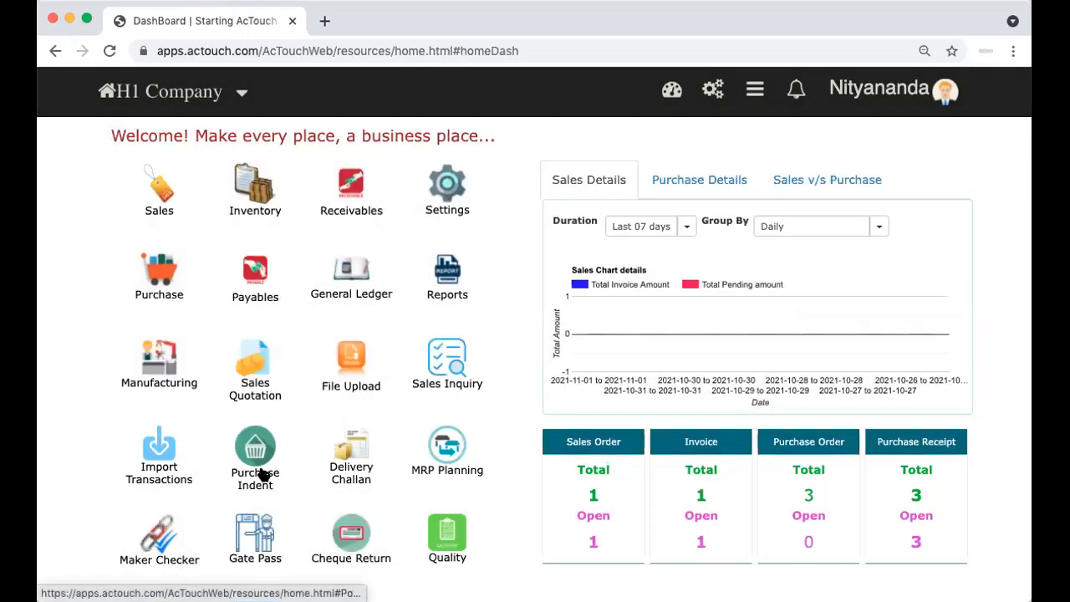
{"action": "left_click", "coordinate": [165, 366]}
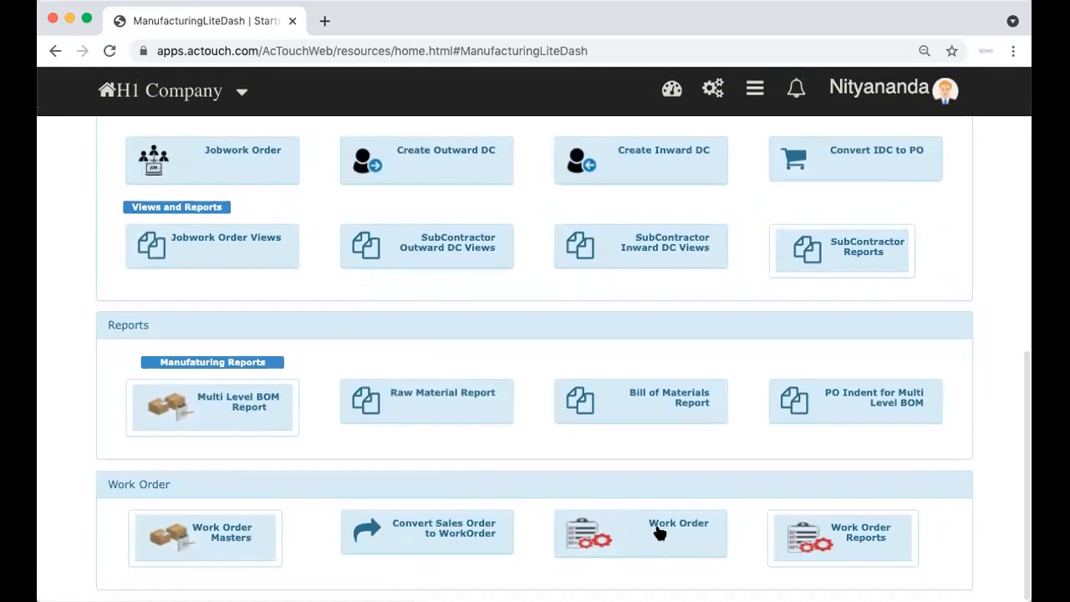
{"action": "left_click", "coordinate": [667, 529]}
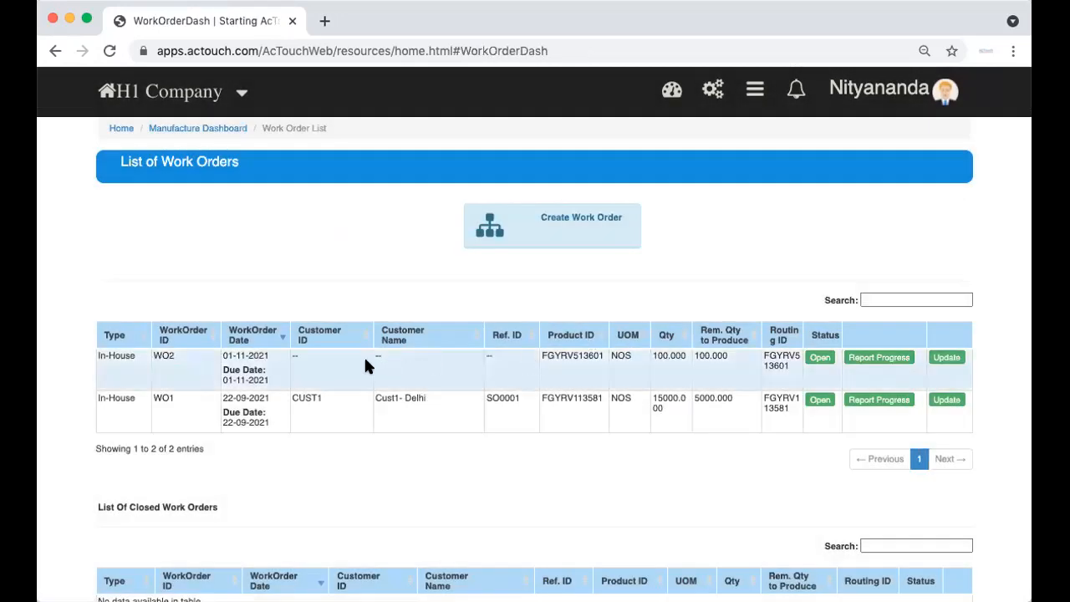
Open the progress report of work order WO2, check the detailed status of its Packaging operation, and close the status view
{"action": "left_click", "coordinate": [882, 358]}
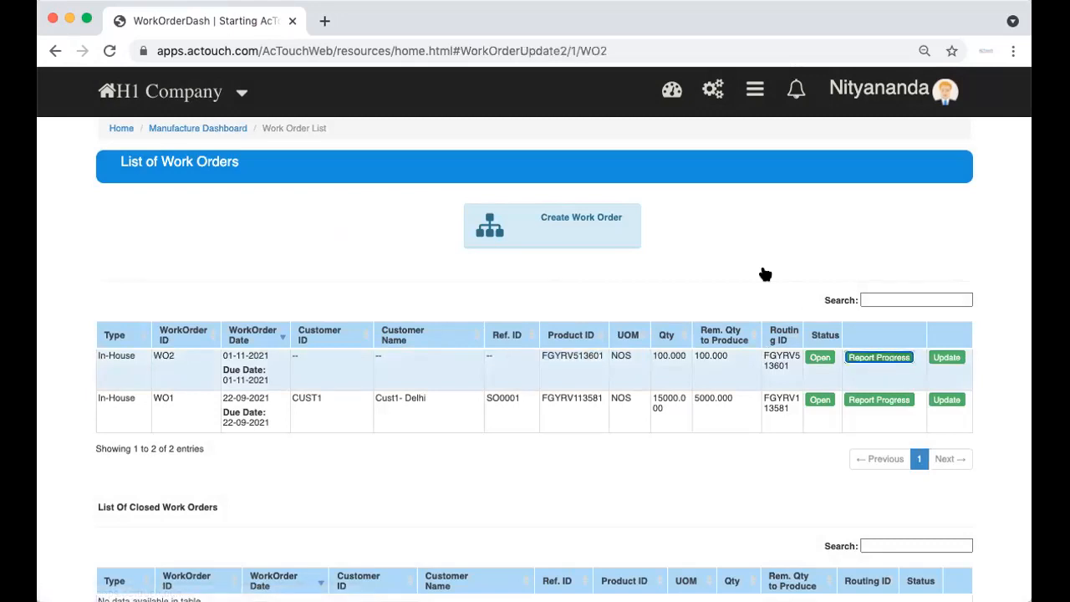
{"action": "scroll", "coordinate": [760, 261], "scroll_direction": "down", "scroll_amount": 1}
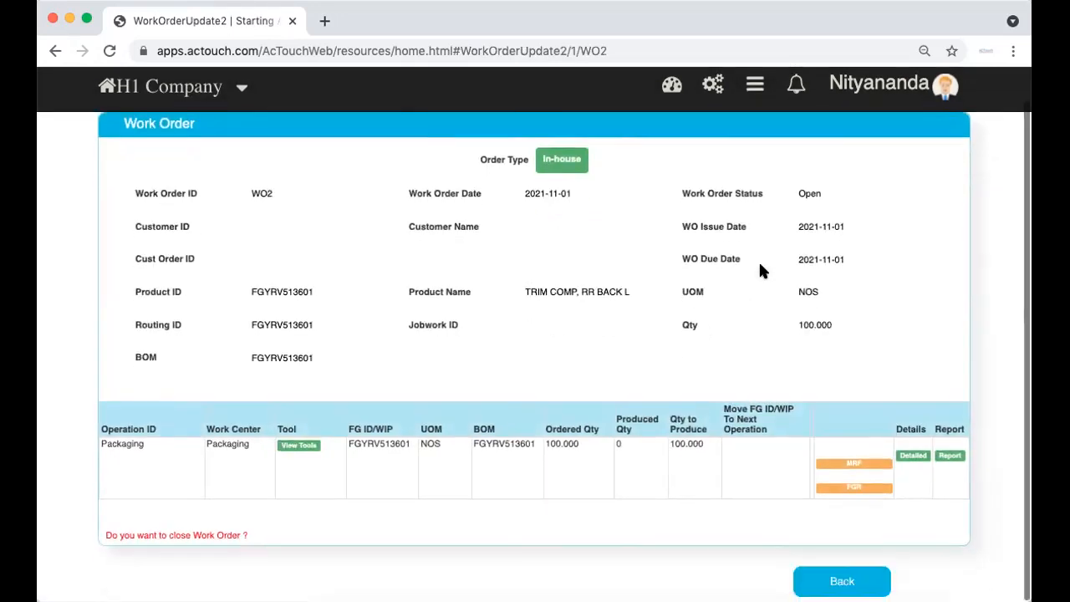
{"action": "left_click", "coordinate": [913, 459]}
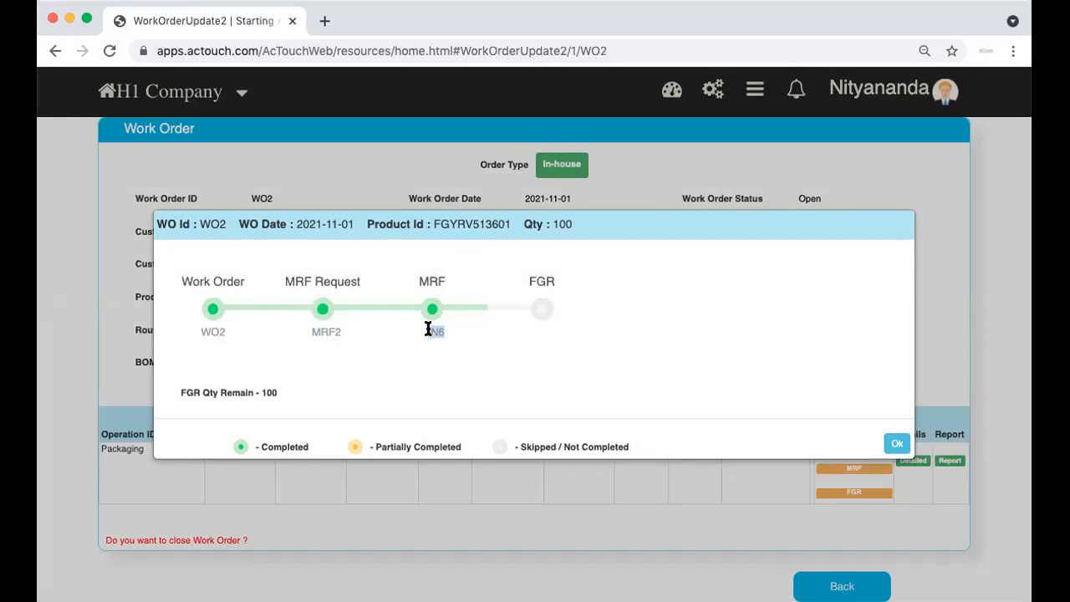
{"action": "left_click", "coordinate": [896, 444]}
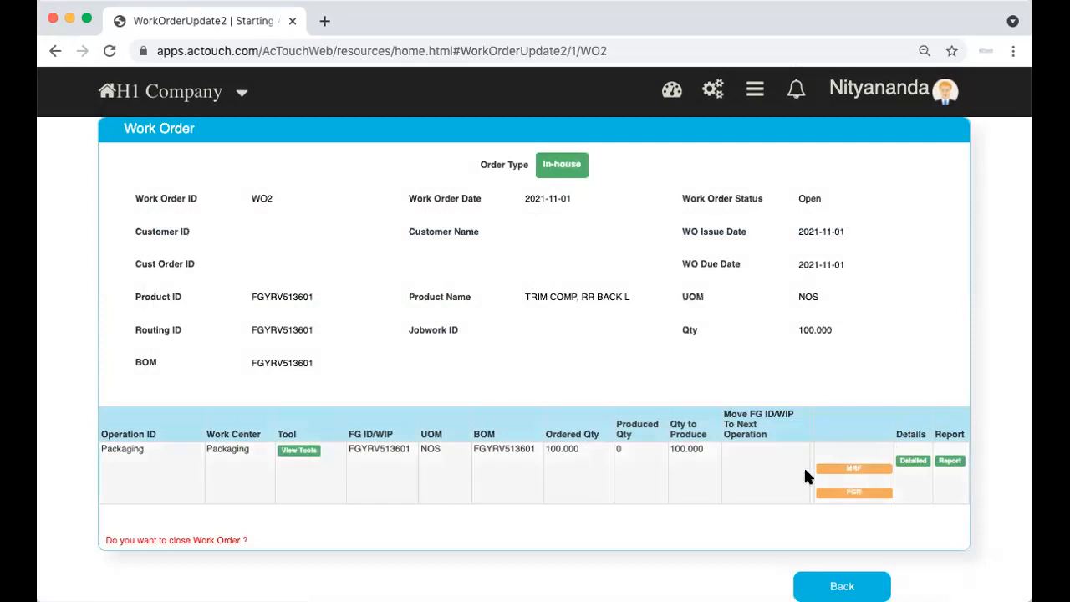
Start a finished goods receipt for WO2's Packaging operation and set its received primary quantity to 10 NOS in STORES
{"action": "left_click", "coordinate": [847, 493]}
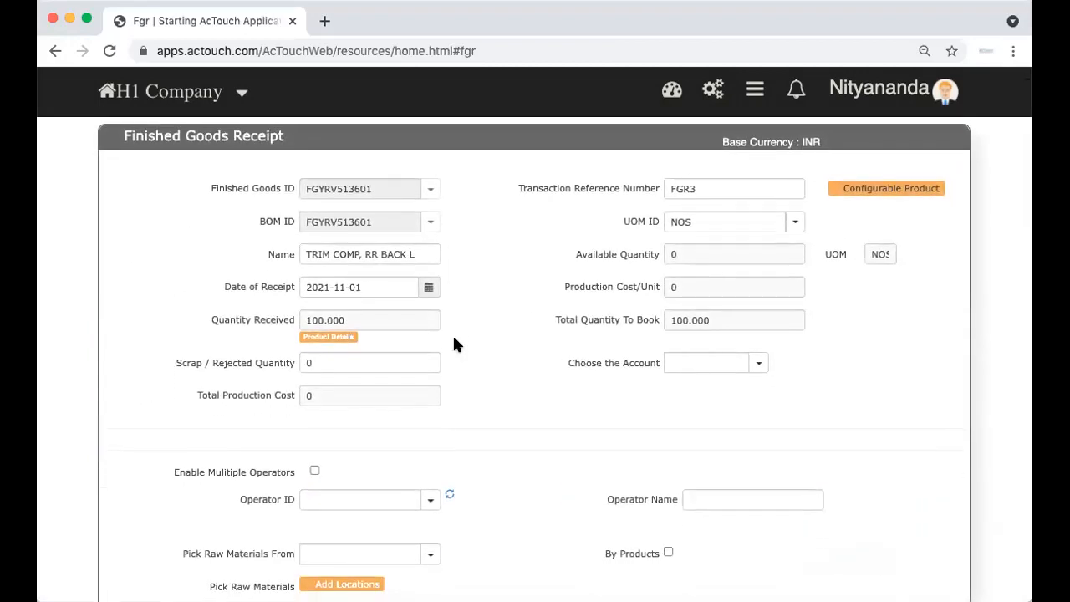
{"action": "left_click", "coordinate": [325, 331]}
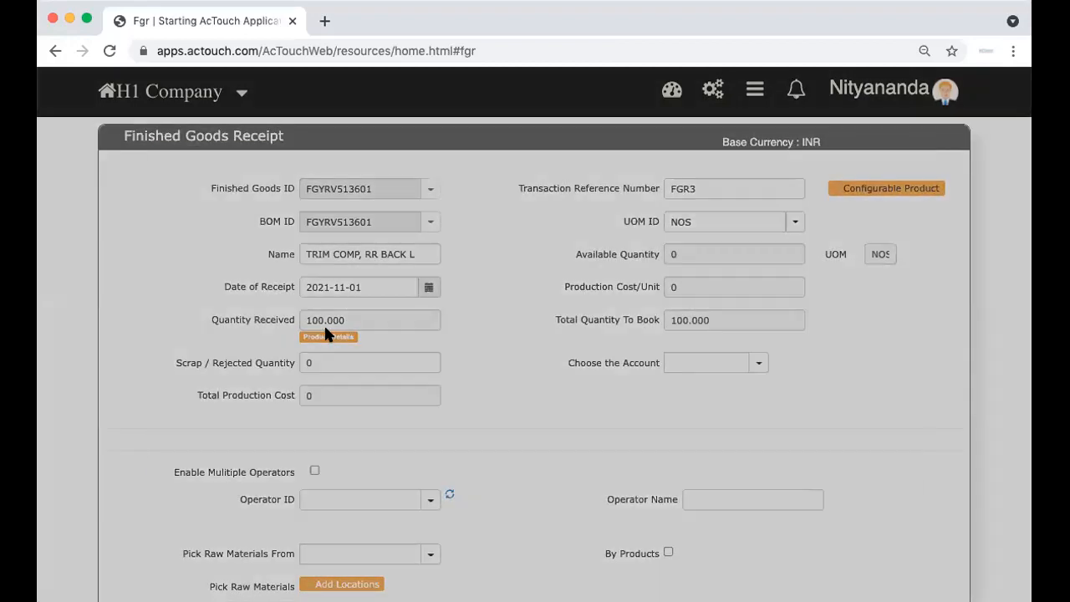
{"action": "left_click", "coordinate": [527, 304]}
{"action": "type", "text": "1"}
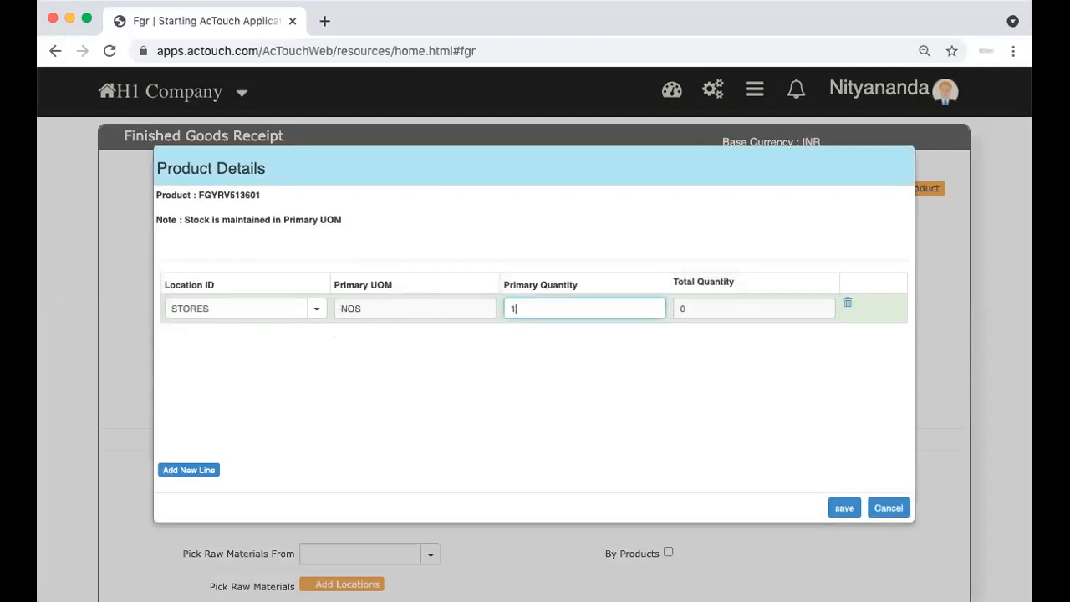
{"action": "type", "text": "0"}
{"action": "left_click", "coordinate": [844, 507]}
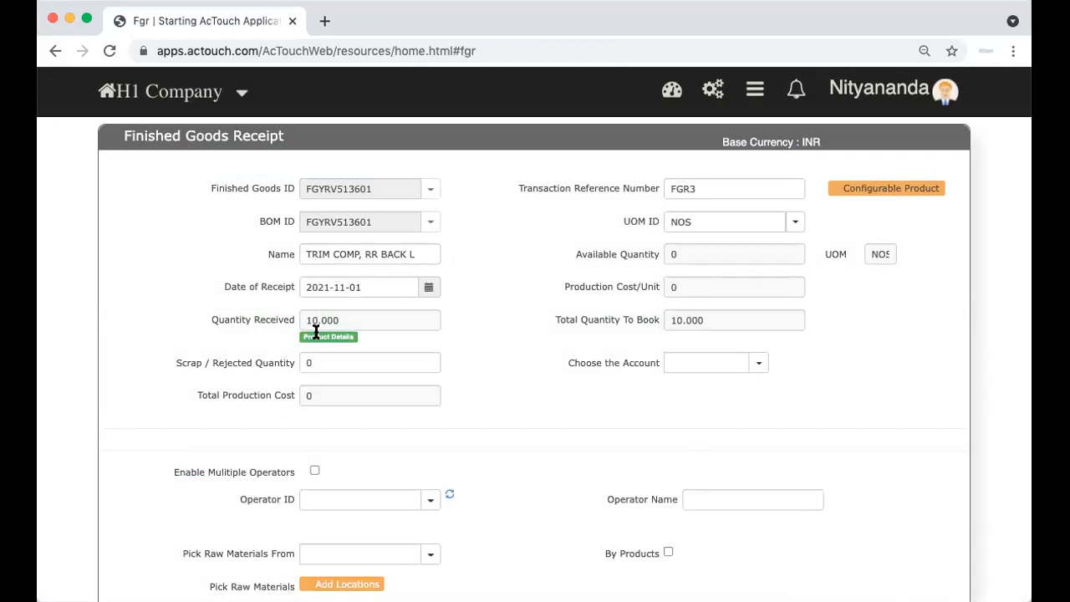
{"action": "left_click", "coordinate": [539, 311]}
Examine the raw material lines of the finished goods receipt, comparing the available, per-BOM and issued quantities
{"action": "scroll", "coordinate": [539, 311], "scroll_direction": "down", "scroll_amount": 1}
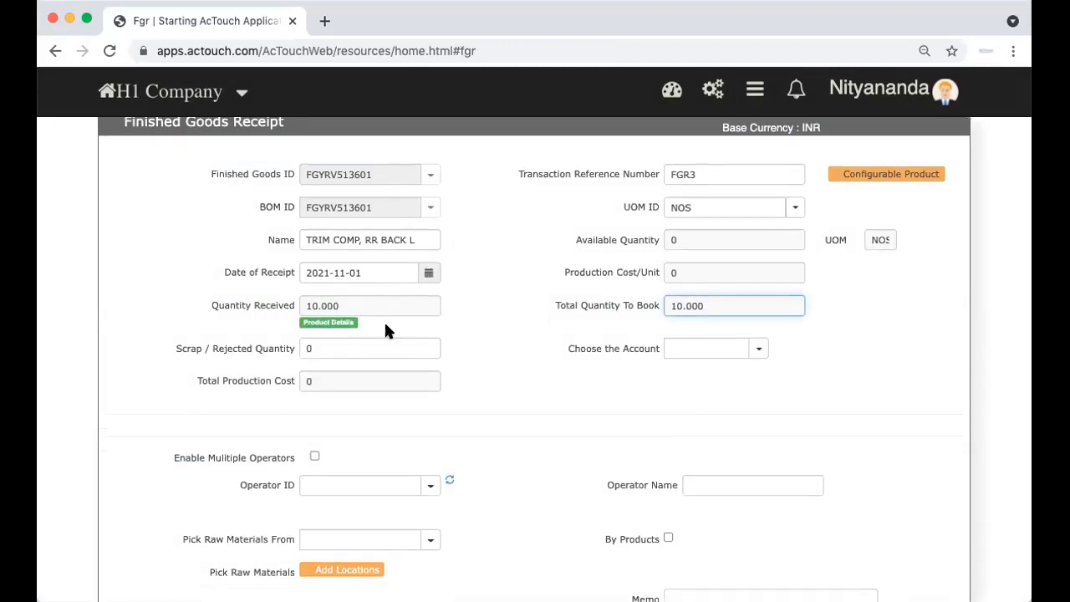
{"action": "scroll", "coordinate": [605, 377], "scroll_direction": "down", "scroll_amount": 15}
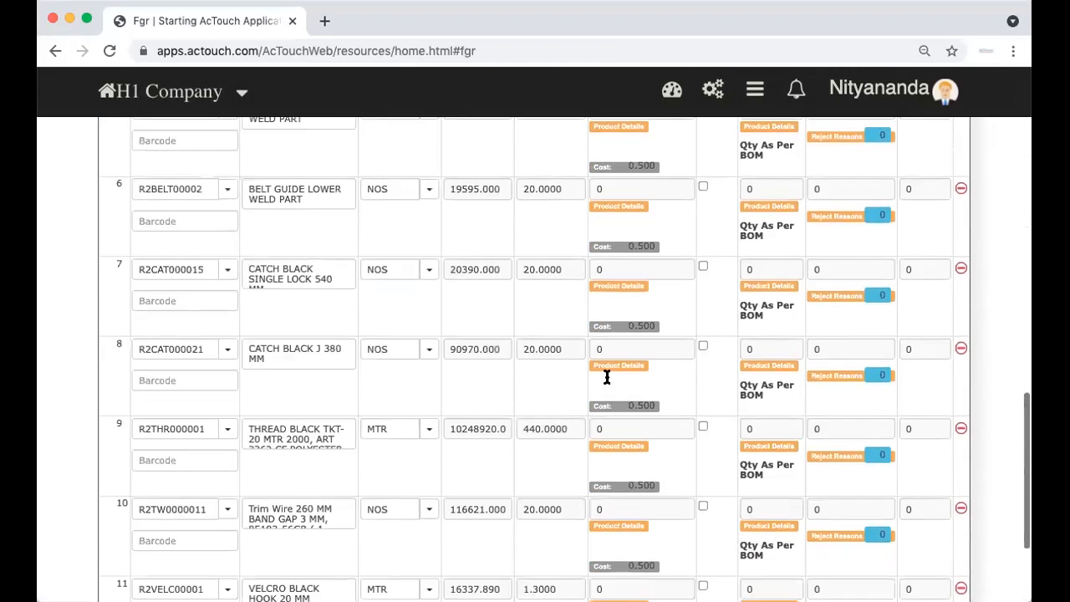
{"action": "scroll", "coordinate": [607, 377], "scroll_direction": "down", "scroll_amount": 3}
{"action": "scroll", "coordinate": [543, 406], "scroll_direction": "up", "scroll_amount": 12}
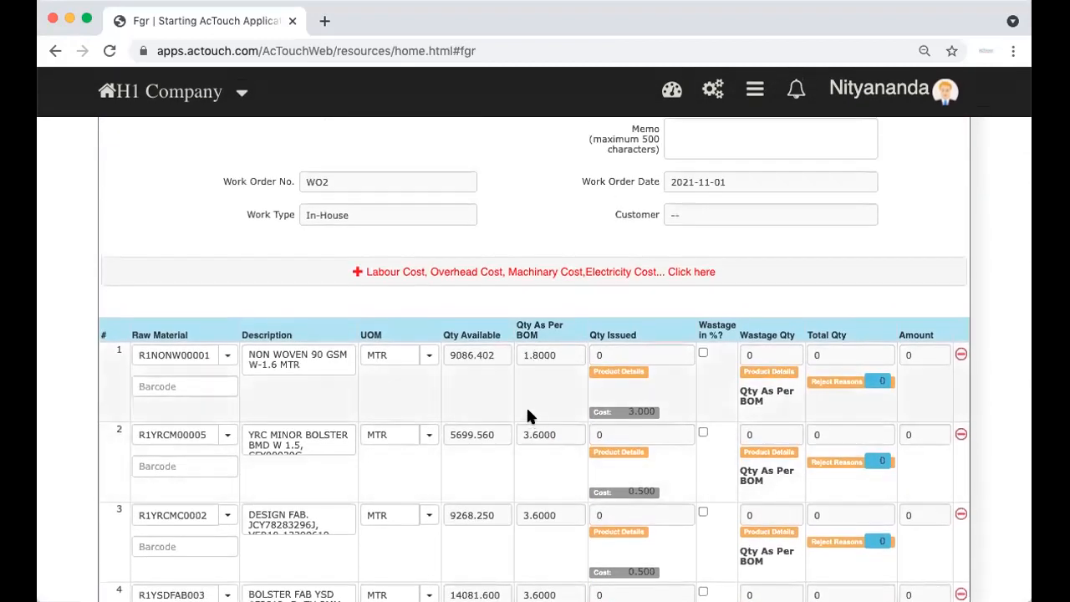
{"action": "scroll", "coordinate": [528, 416], "scroll_direction": "up", "scroll_amount": 5}
{"action": "scroll", "coordinate": [528, 416], "scroll_direction": "up", "scroll_amount": 3}
{"action": "scroll", "coordinate": [531, 416], "scroll_direction": "down", "scroll_amount": 15}
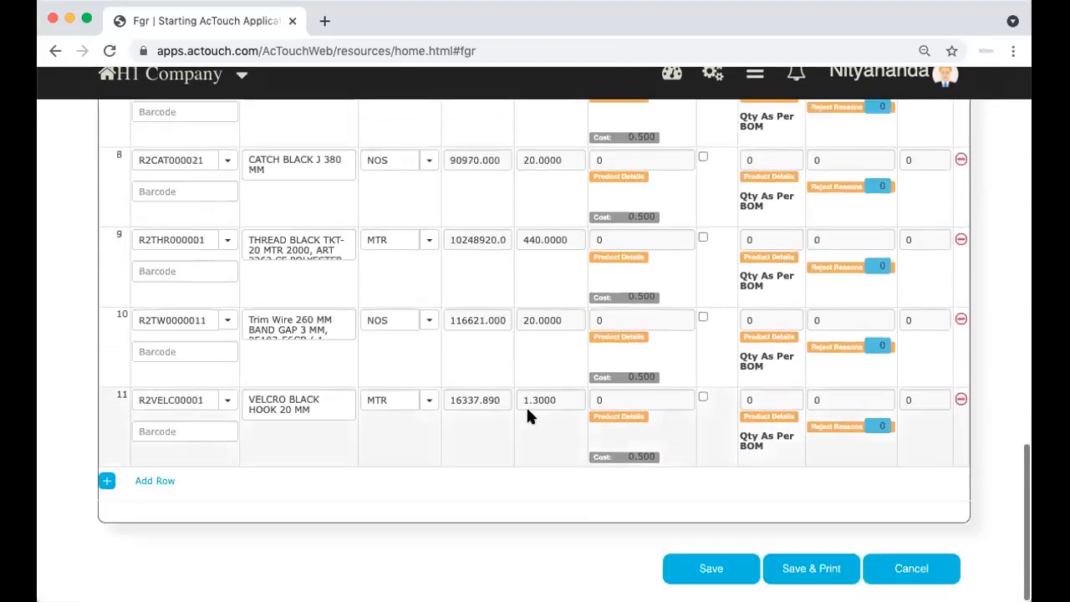
{"action": "scroll", "coordinate": [657, 276], "scroll_direction": "up", "scroll_amount": 5}
{"action": "scroll", "coordinate": [652, 297], "scroll_direction": "down", "scroll_amount": 5}
{"action": "scroll", "coordinate": [602, 418], "scroll_direction": "up", "scroll_amount": 15}
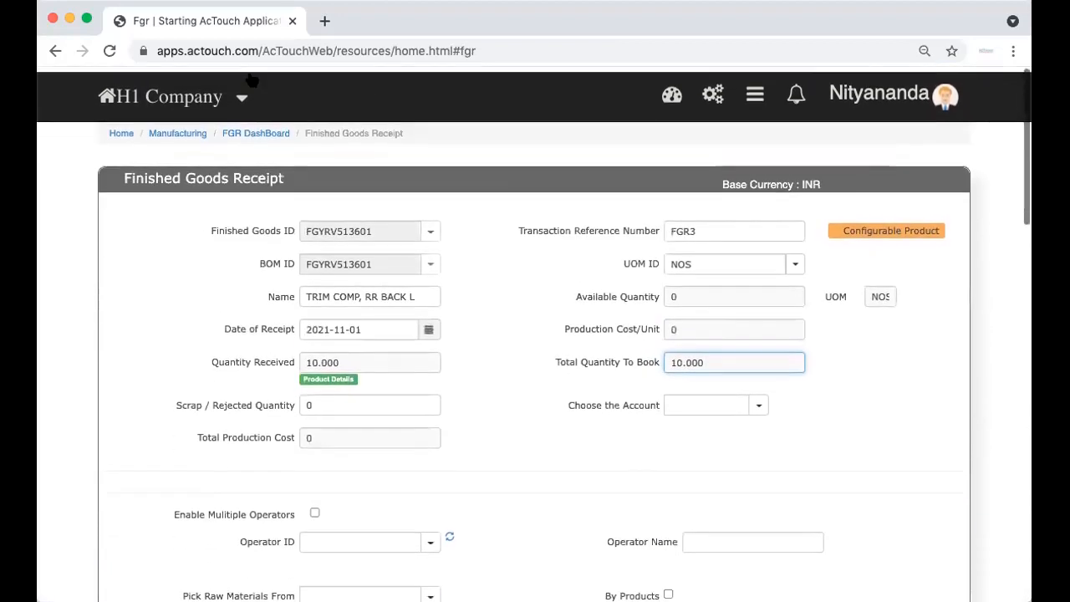
Leave the finished goods receipt unsaved and reopen the progress report of WO2 from the list of work orders
{"action": "left_click", "coordinate": [178, 128]}
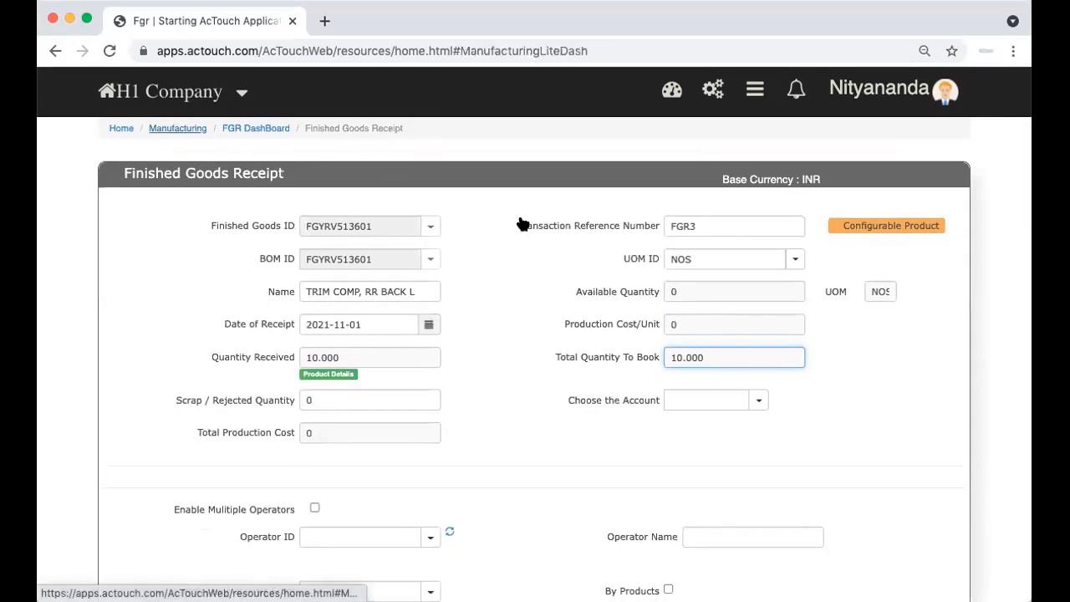
{"action": "scroll", "coordinate": [603, 346], "scroll_direction": "down", "scroll_amount": 5}
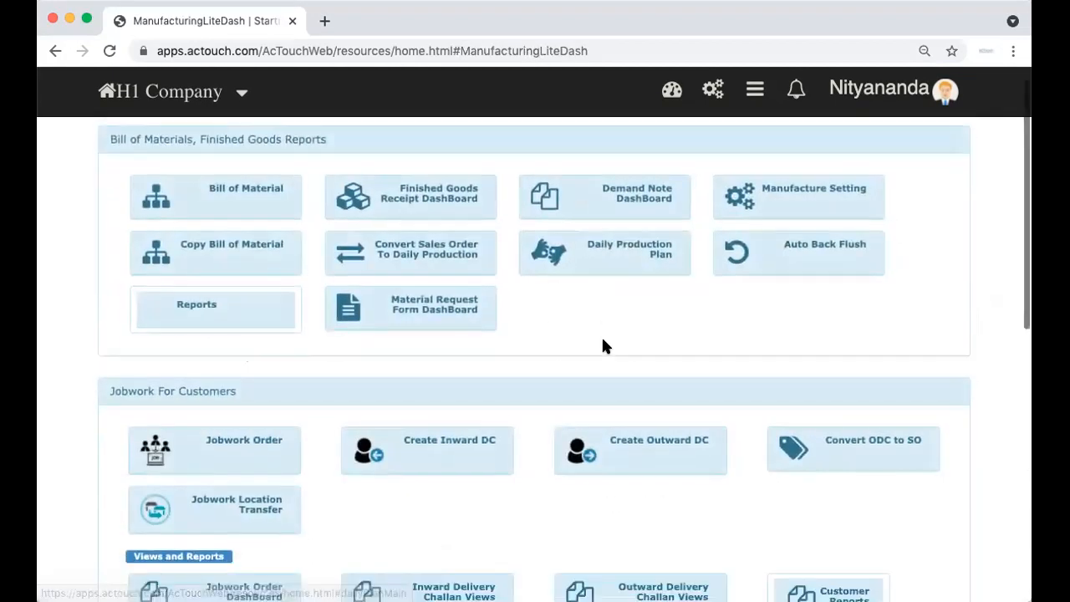
{"action": "left_click", "coordinate": [673, 526]}
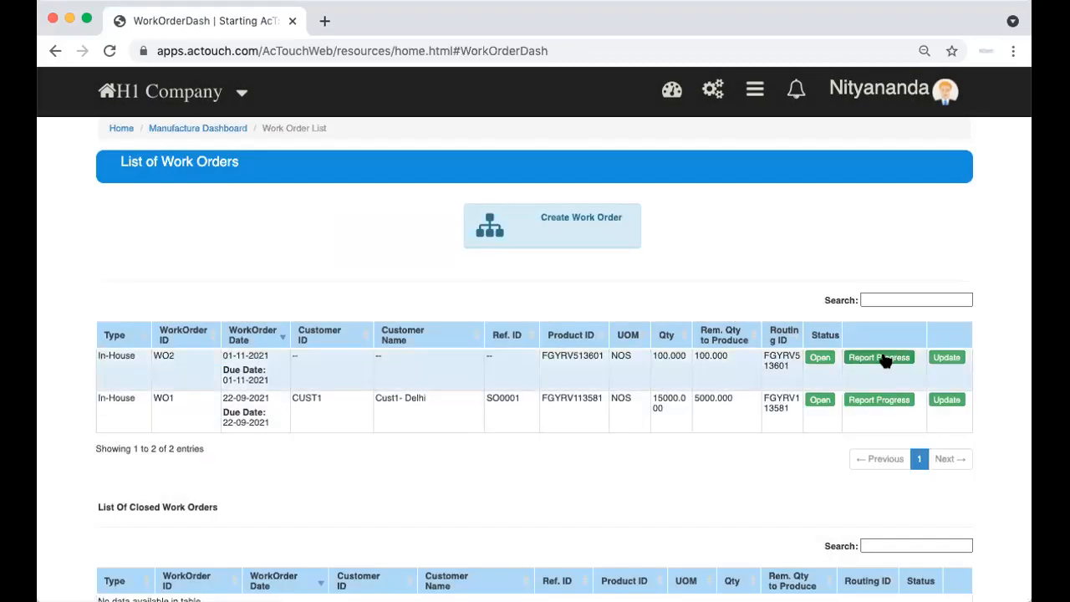
{"action": "left_click", "coordinate": [880, 358]}
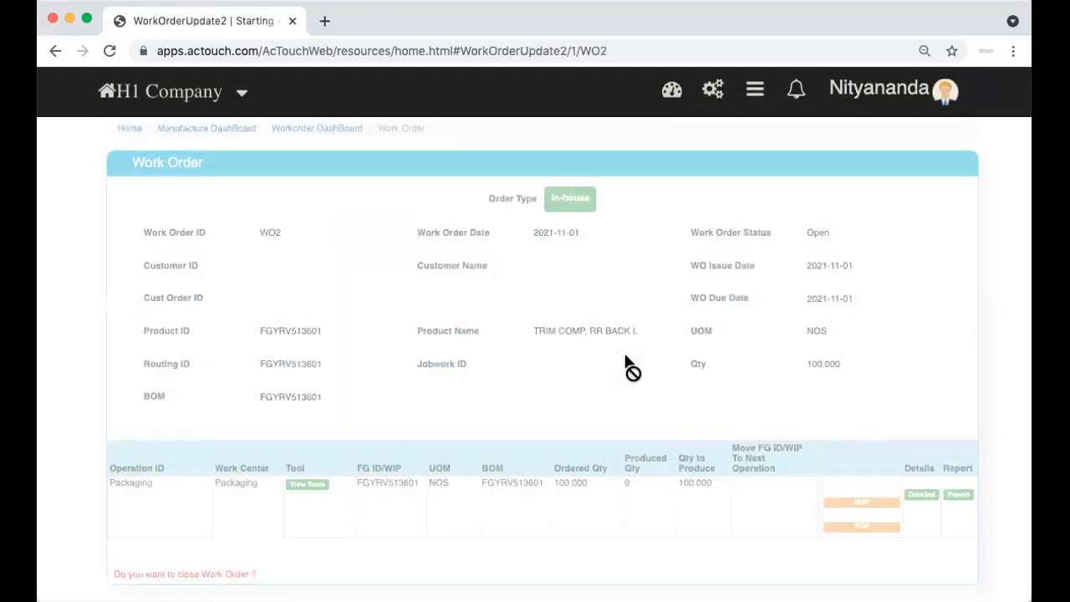